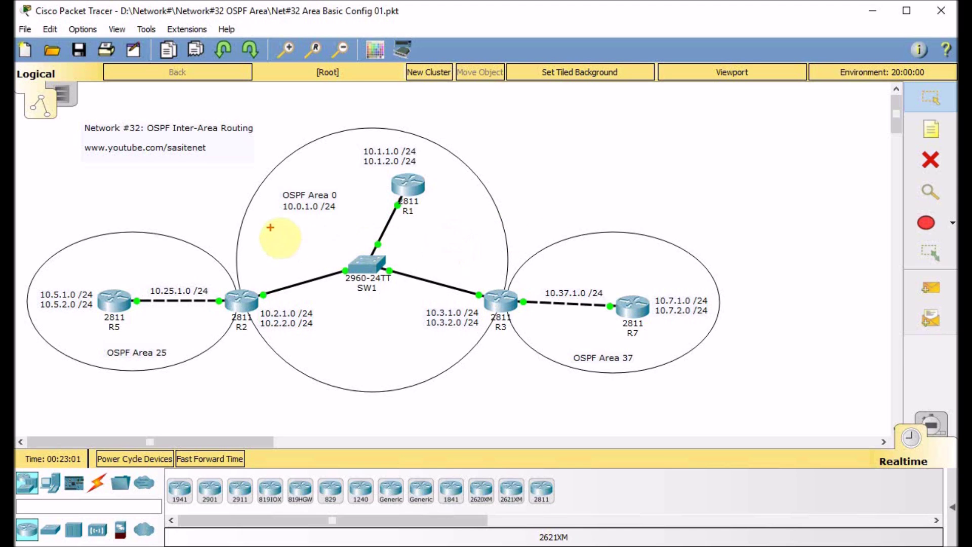
- Examine the topology's OSPF areas 0, 25 and 37 and the subnets attached to R1, R2, R3, R5 and R7
{"action": "left_click_drag", "start_coordinate": [279, 218], "coordinate": [351, 218]}
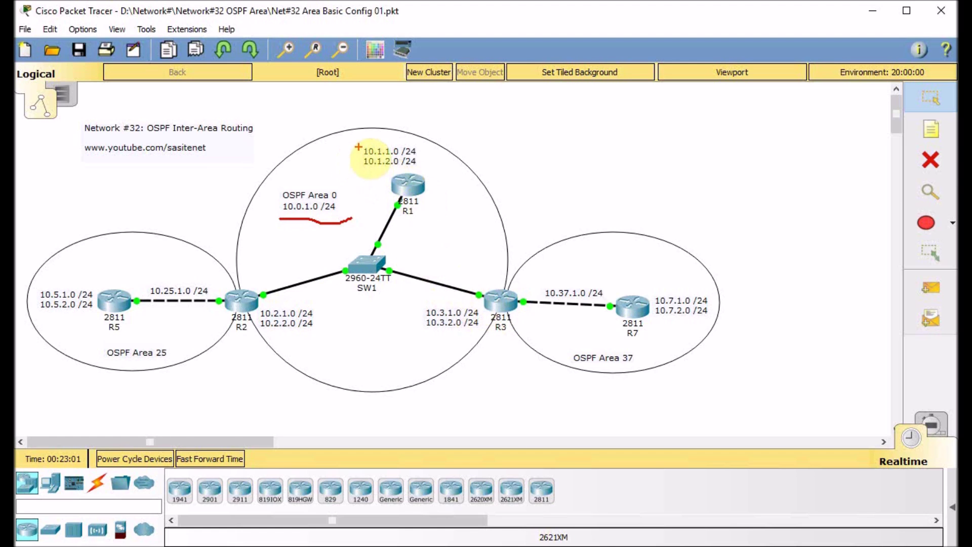
{"action": "left_click_drag", "start_coordinate": [357, 147], "coordinate": [356, 167]}
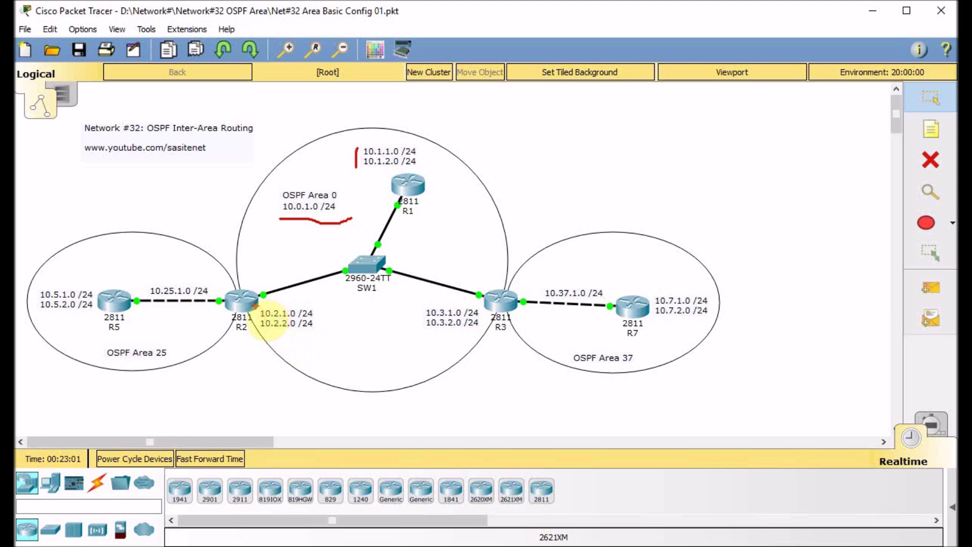
{"action": "left_click_drag", "start_coordinate": [261, 330], "coordinate": [313, 327]}
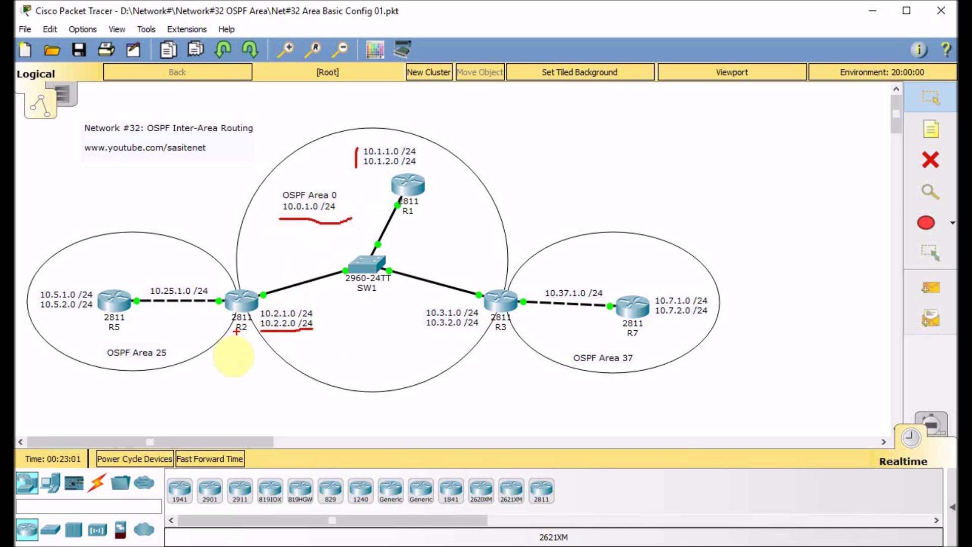
{"action": "mouse_move", "coordinate": [211, 328]}
{"action": "left_mouse_down"}
{"action": "mouse_move", "coordinate": [219, 327]}
{"action": "mouse_move", "coordinate": [200, 327]}
{"action": "left_mouse_up"}
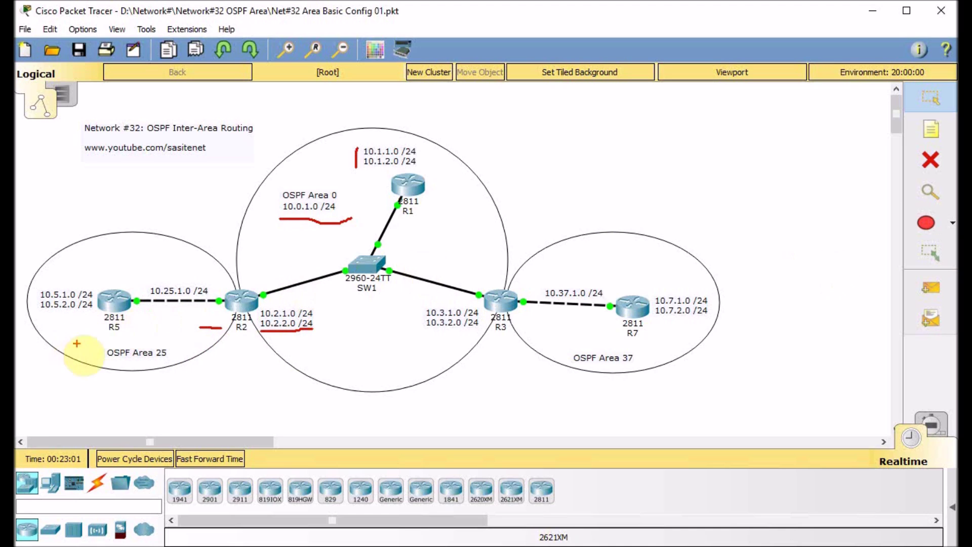
{"action": "left_click_drag", "start_coordinate": [94, 314], "coordinate": [29, 315]}
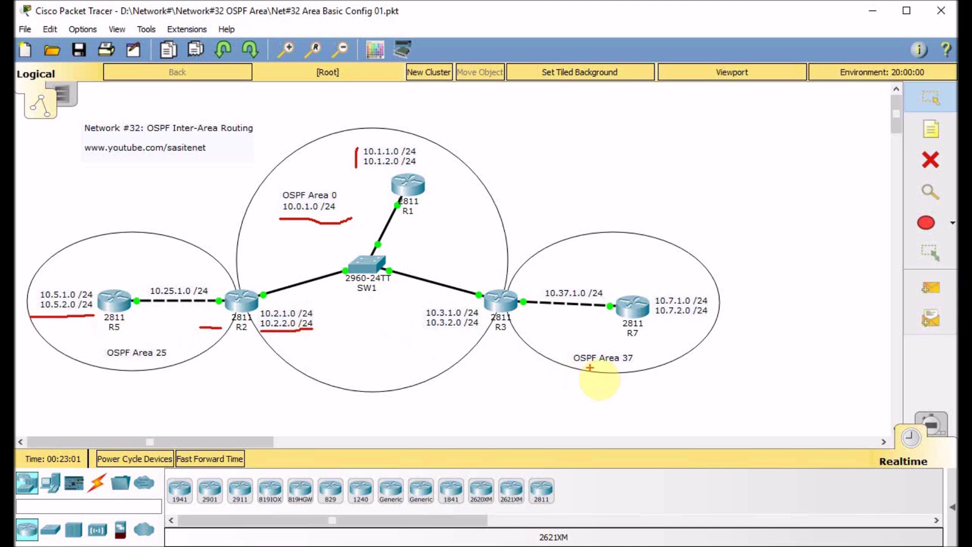
{"action": "left_click_drag", "start_coordinate": [558, 363], "coordinate": [635, 364]}
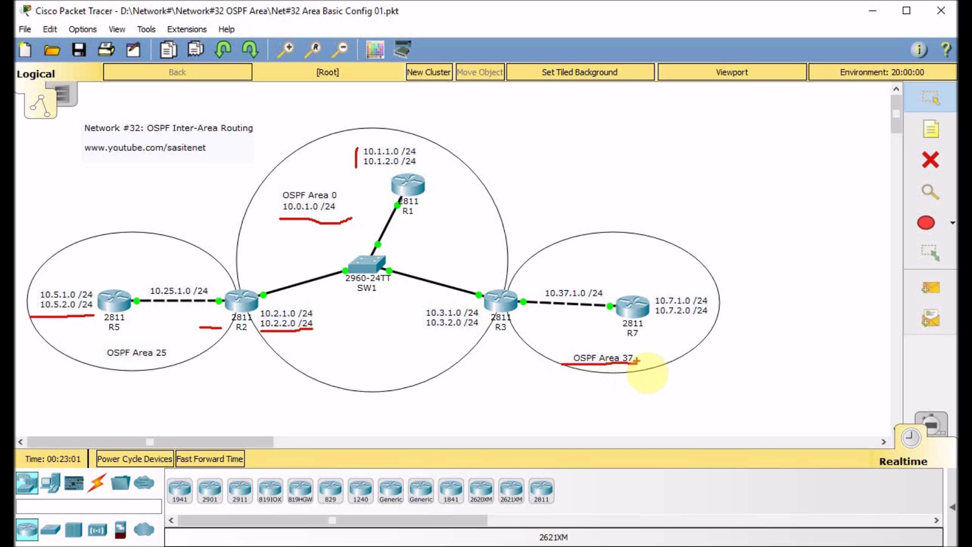
{"action": "left_click_drag", "start_coordinate": [497, 335], "coordinate": [512, 331]}
{"action": "left_click_drag", "start_coordinate": [638, 341], "coordinate": [711, 313]}
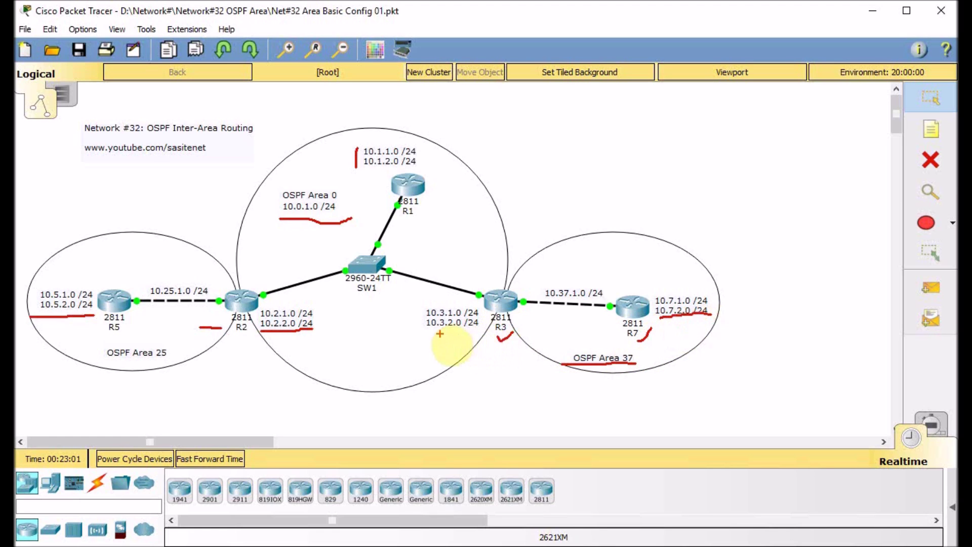
{"action": "left_click_drag", "start_coordinate": [428, 332], "coordinate": [483, 330]}
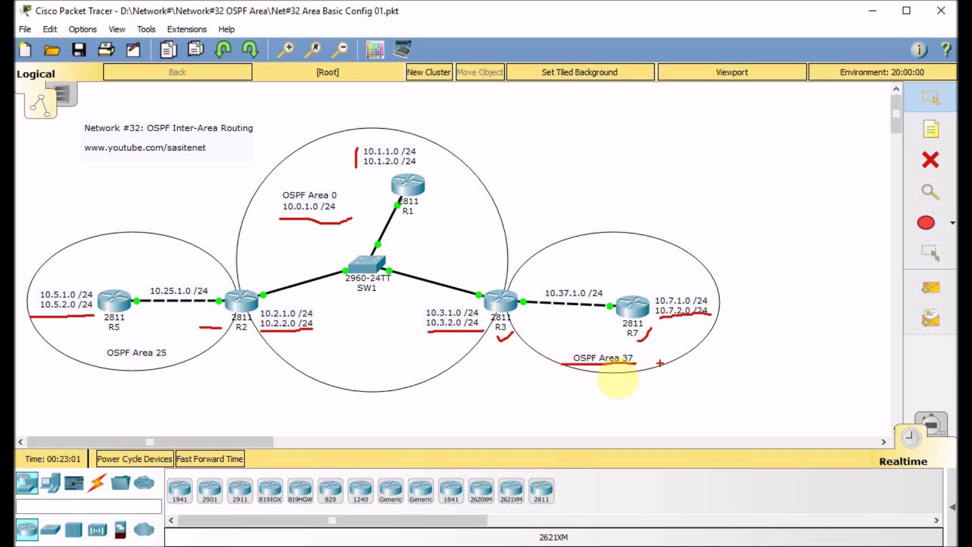
- Open router R1's command line, widen its window and enter privileged EXEC mode
{"action": "left_click", "coordinate": [417, 178]}
{"action": "left_click", "coordinate": [442, 135]}
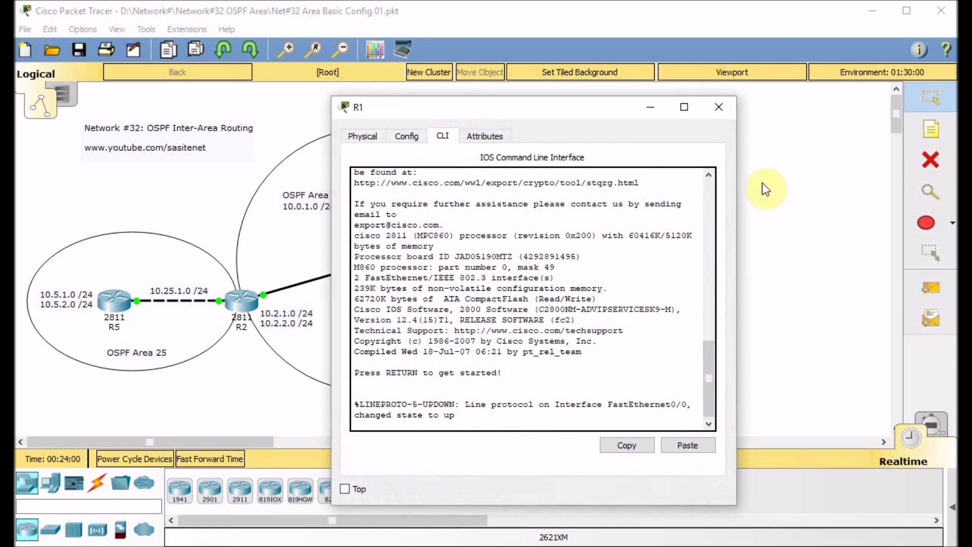
{"action": "left_click_drag", "start_coordinate": [736, 185], "coordinate": [839, 184]}
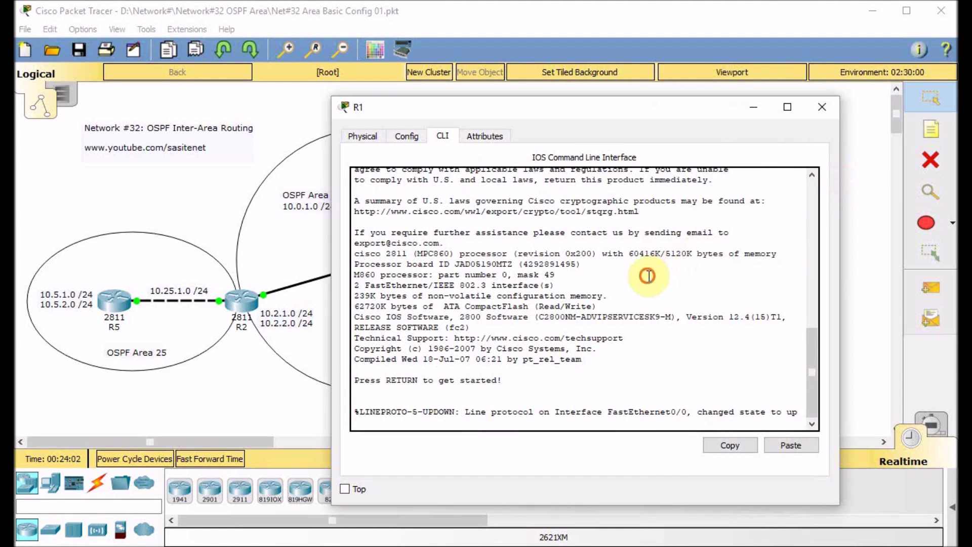
{"action": "key", "text": "Return"}
{"action": "key", "text": "Return"}
{"action": "type", "text": "en"}
{"action": "key", "text": "Return"}
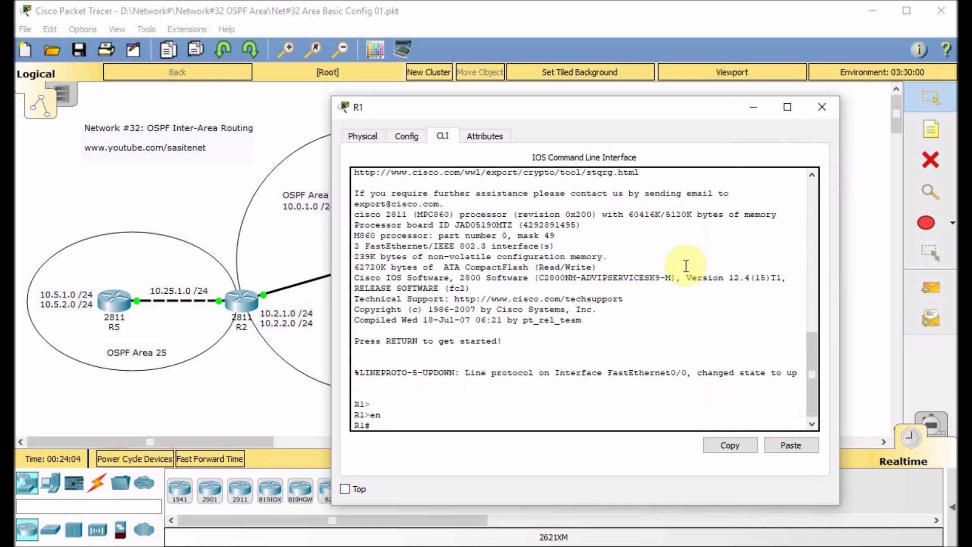
- Show R1's brief IP interface summary and check the addresses of FastEthernet0/0 and the loopback interfaces
{"action": "key", "text": "Return"}
{"action": "type", "text": "sh ip int brie"}
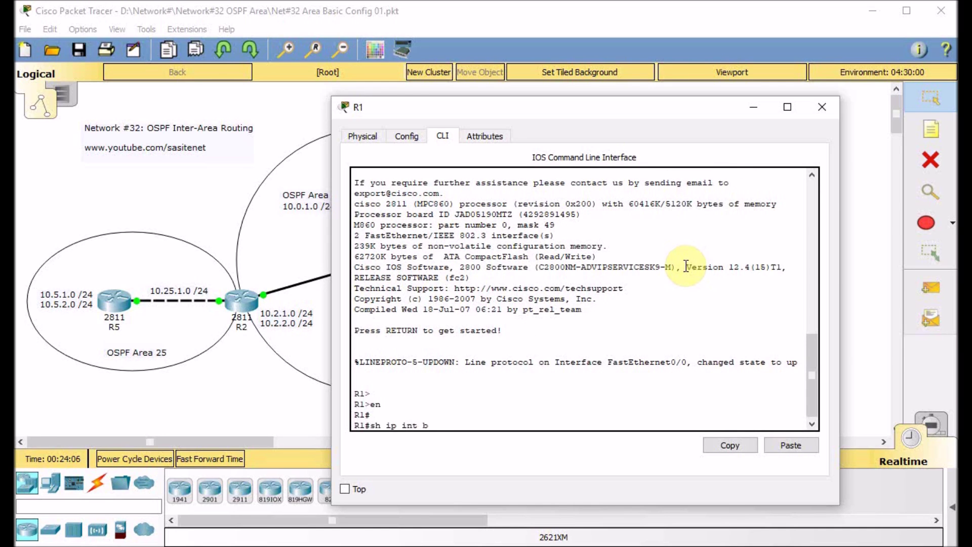
{"action": "key", "text": "Return"}
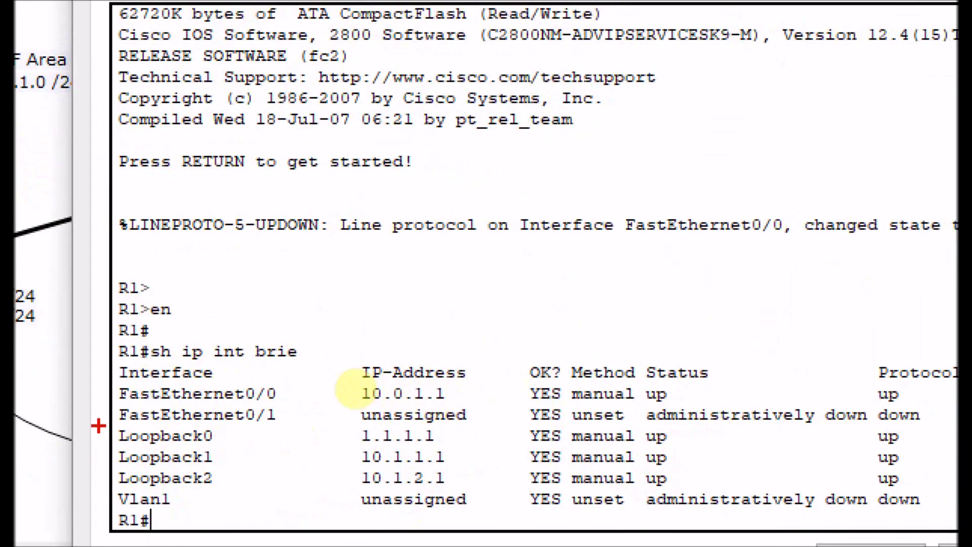
{"action": "left_click", "coordinate": [358, 376]}
{"action": "left_click_drag", "start_coordinate": [118, 403], "coordinate": [141, 404]}
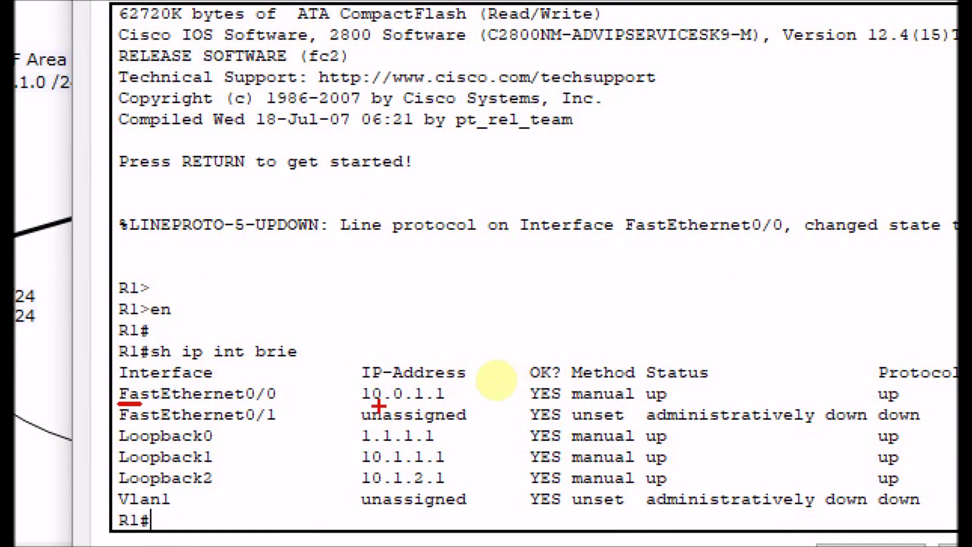
{"action": "left_click_drag", "start_coordinate": [223, 438], "coordinate": [238, 424]}
{"action": "left_click", "coordinate": [351, 439]}
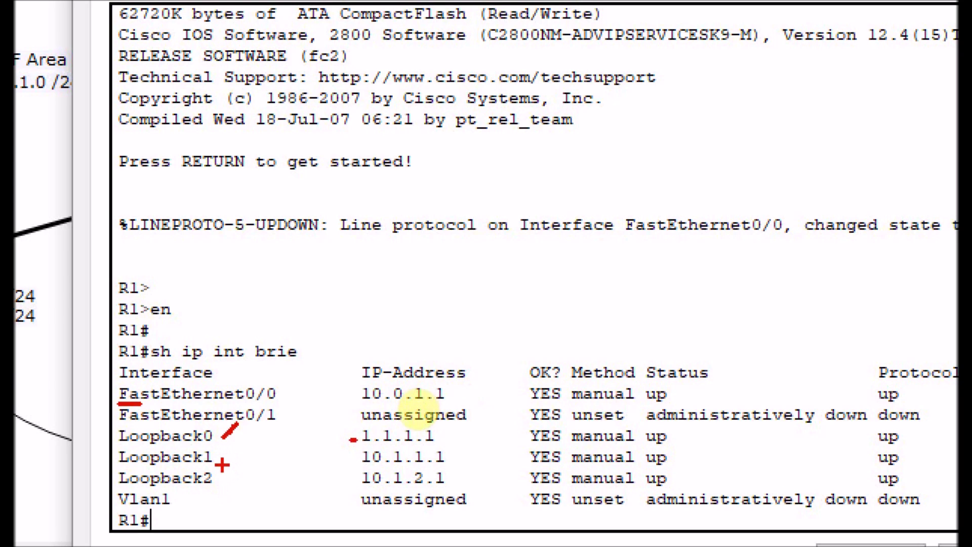
{"action": "left_click_drag", "start_coordinate": [353, 453], "coordinate": [351, 490]}
{"action": "key", "text": "Escape"}
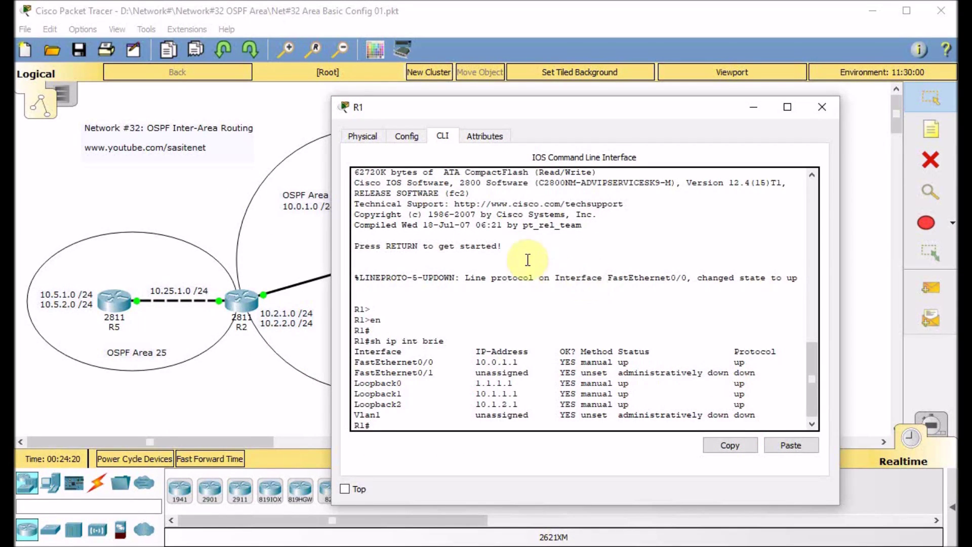
- Enter global configuration mode on R1 and start OSPF routing process 1
{"action": "type", "text": "conf t"}
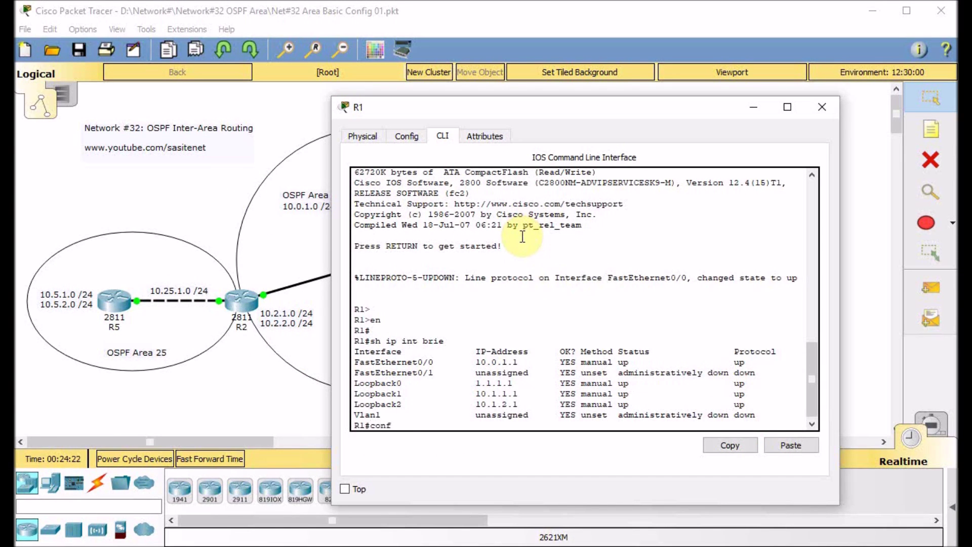
{"action": "key", "text": "Return"}
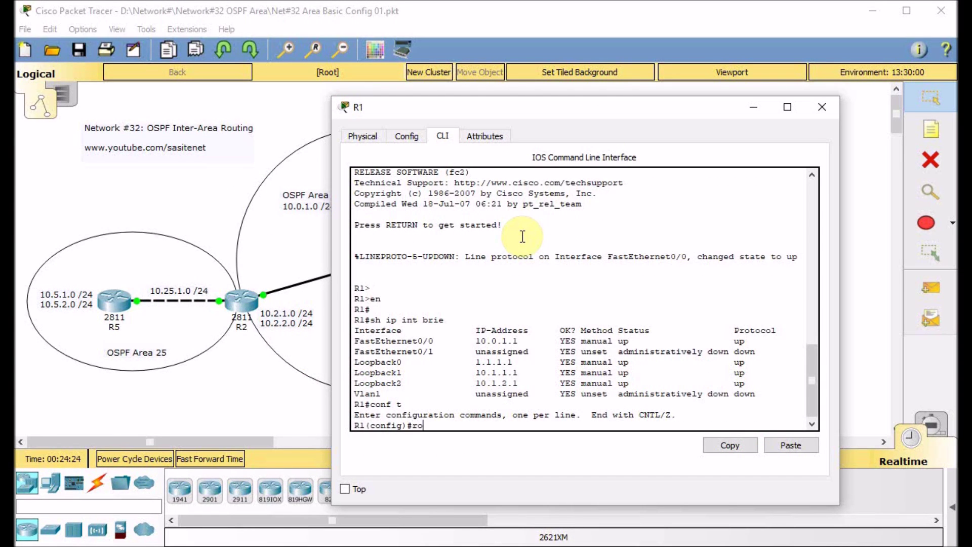
{"action": "type", "text": "router osp"}
{"action": "key", "text": "Tab"}
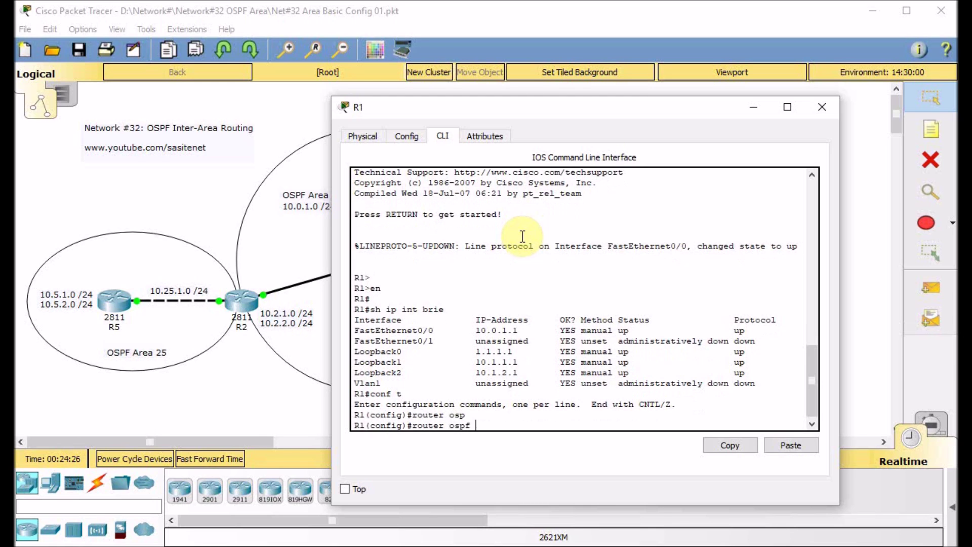
{"action": "type", "text": "1"}
{"action": "key", "text": "Return"}
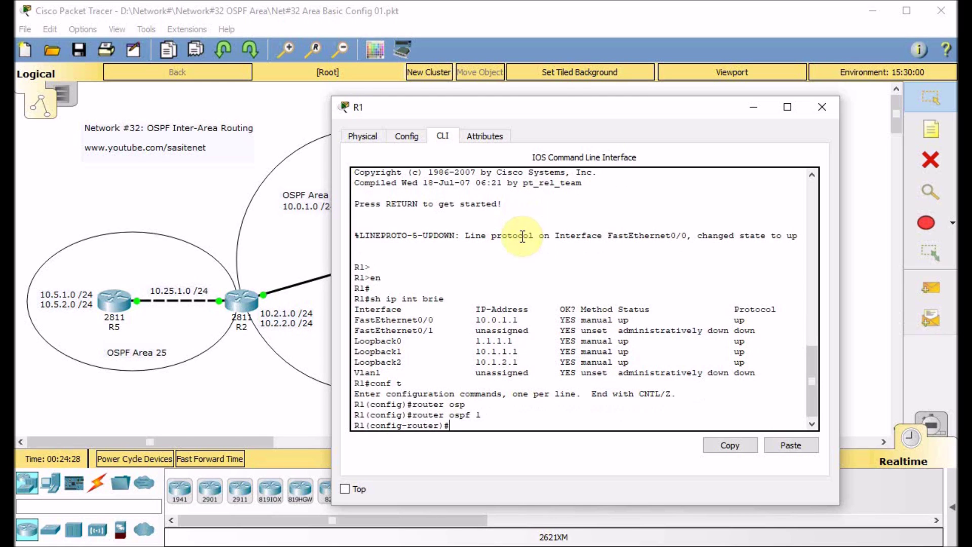
- Set R1's OSPF router ID to 1.1.1.1
{"action": "type", "text": "rou"}
{"action": "key", "text": "Tab"}
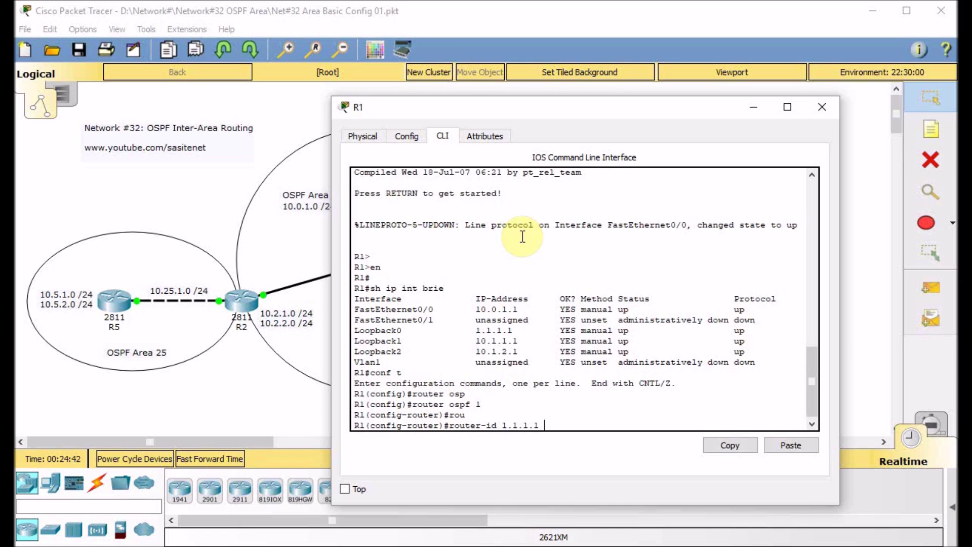
{"action": "key", "text": "Return"}
- Advertise network 10.0.1.0 with wildcard mask 0.0.0.255 in OSPF area 0 on R1
{"action": "type", "text": "nfig-router)#n"}
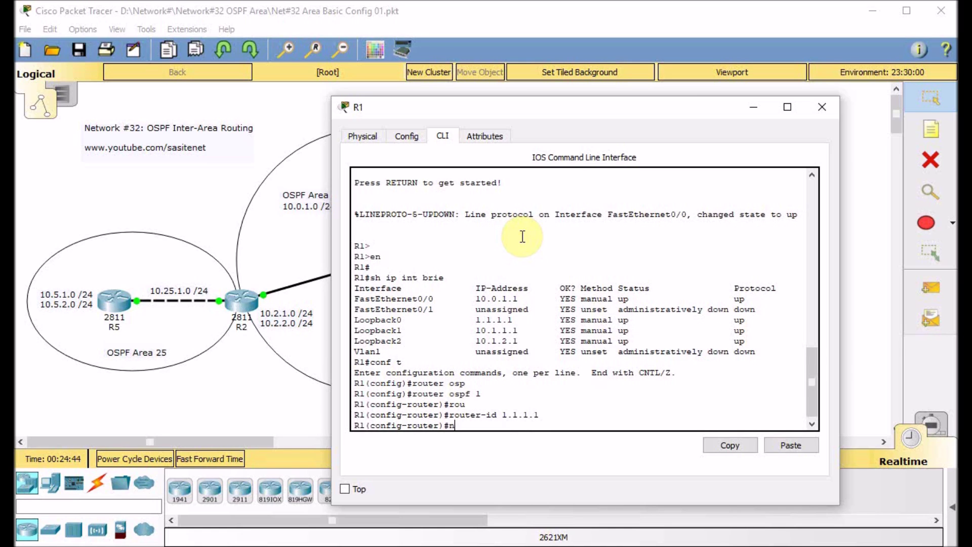
{"action": "type", "text": "et"}
{"action": "key", "text": "Tab"}
{"action": "type", "text": "10.0."}
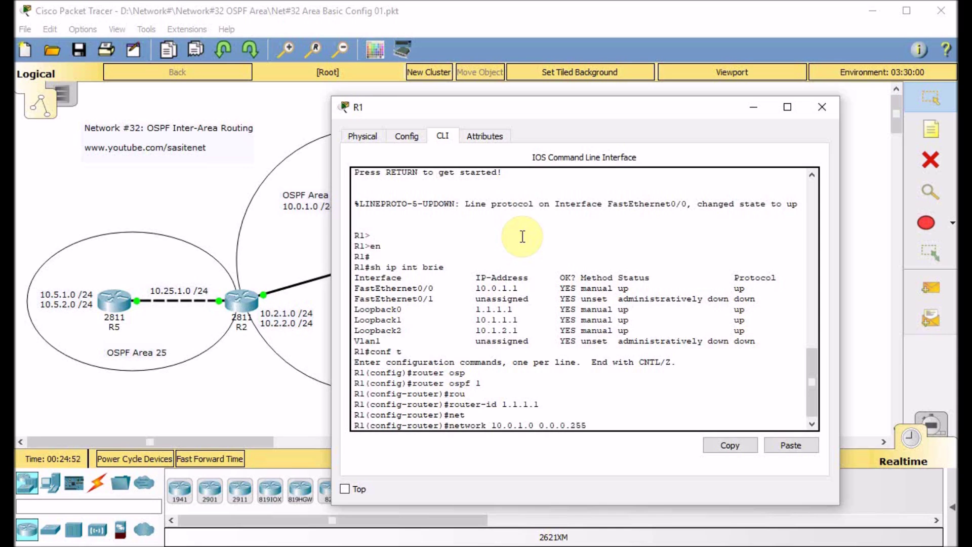
{"action": "type", "text": "rea 0"}
{"action": "key", "text": "Return"}
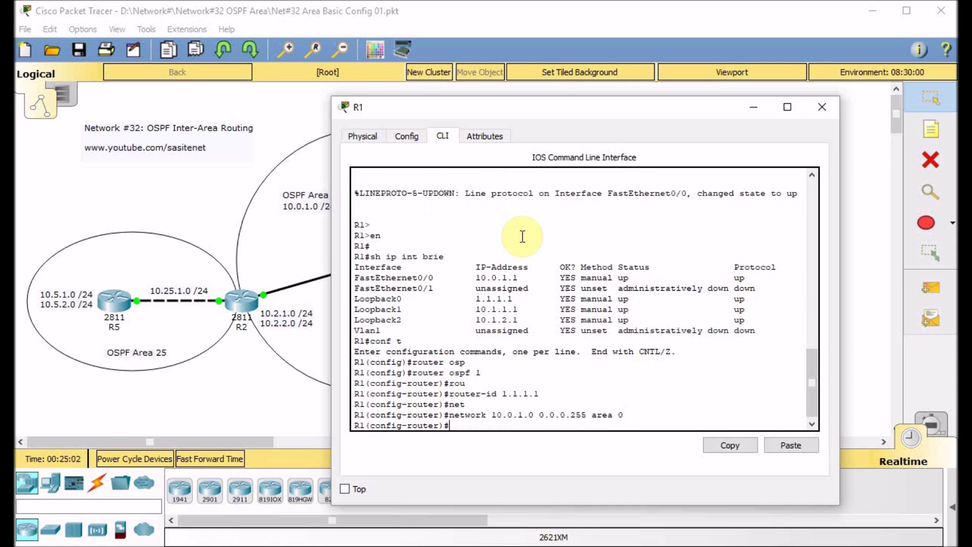
- Add R1's loopback address 1.1.1.1 with wildcard mask 0.0.0.0 to OSPF area 0
{"action": "type", "text": "net"}
{"action": "key", "text": "Tab"}
{"action": "type", "text": "1.1.1.1 "}
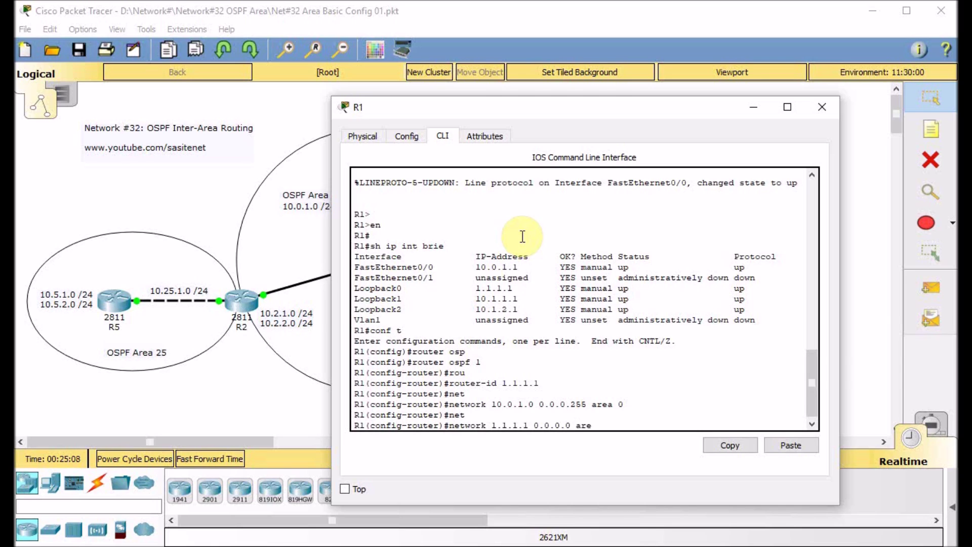
{"action": "type", "text": "0.0.0.0 area 0"}
{"action": "key", "text": "Return"}
- Advertise network 10.1.1.0 with wildcard mask 0.0.0.255 in OSPF area 0 on R1
{"action": "type", "text": "net"}
{"action": "key", "text": "Tab"}
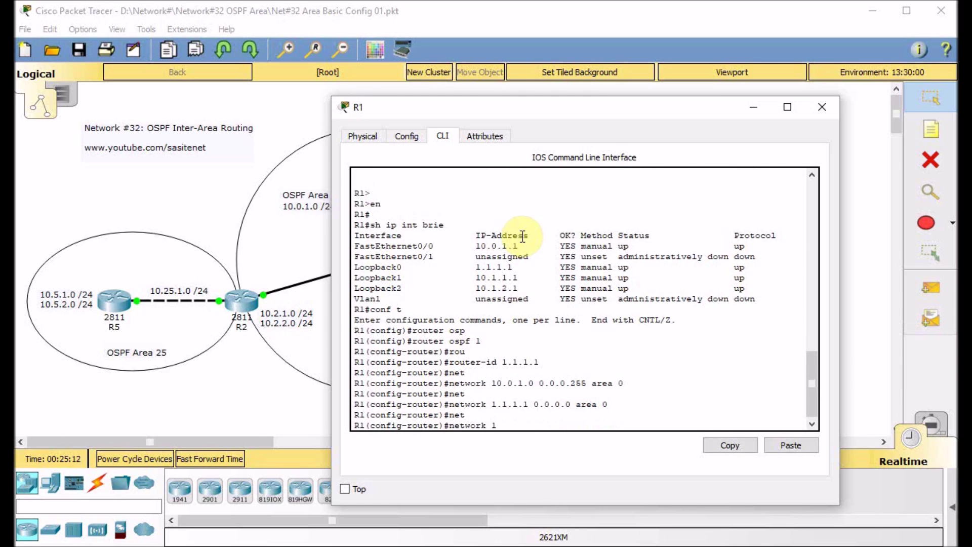
{"action": "type", "text": "10.1.1.0 0.0.0.255 area 0"}
{"action": "key", "text": "Return"}
- Repeat the network statement on R1 for 10.1.2.0 with wildcard mask 0.0.0.255 in area 0
{"action": "key", "text": "Up"}
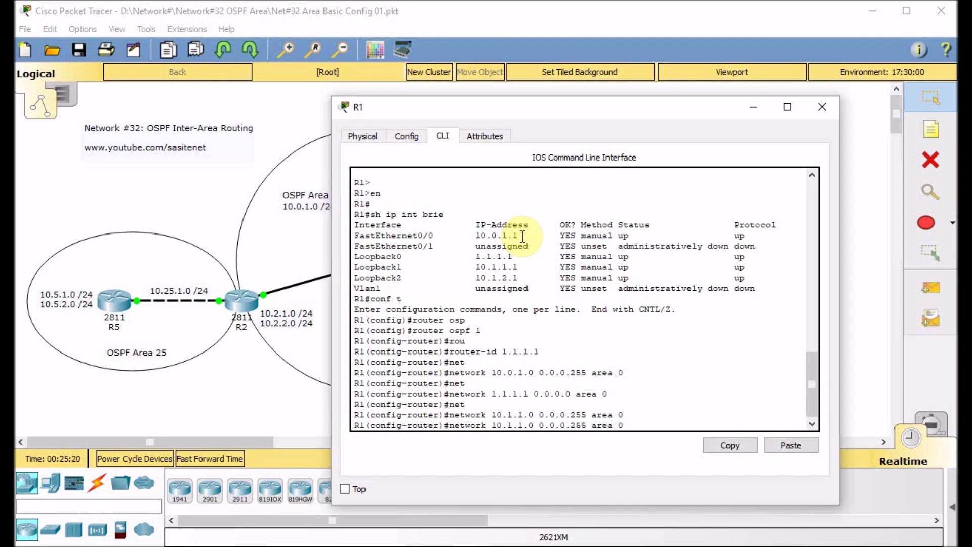
{"action": "key", "text": "BackSpace"}
{"action": "type", "text": "2"}
{"action": "key", "text": "Return"}
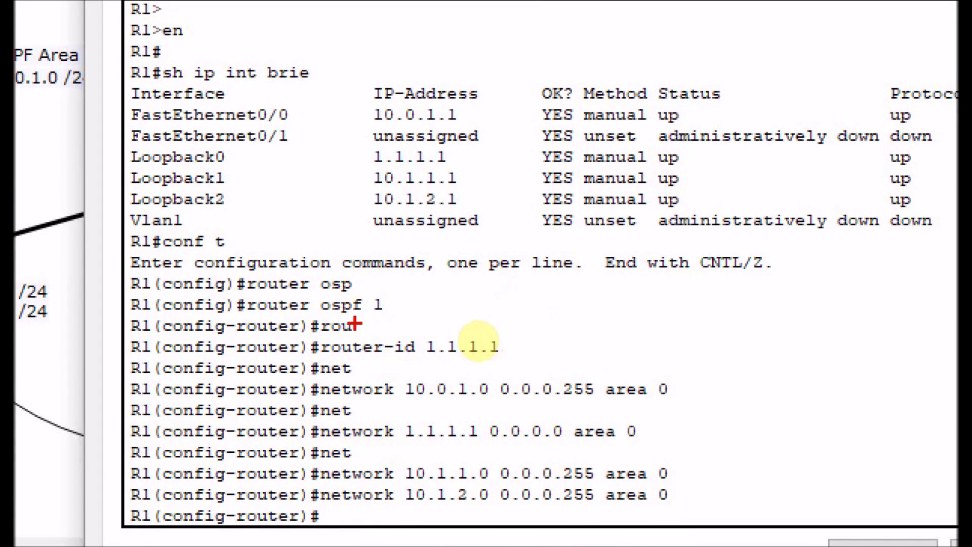
- Review R1's OSPF process, router ID and network statements, checking the area assigned to each network
{"action": "left_click_drag", "start_coordinate": [246, 312], "coordinate": [424, 307]}
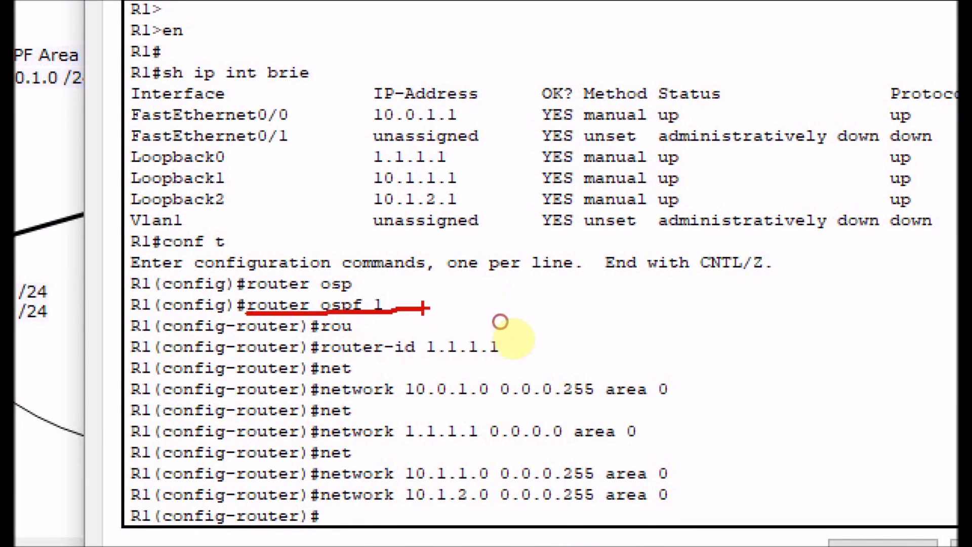
{"action": "left_click_drag", "start_coordinate": [337, 358], "coordinate": [516, 362]}
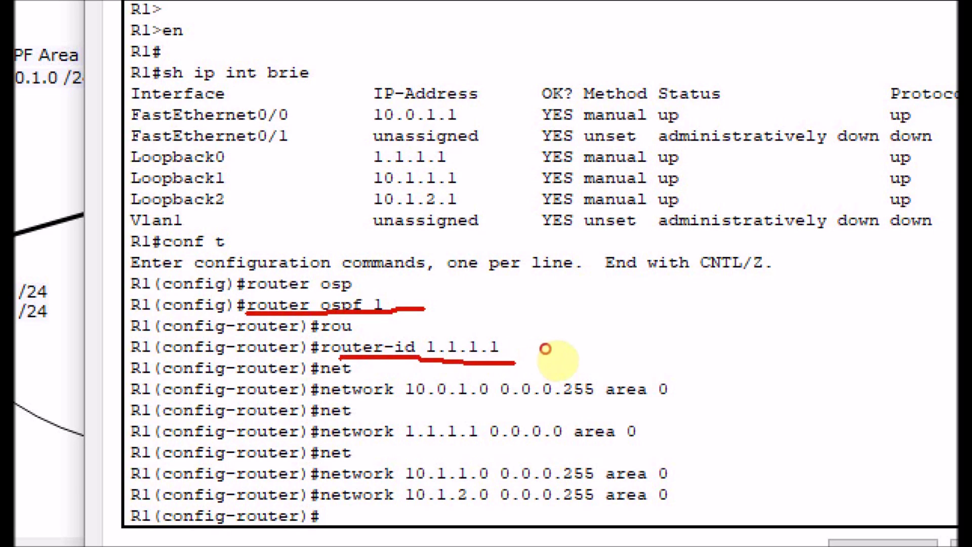
{"action": "left_click_drag", "start_coordinate": [401, 403], "coordinate": [516, 402]}
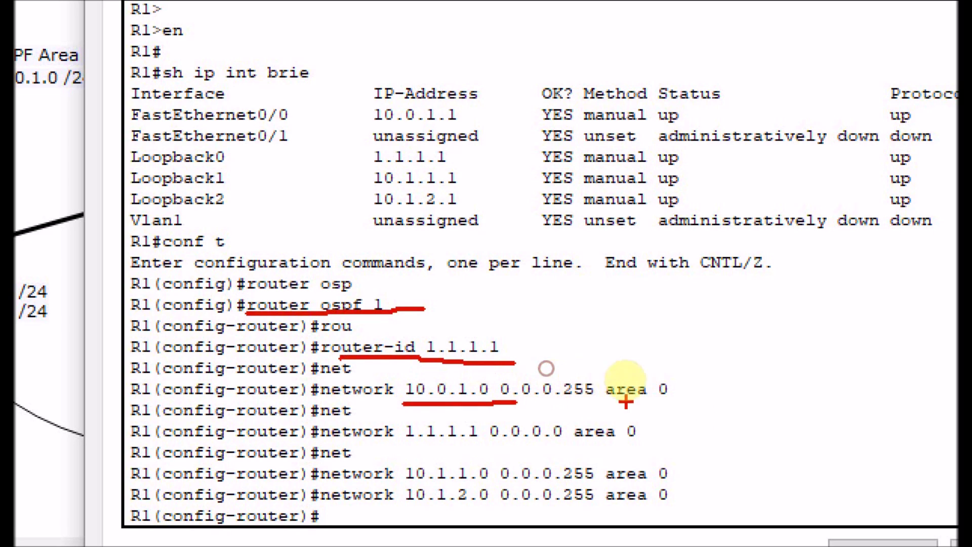
{"action": "left_click_drag", "start_coordinate": [612, 401], "coordinate": [668, 399]}
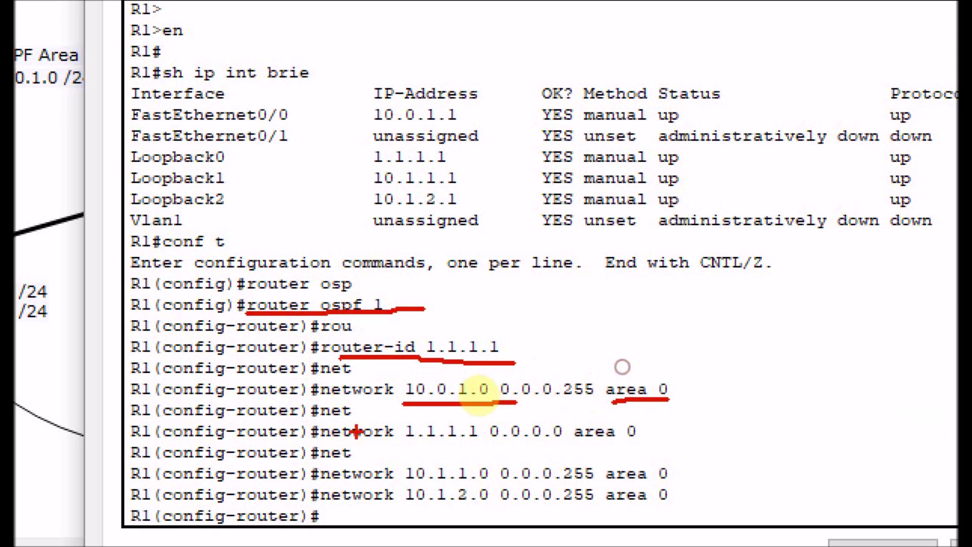
{"action": "left_click_drag", "start_coordinate": [405, 444], "coordinate": [477, 443]}
{"action": "left_click_drag", "start_coordinate": [583, 443], "coordinate": [651, 451]}
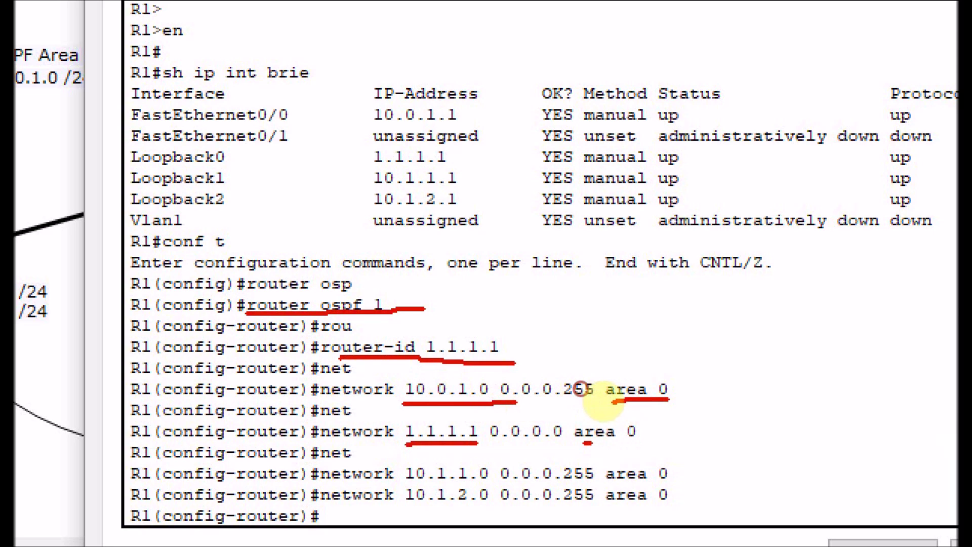
{"action": "left_click_drag", "start_coordinate": [402, 461], "coordinate": [402, 505]}
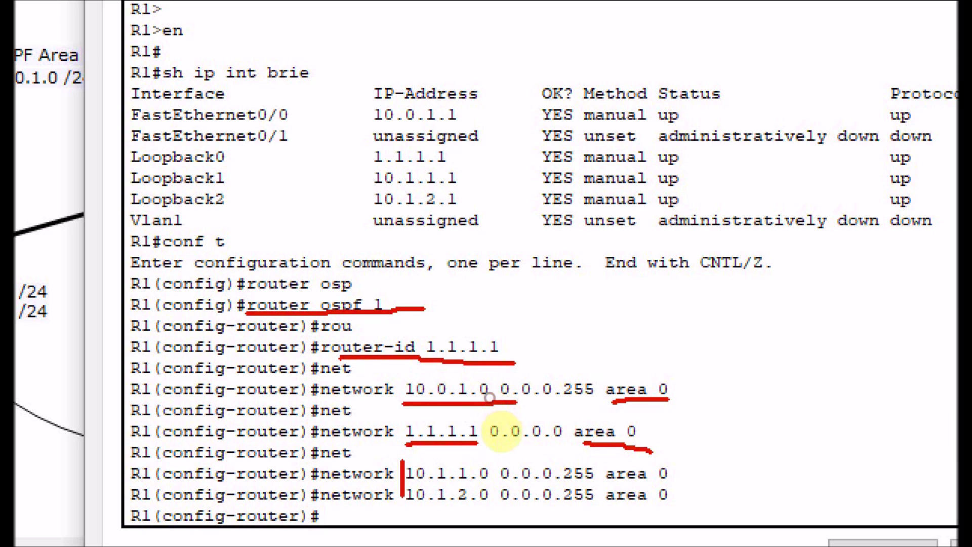
{"action": "left_click_drag", "start_coordinate": [678, 467], "coordinate": [676, 497]}
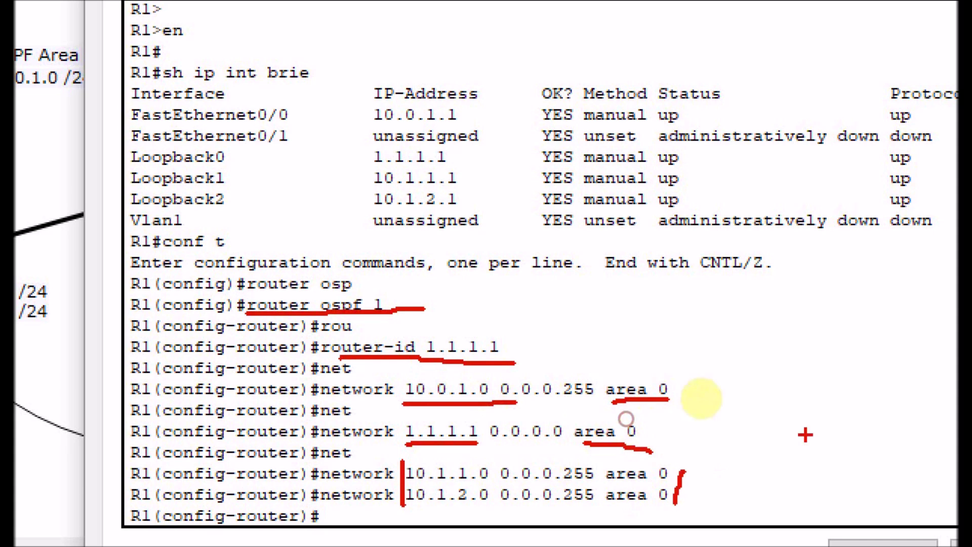
- Leave configuration mode on R1 and display its IP routing protocols to check the OSPF process and advertised networks
{"action": "key", "text": "Escape"}
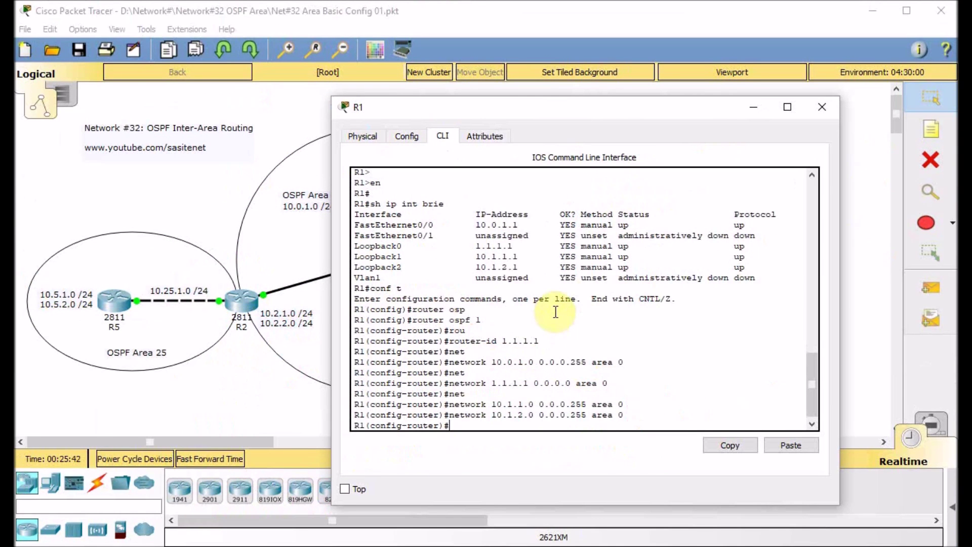
{"action": "key", "text": "ctrl+z"}
{"action": "key", "text": "Return"}
{"action": "type", "text": "sh ip proto"}
{"action": "key", "text": "Tab"}
{"action": "key", "text": "Return"}
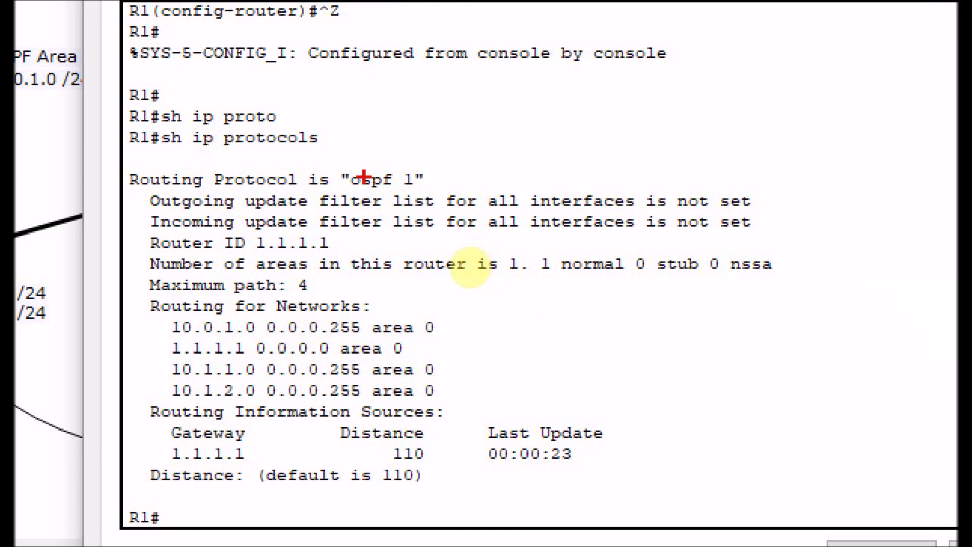
{"action": "left_click_drag", "start_coordinate": [347, 190], "coordinate": [420, 191]}
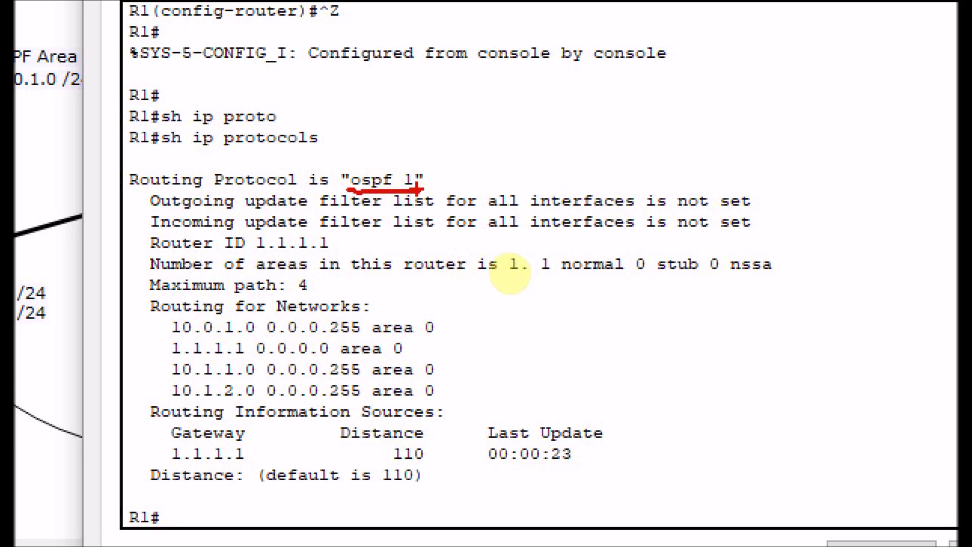
{"action": "left_click_drag", "start_coordinate": [447, 315], "coordinate": [429, 399]}
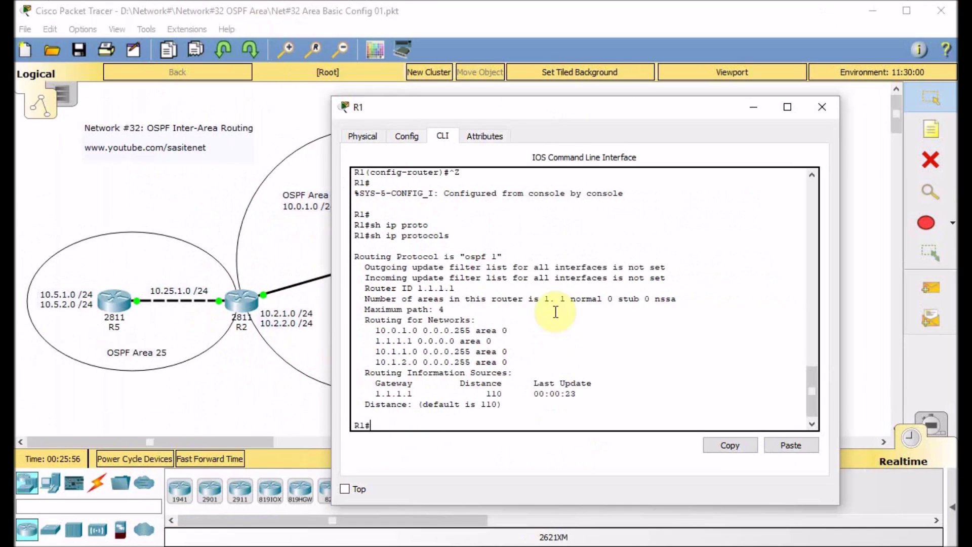
- Display only the OSPF routes in R1's routing table
{"action": "key", "text": "Return"}
{"action": "key", "text": "Return"}
{"action": "key", "text": "Return"}
{"action": "type", "text": "sh ip"}
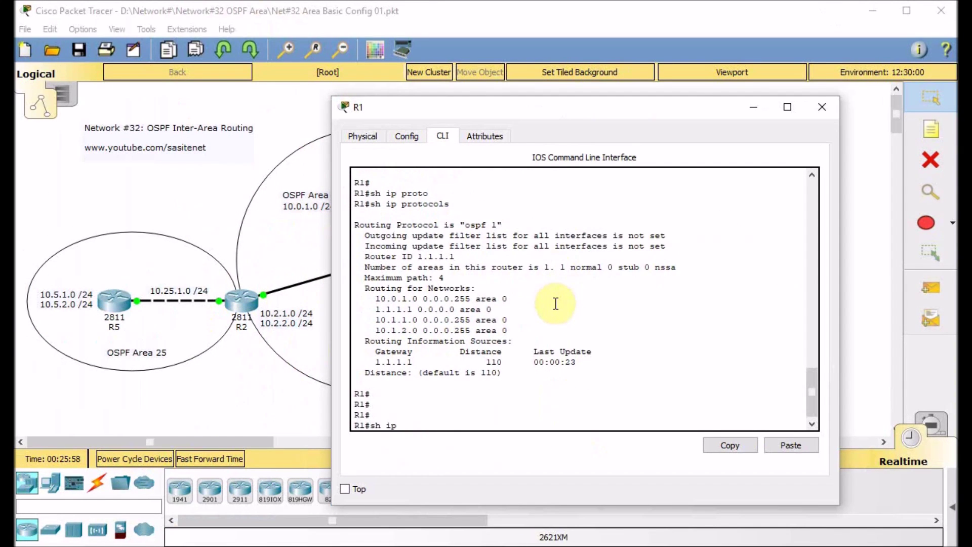
{"action": "type", "text": " route ospf"}
{"action": "key", "text": "Return"}
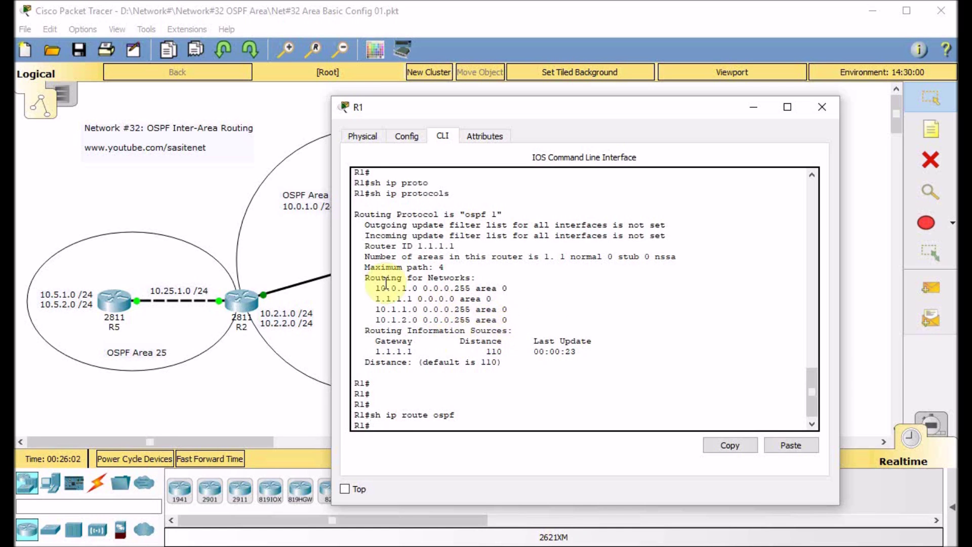
- Open router R2's command line from the topology, then widen and reposition its window
{"action": "left_click", "coordinate": [299, 254]}
{"action": "left_click", "coordinate": [259, 297]}
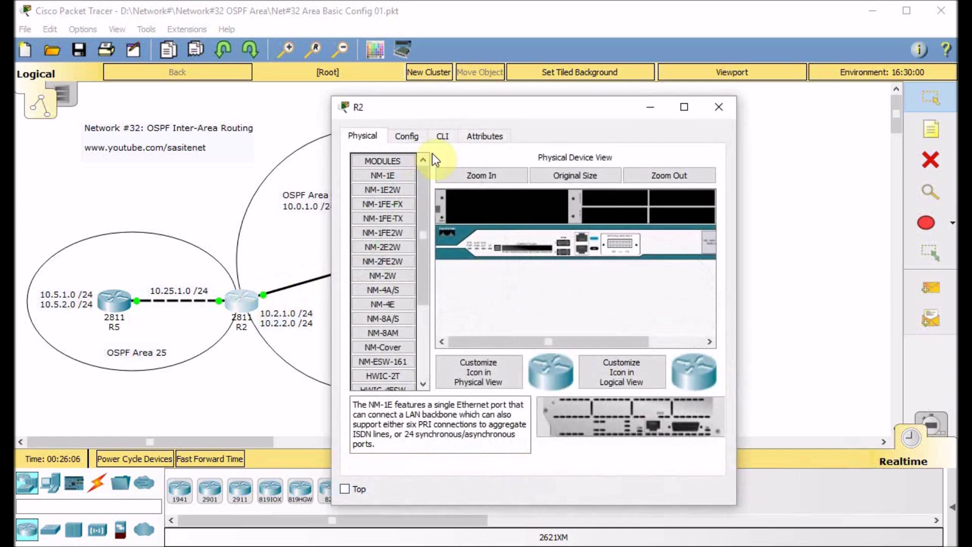
{"action": "left_click", "coordinate": [442, 137]}
{"action": "left_click_drag", "start_coordinate": [332, 152], "coordinate": [285, 152]}
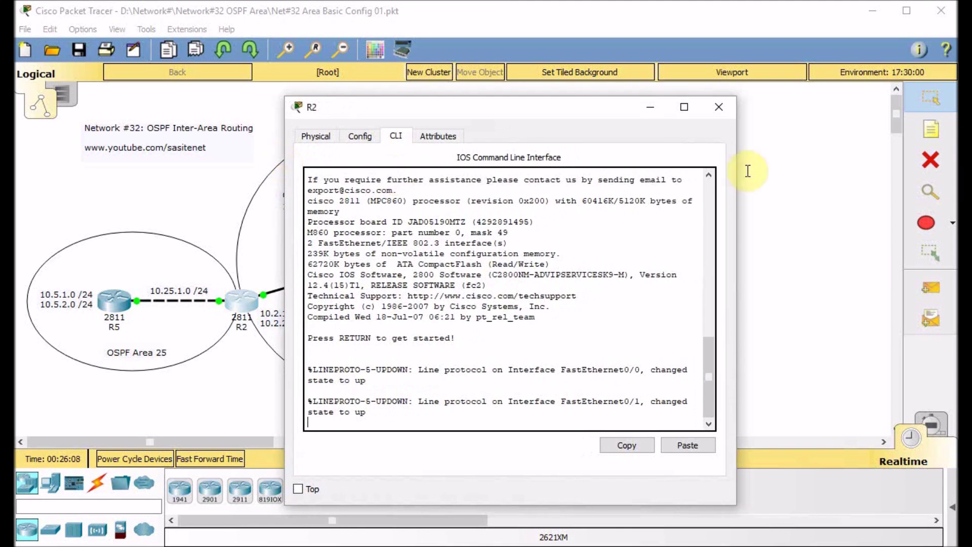
{"action": "left_click_drag", "start_coordinate": [741, 189], "coordinate": [759, 187]}
{"action": "left_click_drag", "start_coordinate": [563, 108], "coordinate": [605, 101]}
- Enter privileged EXEC mode on R2 and display the brief IP interface summary
{"action": "key", "text": "Return"}
{"action": "key", "text": "Return"}
{"action": "type", "text": "en"}
{"action": "key", "text": "Return"}
{"action": "type", "text": "sh ip int brie"}
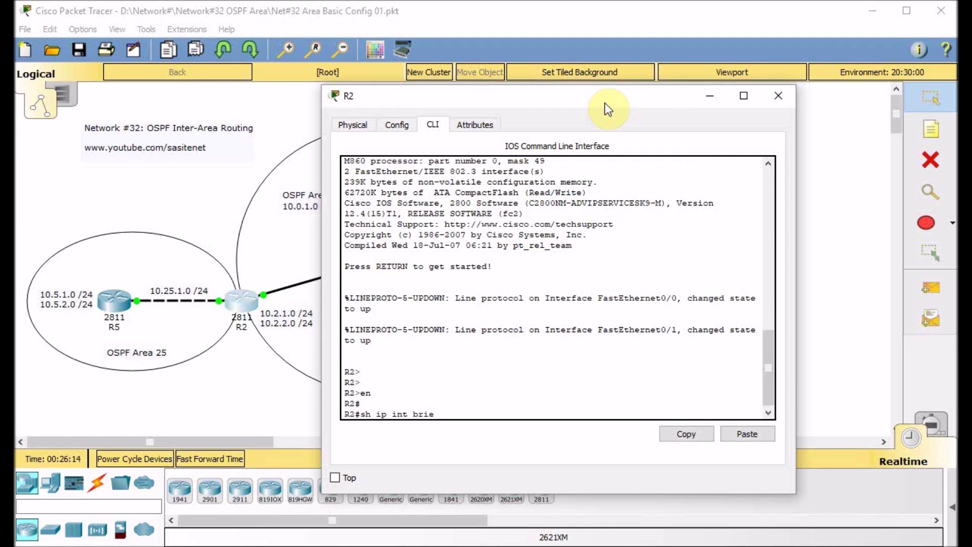
{"action": "key", "text": "Return"}
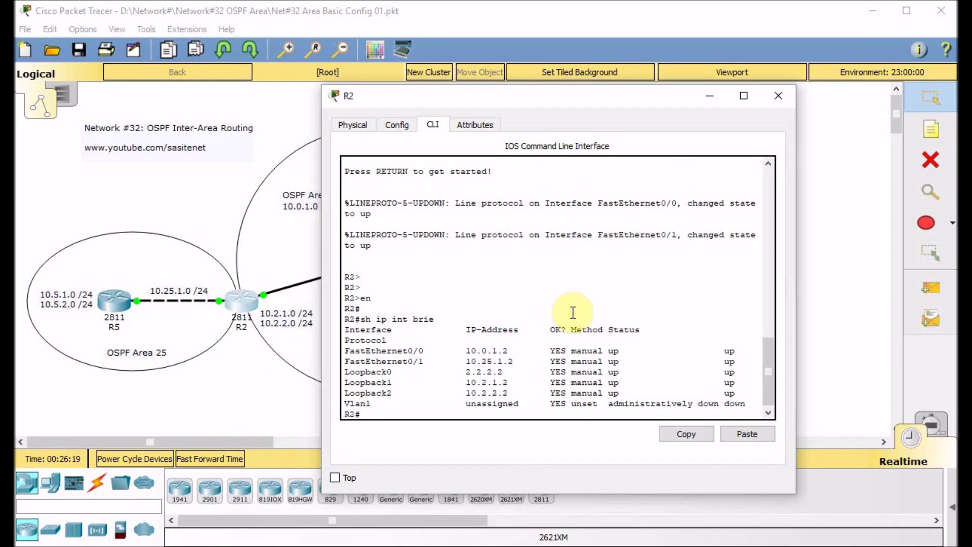
- Start OSPF process 1 on R2 from global configuration mode and set its router ID to 2.2.2.2
{"action": "type", "text": "conf t"}
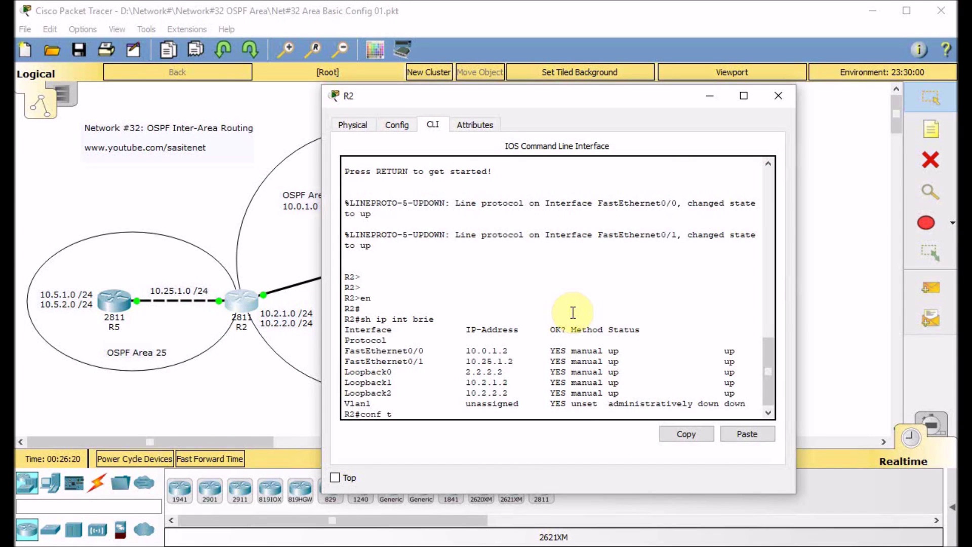
{"action": "key", "text": "Return"}
{"action": "type", "text": "router ospf 1"}
{"action": "key", "text": "Return"}
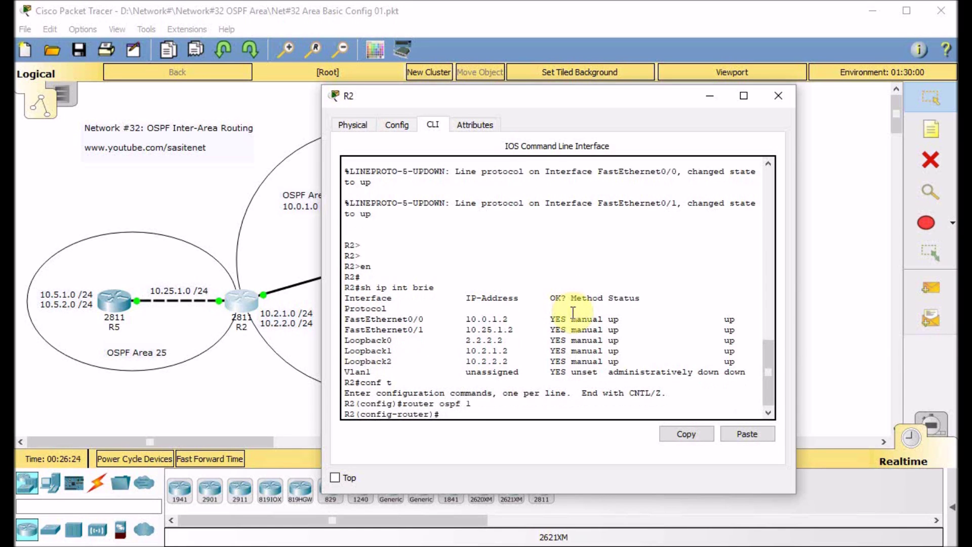
{"action": "type", "text": "u"}
{"action": "key", "text": "Tab"}
{"action": "type", "text": "2.2.2.2"}
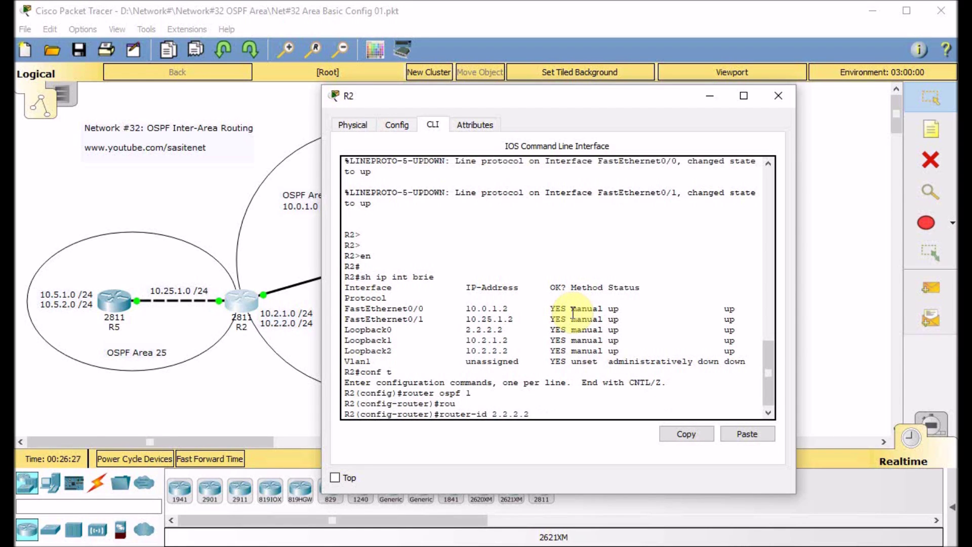
{"action": "key", "text": "Return"}
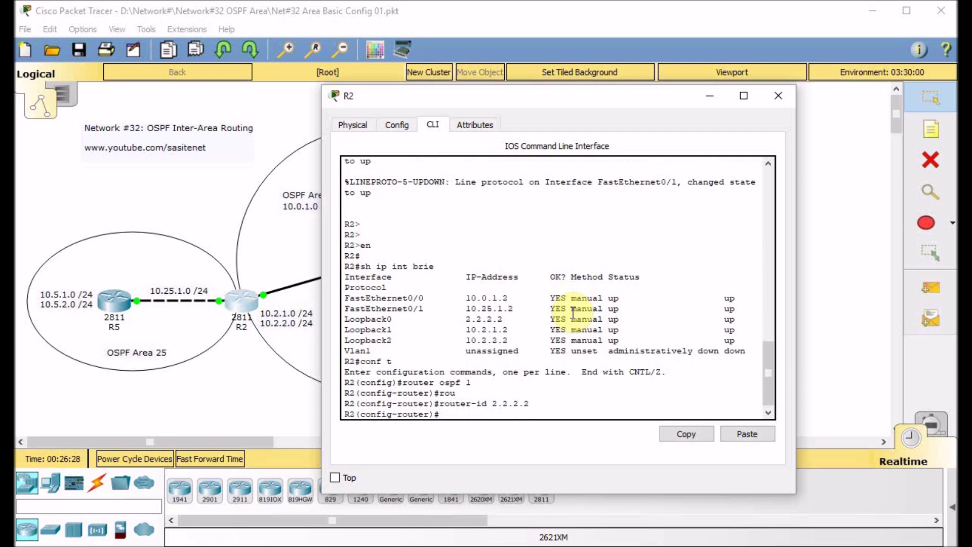
- Advertise network 10.0.1.0 with wildcard mask 0.0.0.255 in OSPF area 0 on R2
{"action": "type", "text": "net"}
{"action": "key", "text": "Tab"}
{"action": "type", "text": "10."}
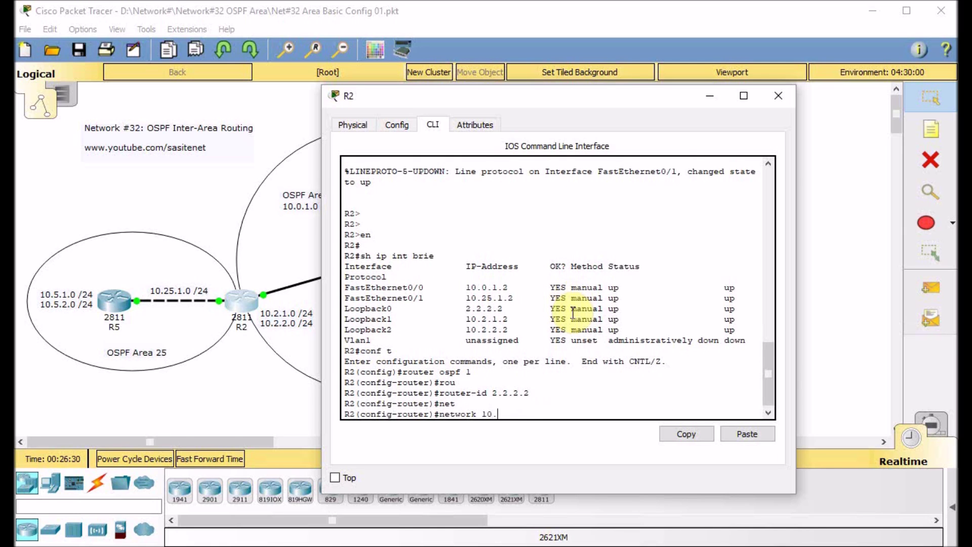
{"action": "type", "text": "0.1.0 0.0.0.255 area 0"}
{"action": "key", "text": "Return"}
- Add R2's loopback address 2.2.2.2 with wildcard mask 0.0.0.0 to OSPF area 0
{"action": "type", "text": "net"}
{"action": "key", "text": "Tab"}
{"action": "type", "text": "2.2."}
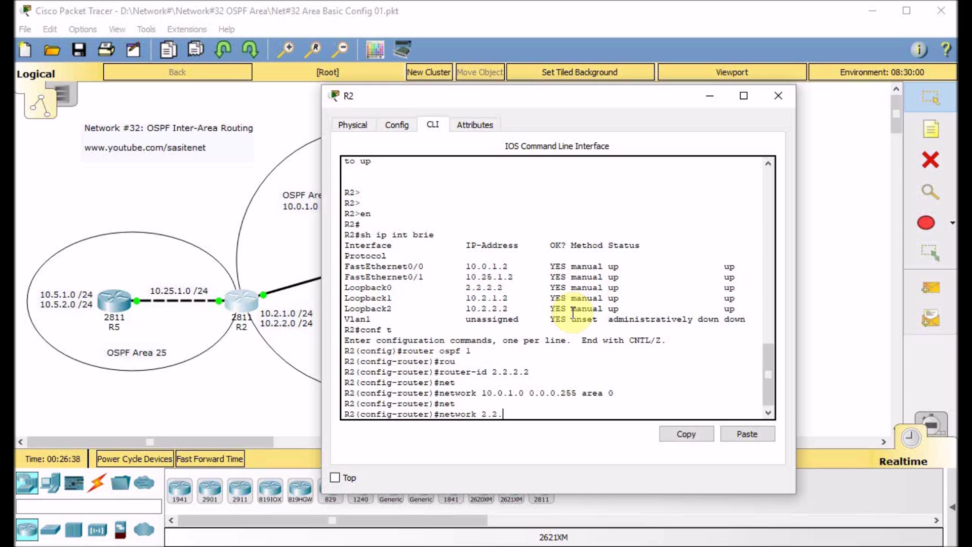
{"action": "type", "text": "2.2 0.0.0.0 area 0"}
{"action": "key", "text": "Return"}
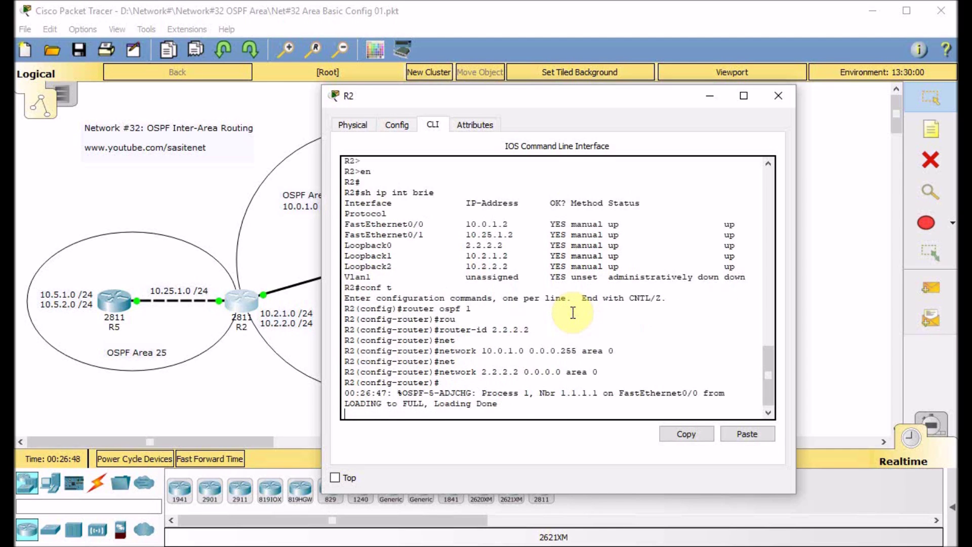
- Advertise R2's network 10.2.1.0 with wildcard mask 0.0.0.255 in OSPF area 0
{"action": "type", "text": "net"}
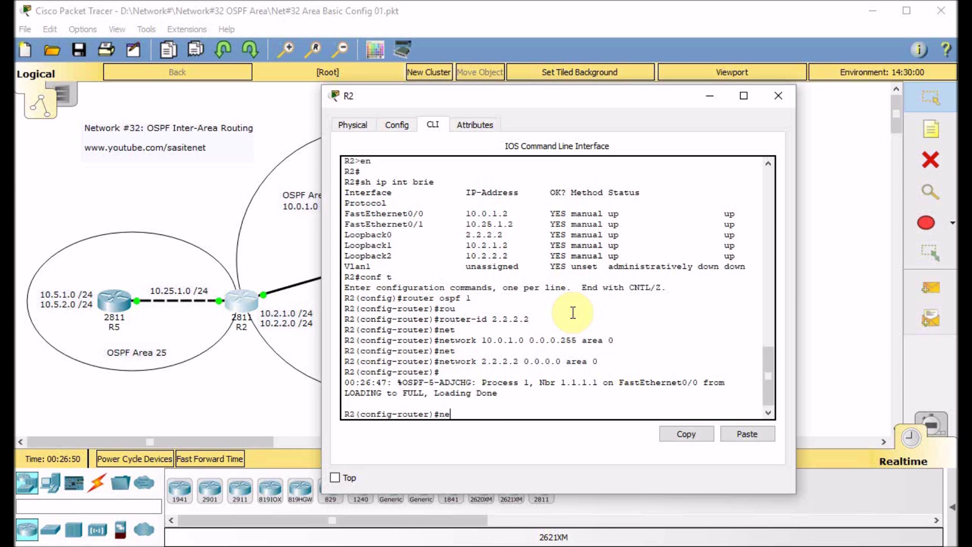
{"action": "key", "text": "Tab"}
{"action": "type", "text": "10."}
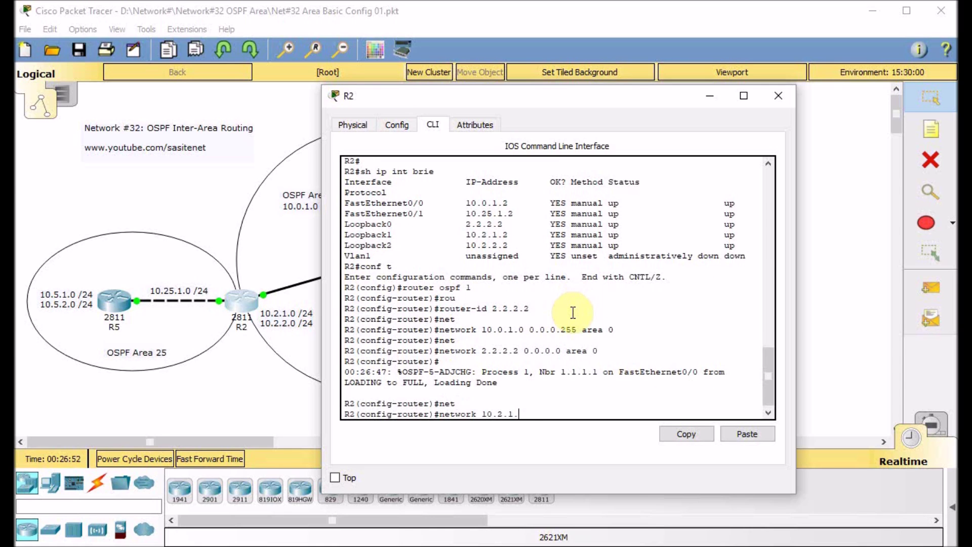
{"action": "type", "text": "2.1.0 0.0.0.255 area 0"}
{"action": "key", "text": "Return"}
- Repeat the network statement on R2 for 10.2.2.0 with wildcard mask 0.0.0.255 in area 0
{"action": "key", "text": "Up"}
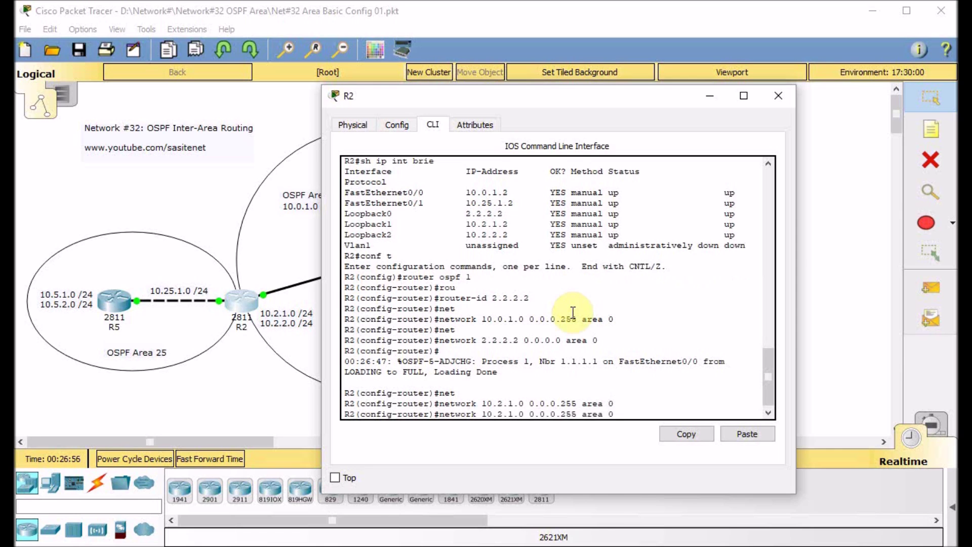
{"action": "key", "text": "BackSpace"}
{"action": "type", "text": "2"}
{"action": "key", "text": "Return"}
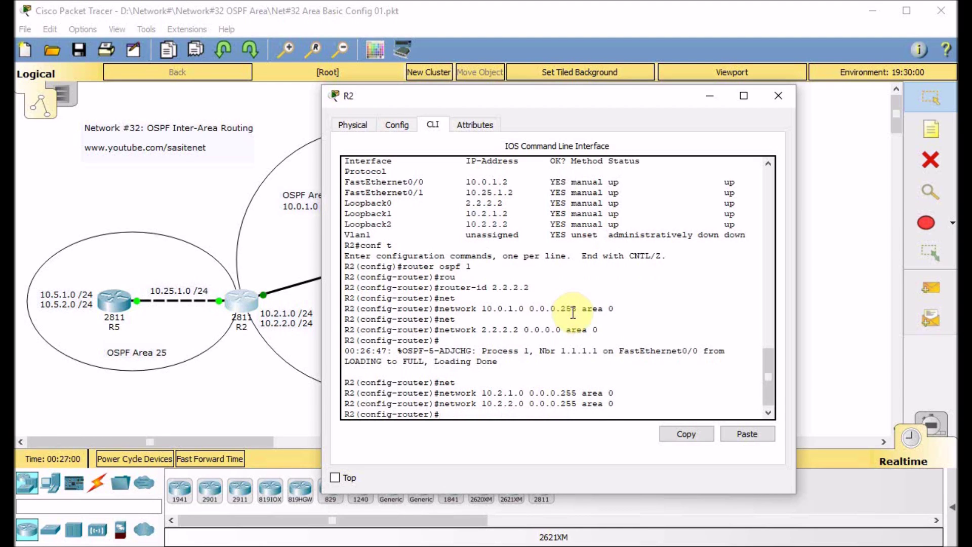
- Advertise R2's link network 10.25.1.0 with wildcard mask 0.0.0.255 in OSPF area 25
{"action": "type", "text": "net"}
{"action": "key", "text": "Return"}
{"action": "type", "text": "network 10.25.1.0 0."}
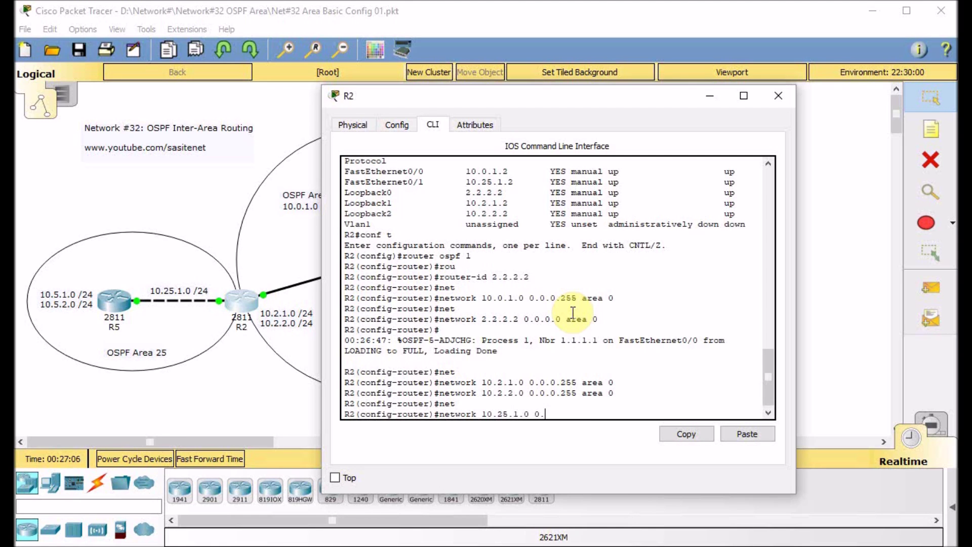
{"action": "type", "text": "0.0.255 area 25"}
{"action": "key", "text": "Return"}
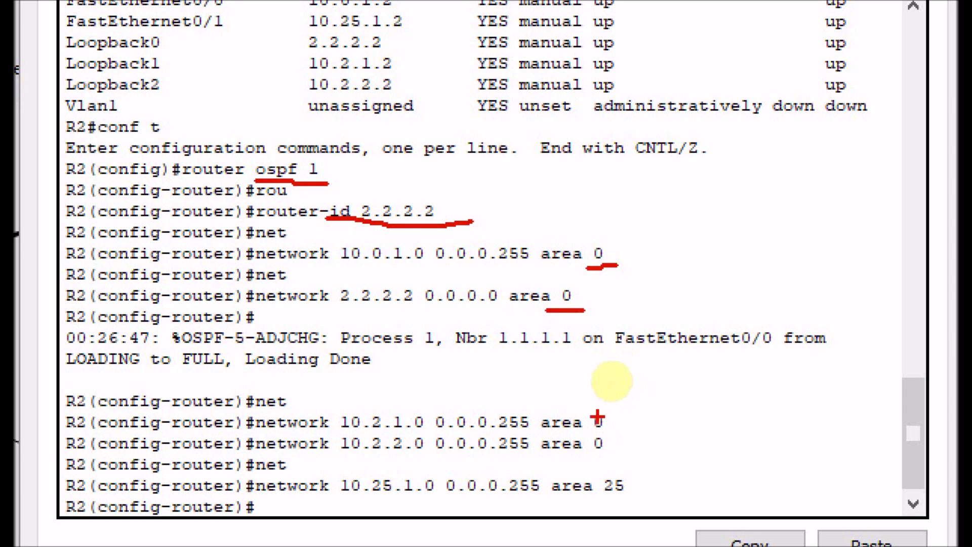
{"action": "left_click_drag", "start_coordinate": [383, 358], "coordinate": [407, 356]}
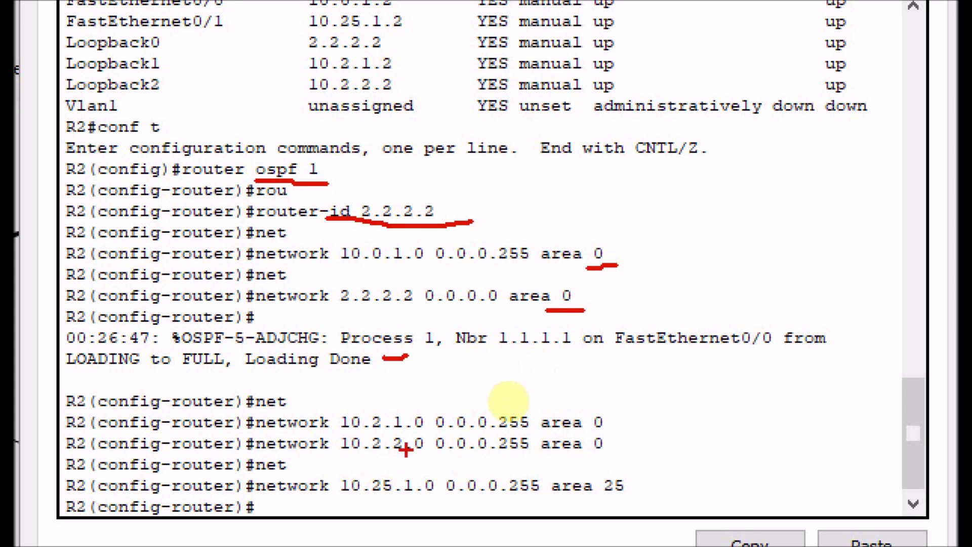
{"action": "left_click_drag", "start_coordinate": [618, 420], "coordinate": [634, 497]}
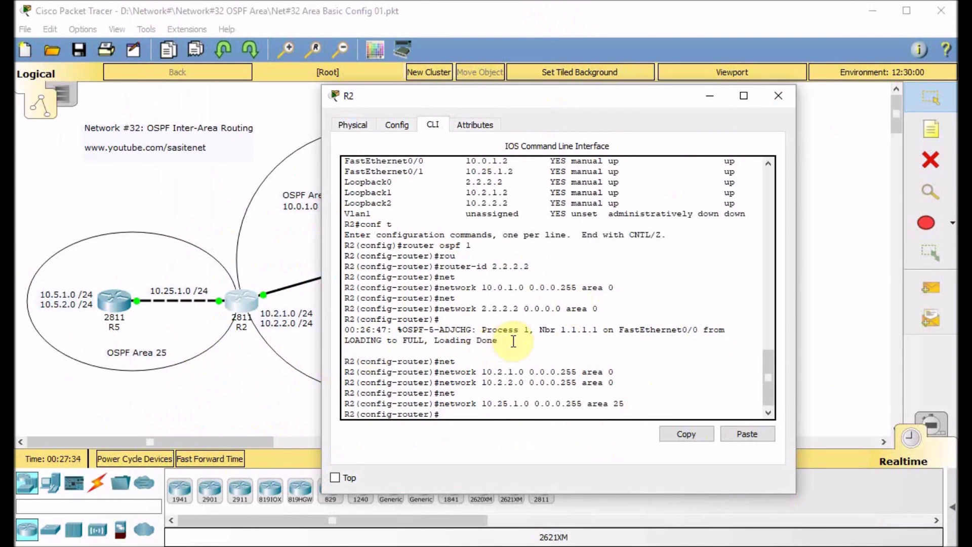
- Leave configuration mode on R2 and display its IP routing protocols to check the area of each advertised network
{"action": "key", "text": "ctrl+z"}
{"action": "key", "text": "Return"}
{"action": "key", "text": "Return"}
{"action": "type", "text": "sh ip protocols"}
{"action": "key", "text": "Tab"}
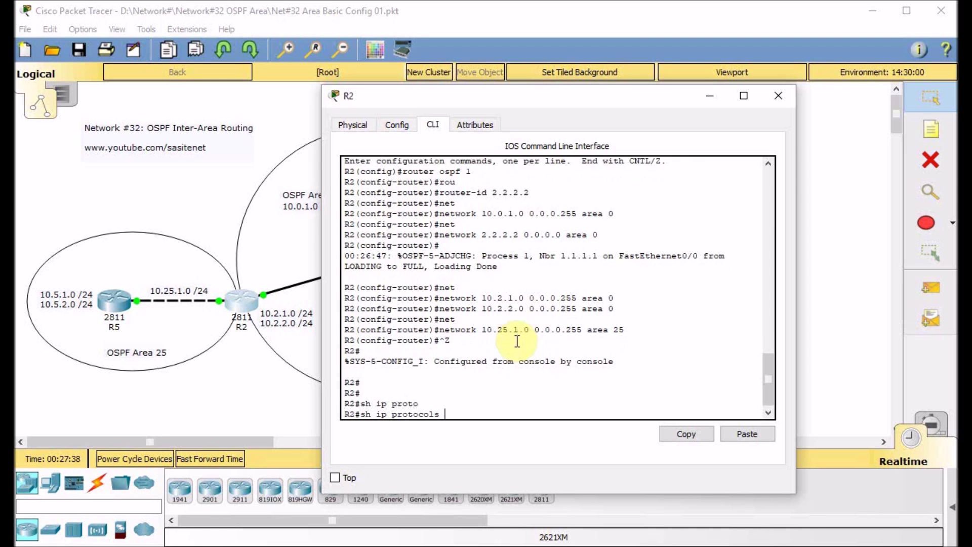
{"action": "key", "text": "Return"}
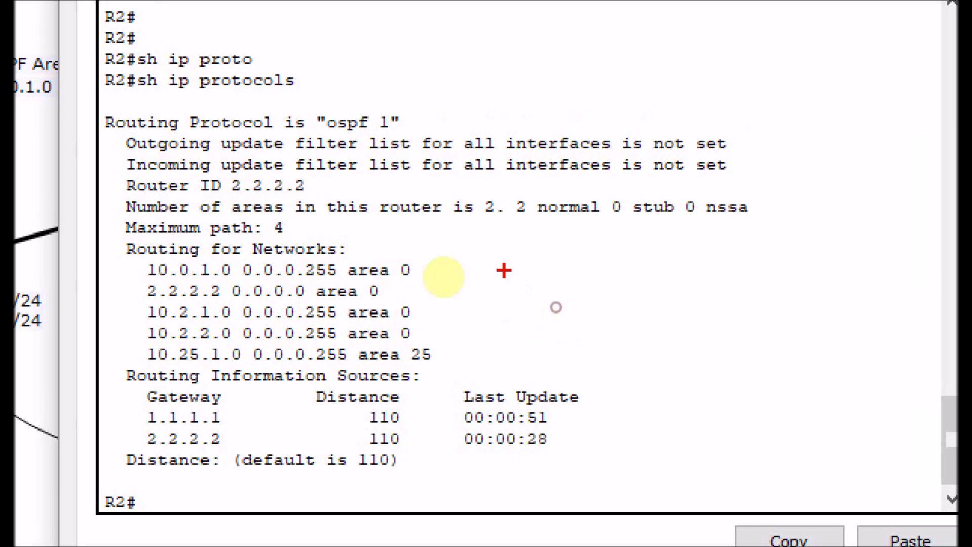
{"action": "left_click_drag", "start_coordinate": [325, 140], "coordinate": [374, 133]}
{"action": "left_click_drag", "start_coordinate": [421, 262], "coordinate": [425, 336]}
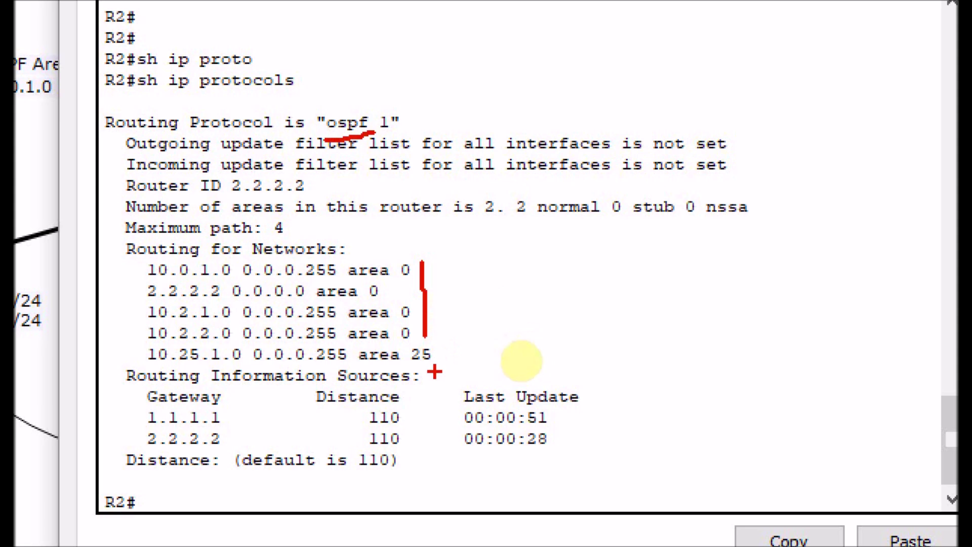
{"action": "left_click_drag", "start_coordinate": [405, 363], "coordinate": [440, 361]}
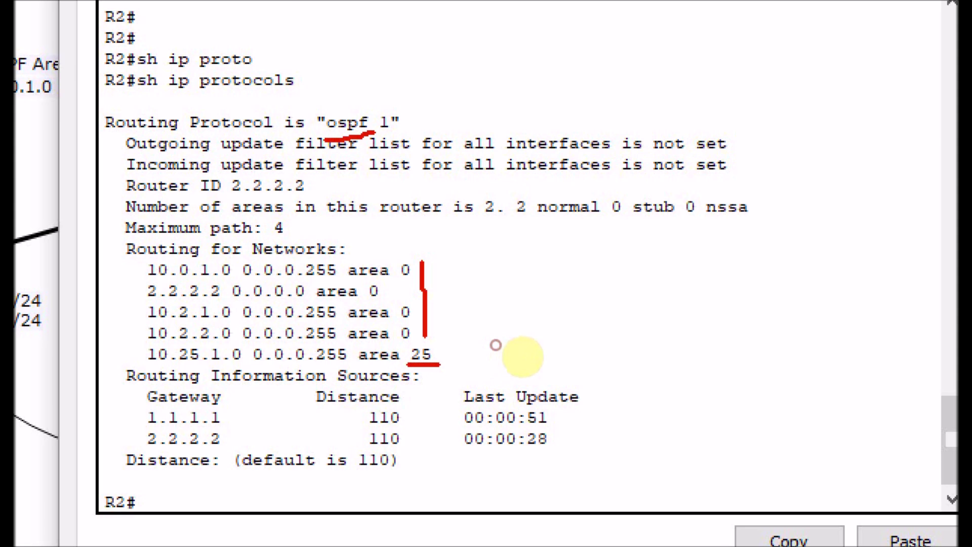
- Display R2's OSPF routes and check the ones learned from R1
{"action": "key", "text": "Escape"}
{"action": "type", "text": "h ip route ospf"}
{"action": "key", "text": "Return"}
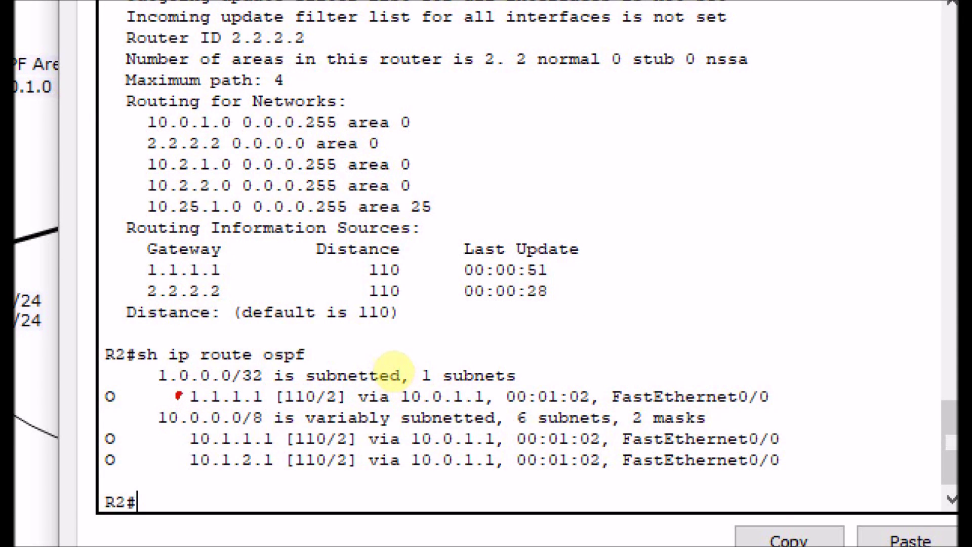
{"action": "left_click_drag", "start_coordinate": [179, 433], "coordinate": [179, 473]}
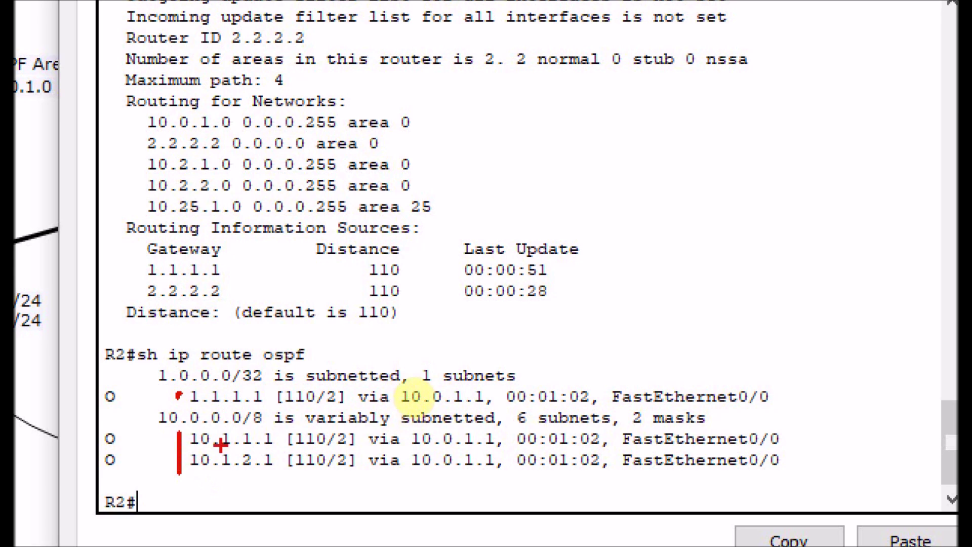
{"action": "left_click_drag", "start_coordinate": [105, 407], "coordinate": [119, 408]}
{"action": "key", "text": "Escape"}
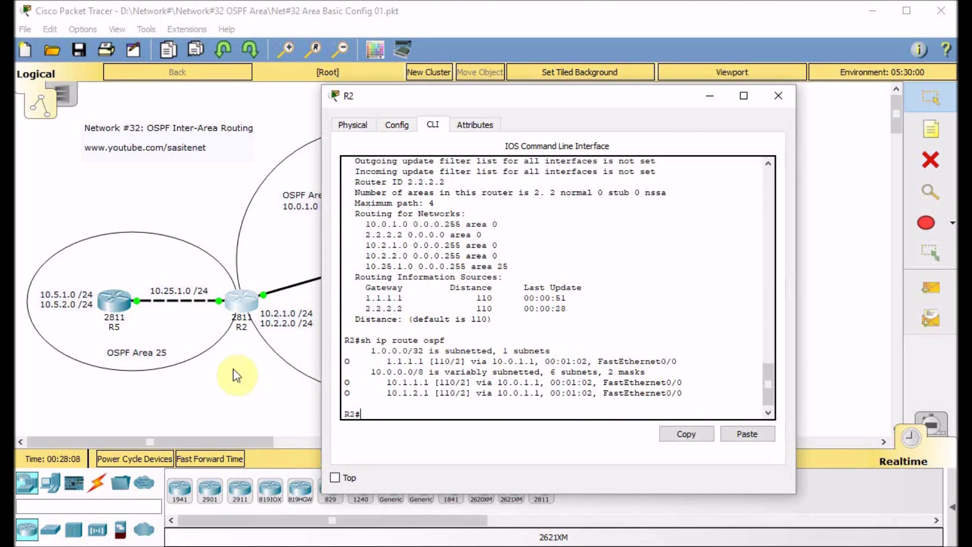
- Open router R5's command line from the topology and widen its window
{"action": "left_click", "coordinate": [125, 291]}
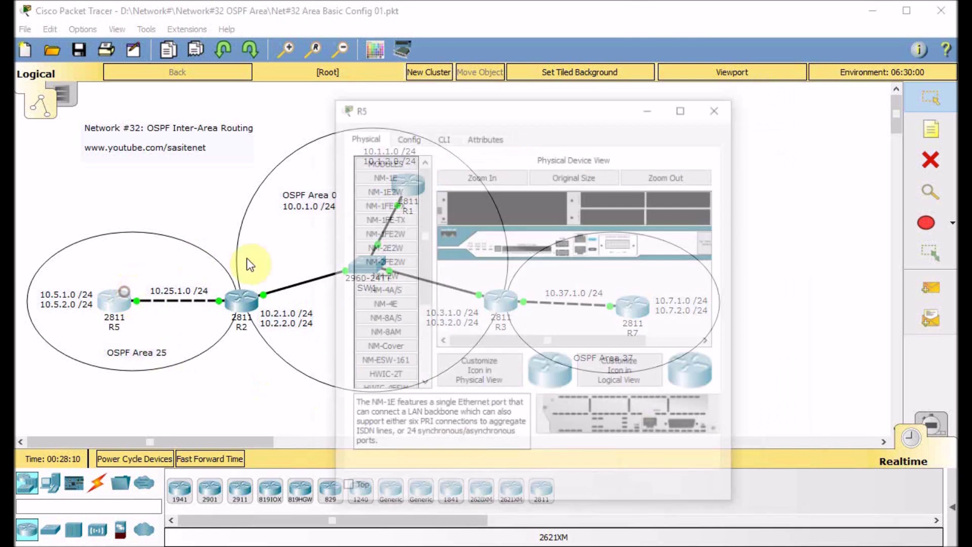
{"action": "left_click", "coordinate": [444, 137]}
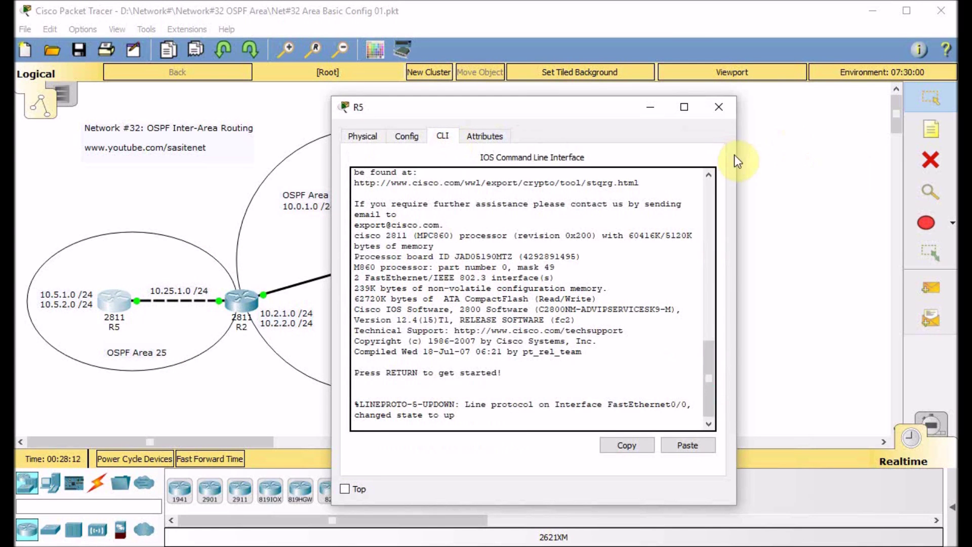
{"action": "left_click_drag", "start_coordinate": [736, 156], "coordinate": [838, 162]}
{"action": "left_click", "coordinate": [608, 287]}
- Enter privileged EXEC mode on R5 and display the brief IP interface summary
{"action": "key", "text": "Return"}
{"action": "key", "text": "Return"}
{"action": "type", "text": "en"}
{"action": "key", "text": "Return"}
{"action": "type", "text": "sh ip int brie"}
{"action": "key", "text": "Return"}
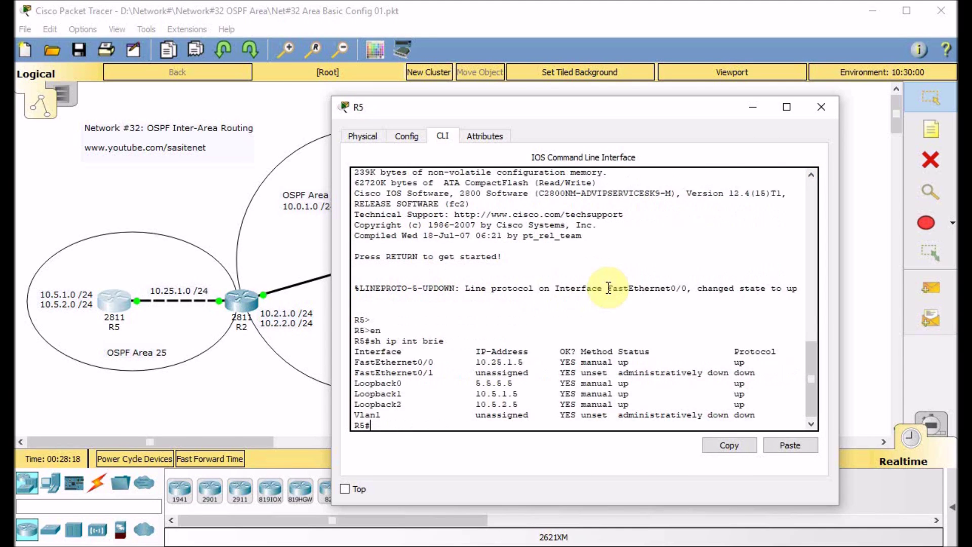
- Start OSPF process 1 in R5's global configuration and set its router ID to 5.5.5.5
{"action": "type", "text": "conf t"}
{"action": "key", "text": "Return"}
{"action": "type", "text": "router ospf 1"}
{"action": "key", "text": "Return"}
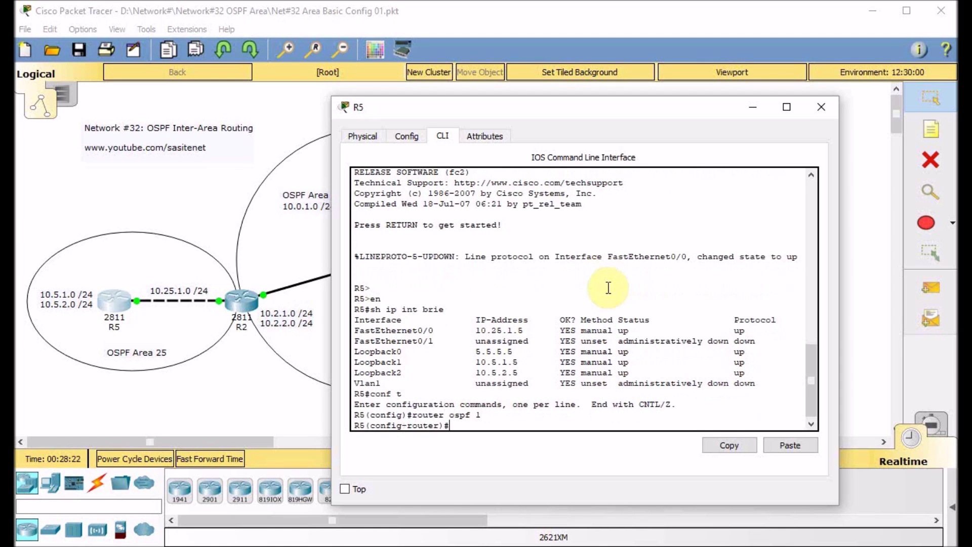
{"action": "type", "text": "ou"}
{"action": "key", "text": "Tab"}
{"action": "type", "text": "5.5.5.5"}
{"action": "key", "text": "Return"}
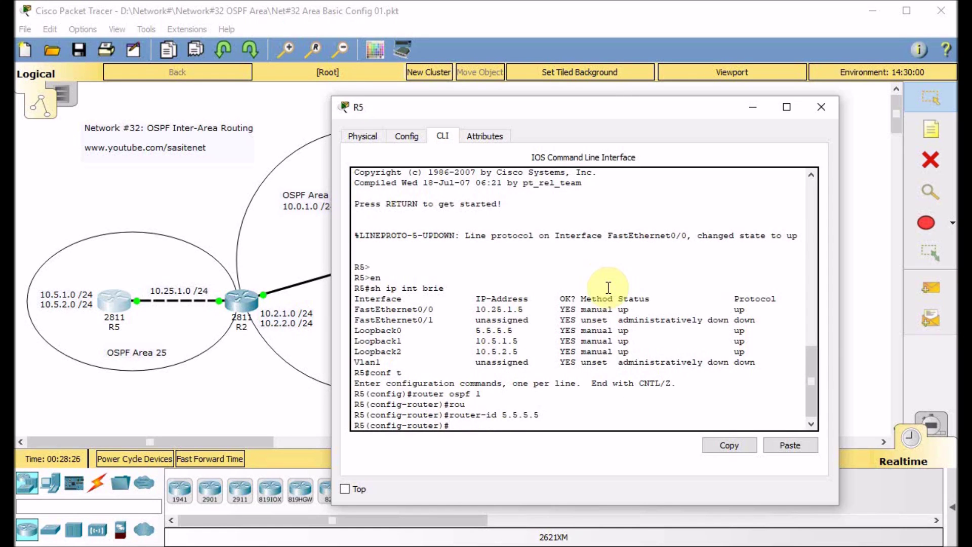
- Advertise network 10.25.1.0 with wildcard mask 0.0.0.255 in OSPF area 25 on R5
{"action": "type", "text": "net"}
{"action": "key", "text": "Tab"}
{"action": "type", "text": "10.25.1.0 0.0.0.255 area "}
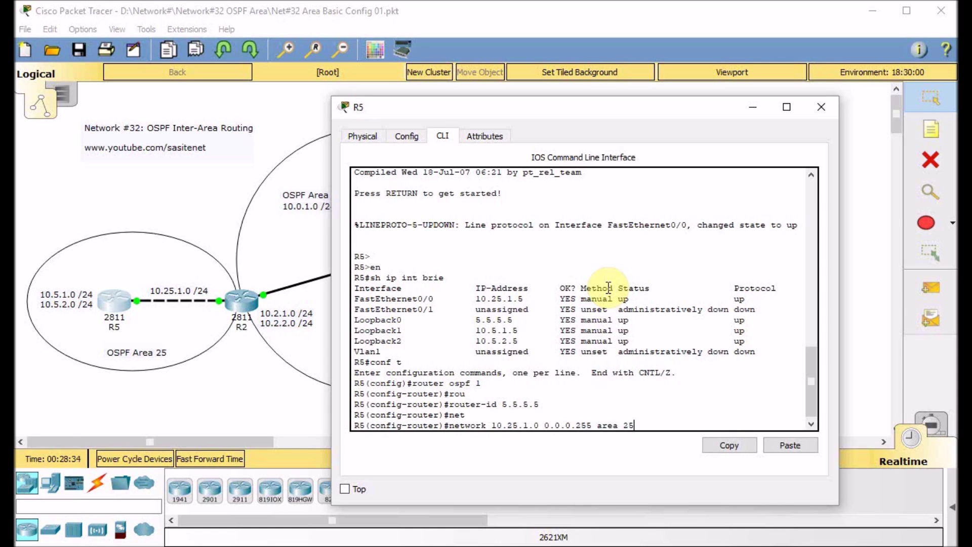
{"action": "type", "text": "25"}
{"action": "key", "text": "Return"}
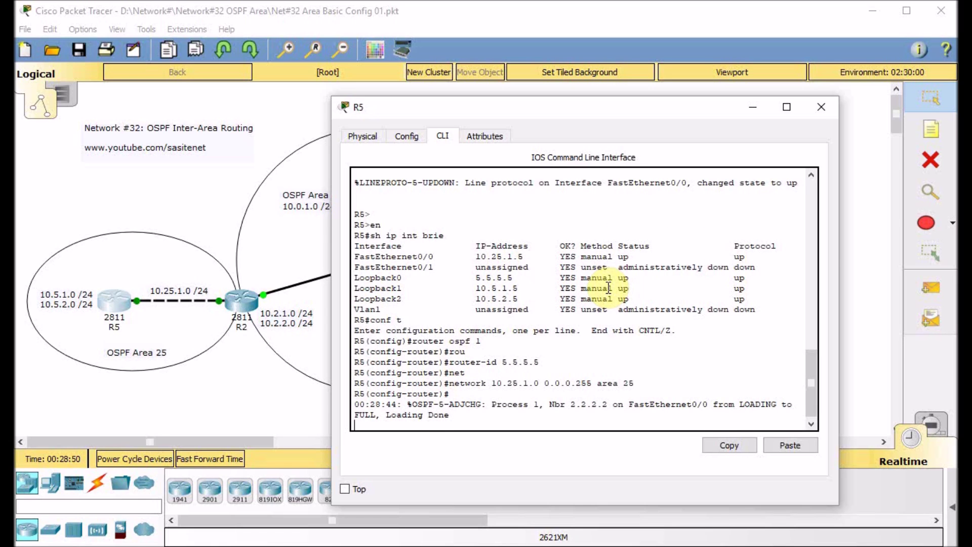
{"action": "key", "text": "Return"}
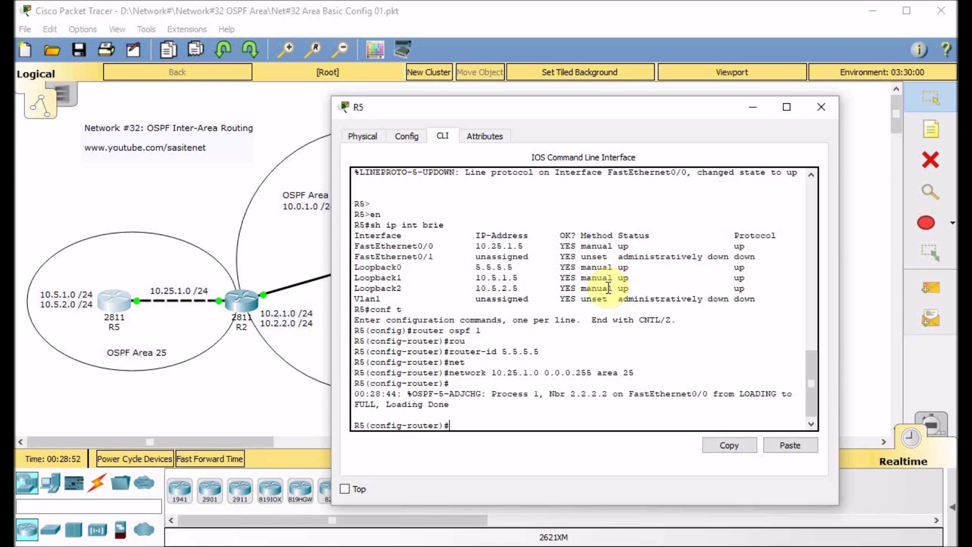
- Advertise R5's loopback networks 5.5.5.5 0.0.0.0 and 10.5.1.0 0.0.0.255 in OSPF area 25
{"action": "type", "text": "net"}
{"action": "key", "text": "Tab"}
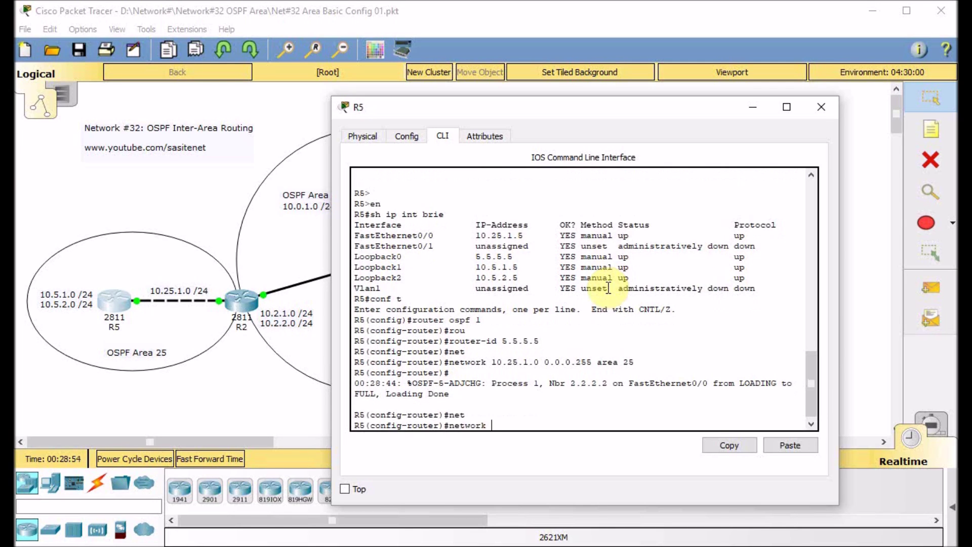
{"action": "type", "text": "5.5.5.5 0.0.0.0 area 25"}
{"action": "key", "text": "Return"}
{"action": "type", "text": "net"}
{"action": "key", "text": "Tab"}
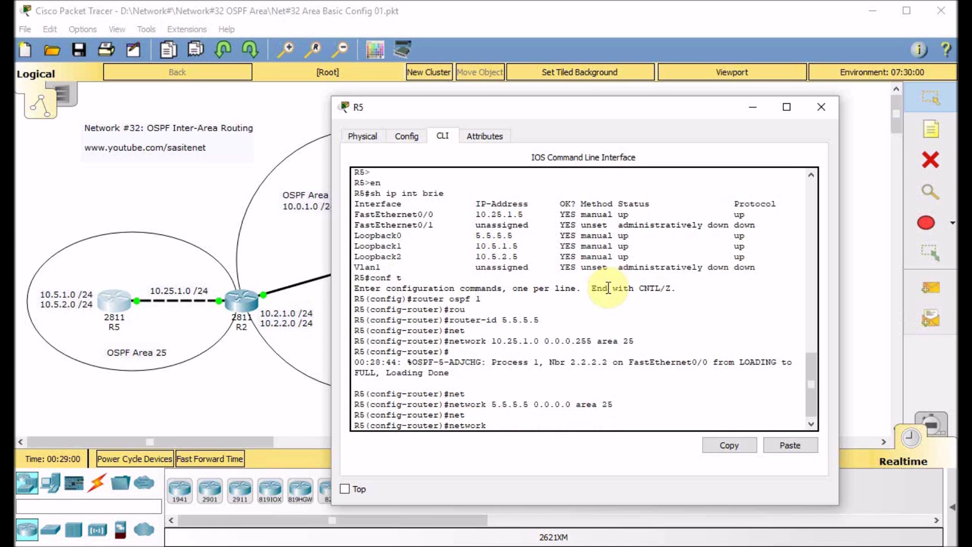
{"action": "type", "text": "10.5.1.0 0.0.0.255 area 25"}
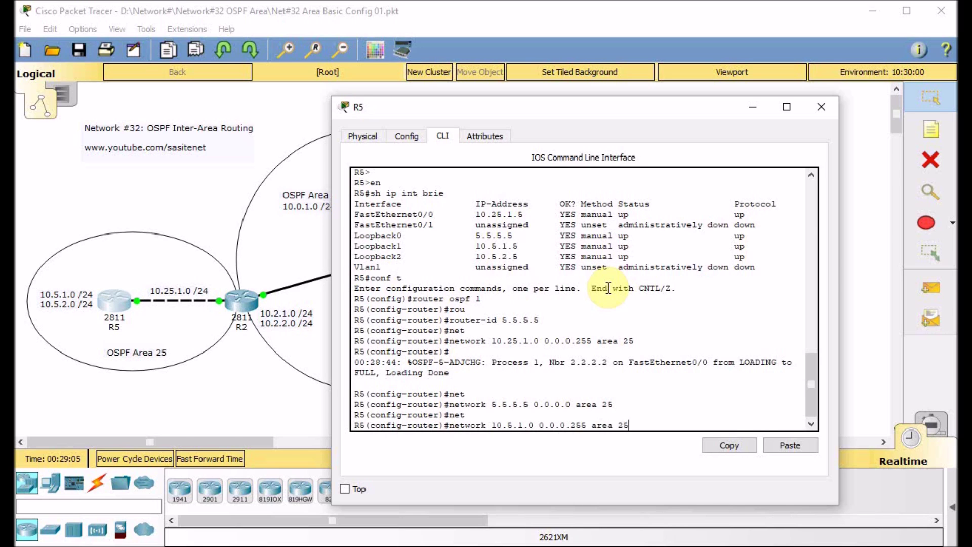
{"action": "key", "text": "Return"}
- Reuse the previous network command on R5 to advertise 10.5.2.0 0.0.0.255 in area 25
{"action": "key", "text": "Up"}
{"action": "key", "text": "Left"}
{"action": "key", "text": "Left"}
{"action": "key", "text": "Left"}
{"action": "key", "text": "Left"}
{"action": "key", "text": "Left"}
{"action": "key", "text": "Left"}
{"action": "key", "text": "Left"}
{"action": "key", "text": "Left"}
{"action": "key", "text": "Left"}
{"action": "key", "text": "Left"}
{"action": "key", "text": "Left"}
{"action": "key", "text": "Left"}
{"action": "key", "text": "Left"}
{"action": "key", "text": "Left"}
{"action": "key", "text": "Left"}
{"action": "key", "text": "Left"}
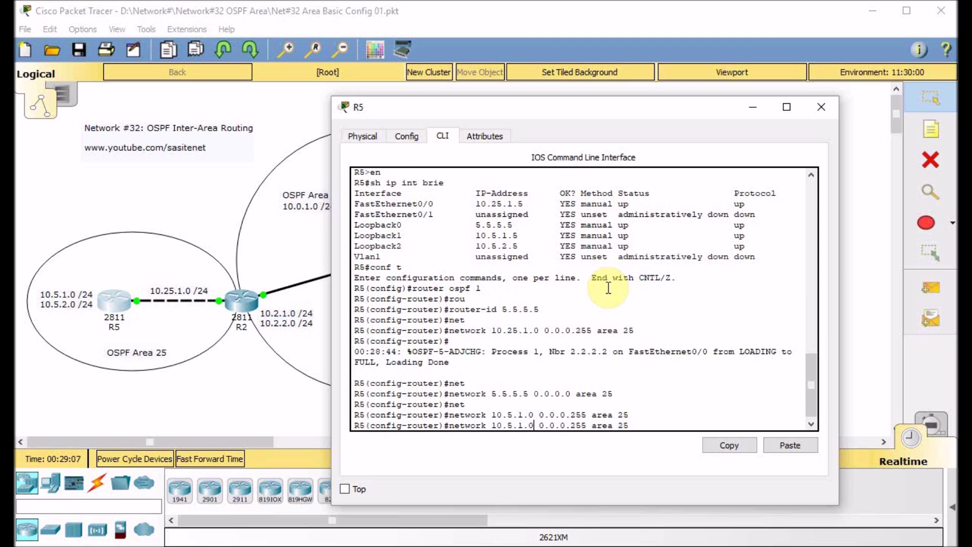
{"action": "key", "text": "BackSpace"}
{"action": "type", "text": "2"}
{"action": "key", "text": "Return"}
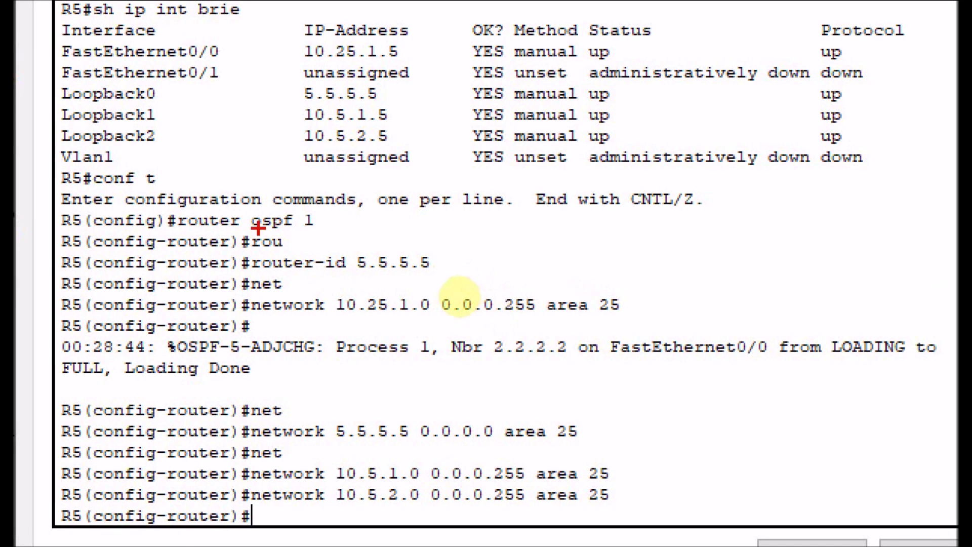
{"action": "left_click_drag", "start_coordinate": [252, 230], "coordinate": [270, 226]}
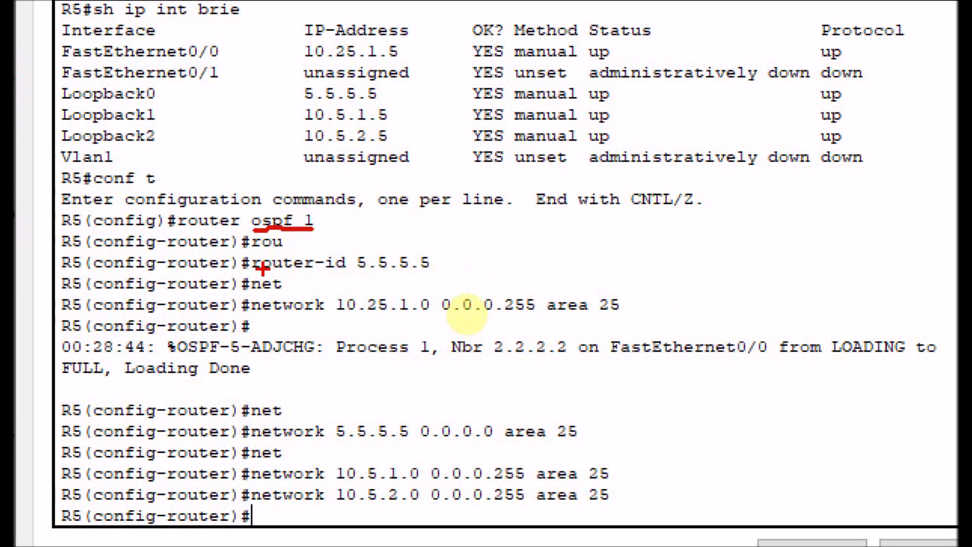
{"action": "left_click_drag", "start_coordinate": [253, 269], "coordinate": [453, 269]}
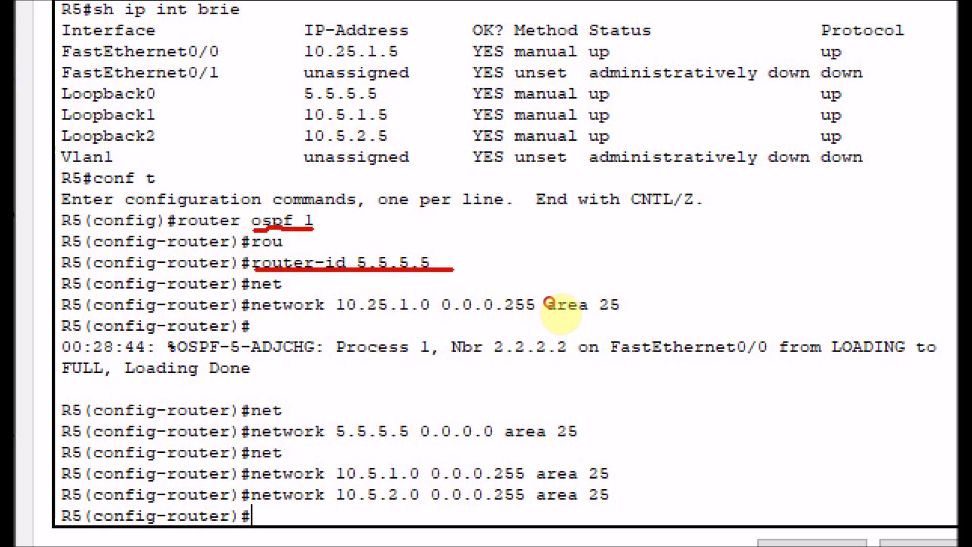
{"action": "mouse_move", "coordinate": [255, 317]}
{"action": "left_mouse_down"}
{"action": "mouse_move", "coordinate": [499, 314]}
{"action": "mouse_move", "coordinate": [645, 324]}
{"action": "left_mouse_up"}
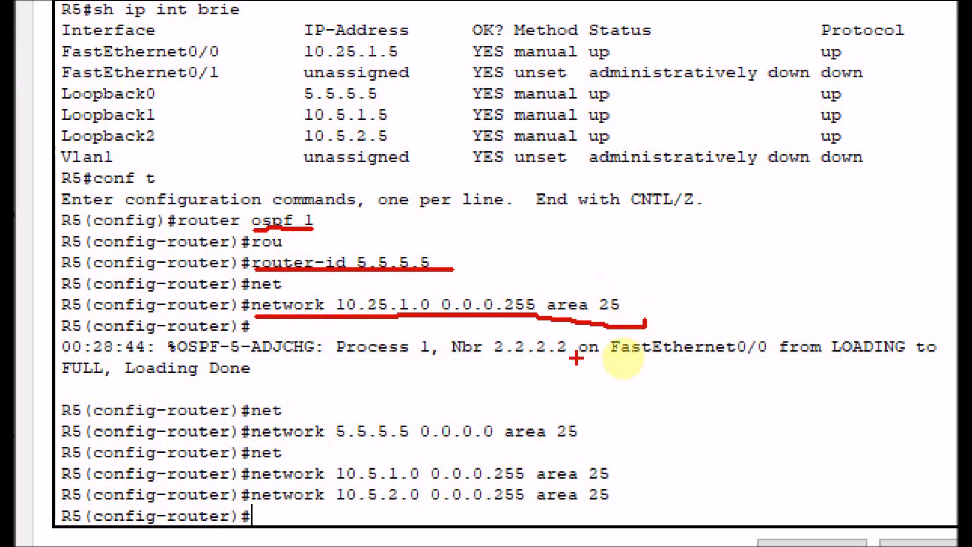
{"action": "left_click_drag", "start_coordinate": [268, 364], "coordinate": [316, 328]}
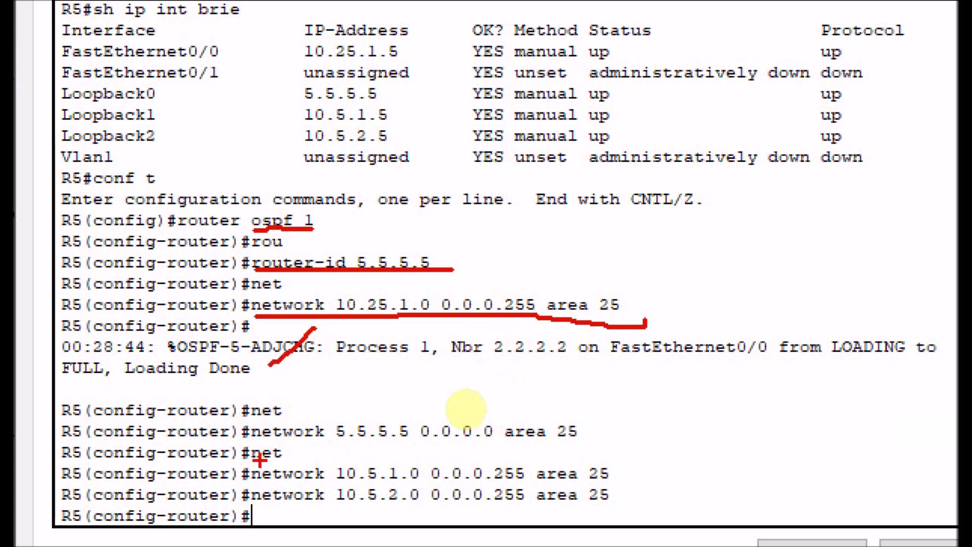
{"action": "left_click_drag", "start_coordinate": [335, 444], "coordinate": [424, 449]}
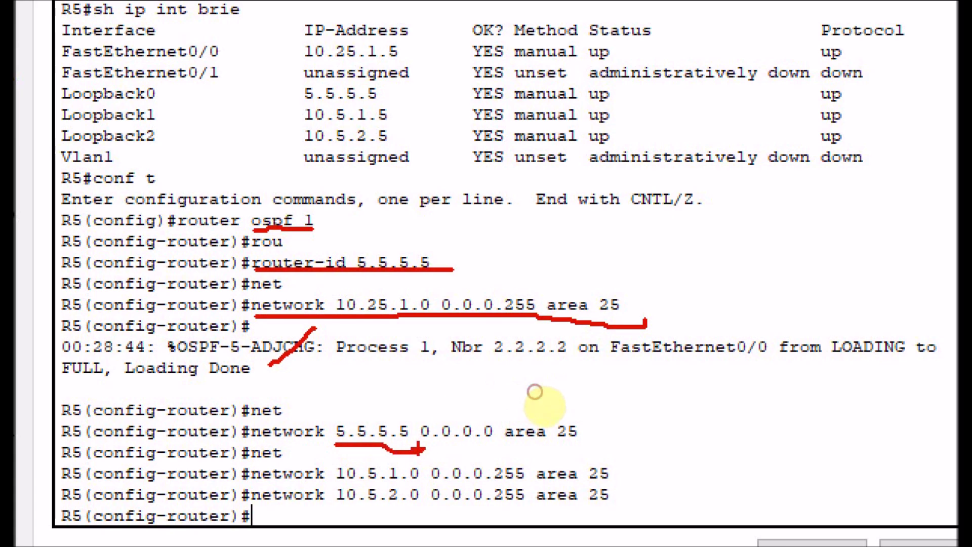
{"action": "left_click_drag", "start_coordinate": [623, 469], "coordinate": [624, 511]}
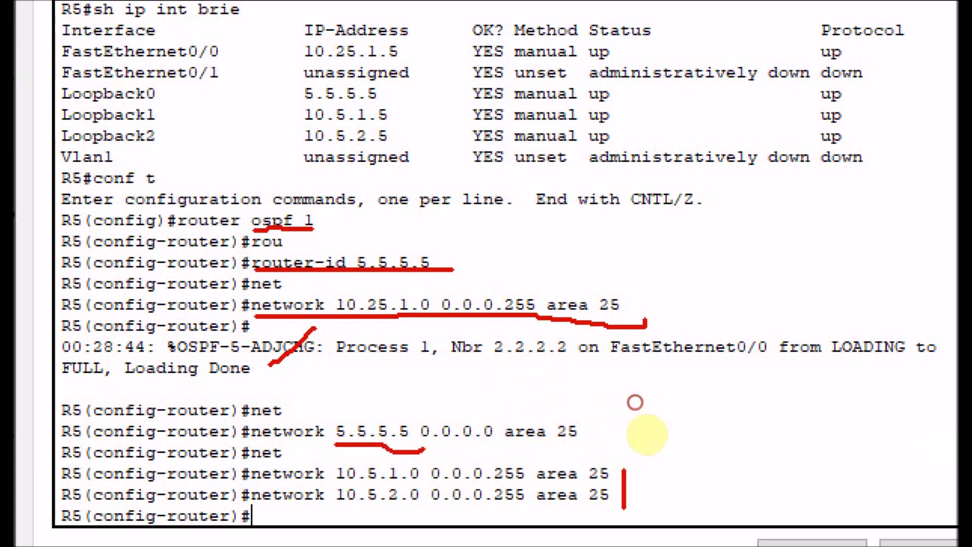
{"action": "left_click_drag", "start_coordinate": [587, 427], "coordinate": [621, 399]}
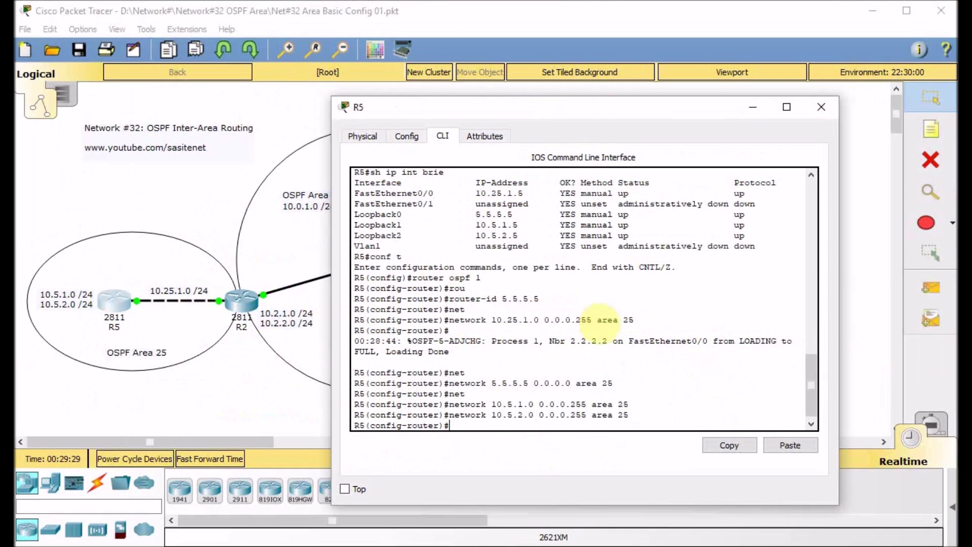
- Leave configuration mode on R5 and display its IP routing protocols to check the OSPF process and each network's area
{"action": "key", "text": "ctrl+z"}
{"action": "key", "text": "Return"}
{"action": "key", "text": "Return"}
{"action": "key", "text": "Return"}
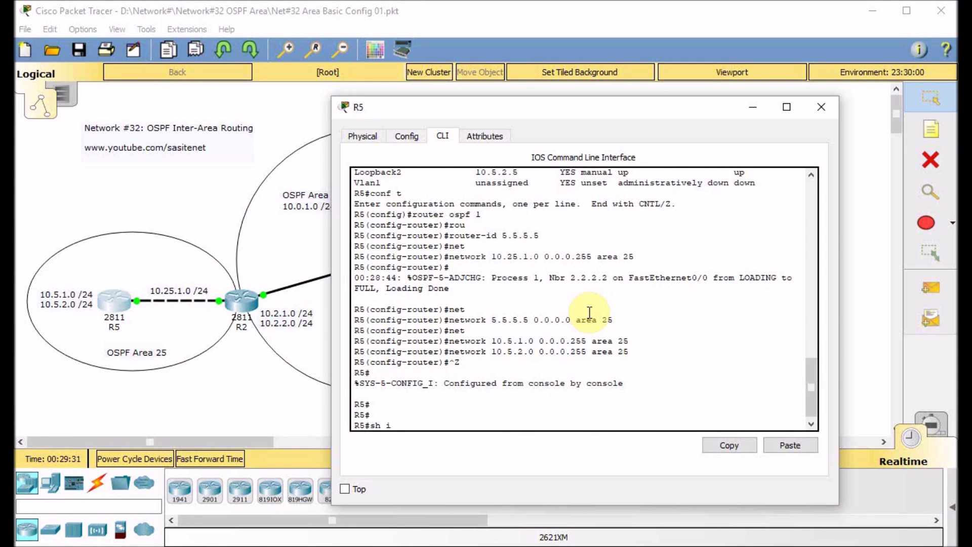
{"action": "type", "text": "sh ip proto"}
{"action": "key", "text": "Tab"}
{"action": "key", "text": "Return"}
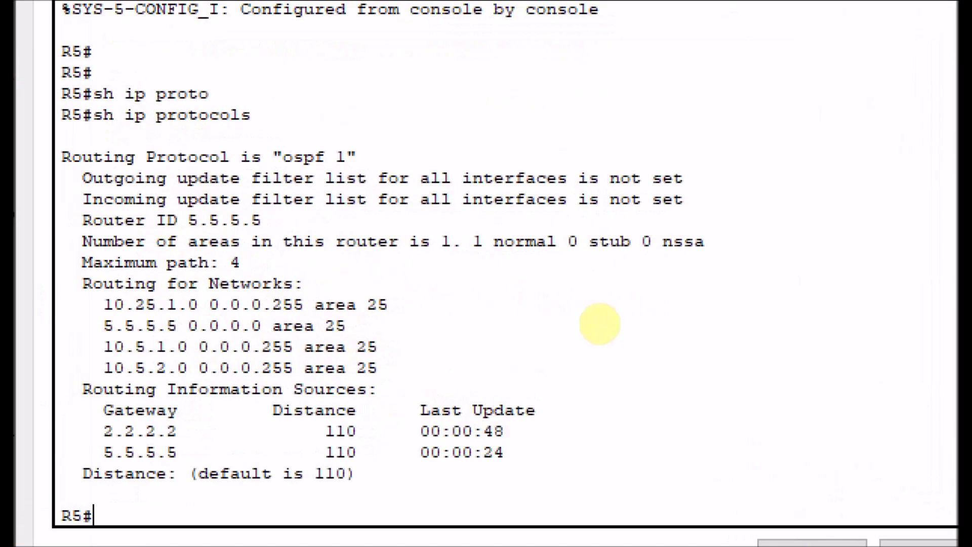
{"action": "left_click_drag", "start_coordinate": [283, 162], "coordinate": [350, 162]}
{"action": "left_click_drag", "start_coordinate": [399, 303], "coordinate": [392, 380]}
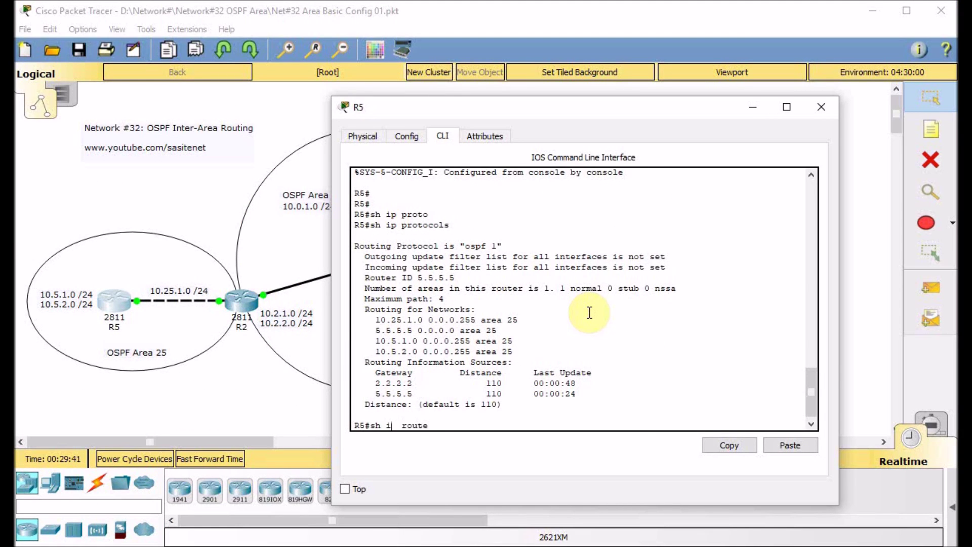
- Display R5's OSPF routes and check the inter-area routes learned from R1 and R2
{"action": "type", "text": "p route osp"}
{"action": "key", "text": "End"}
{"action": "type", "text": "f"}
{"action": "key", "text": "Return"}
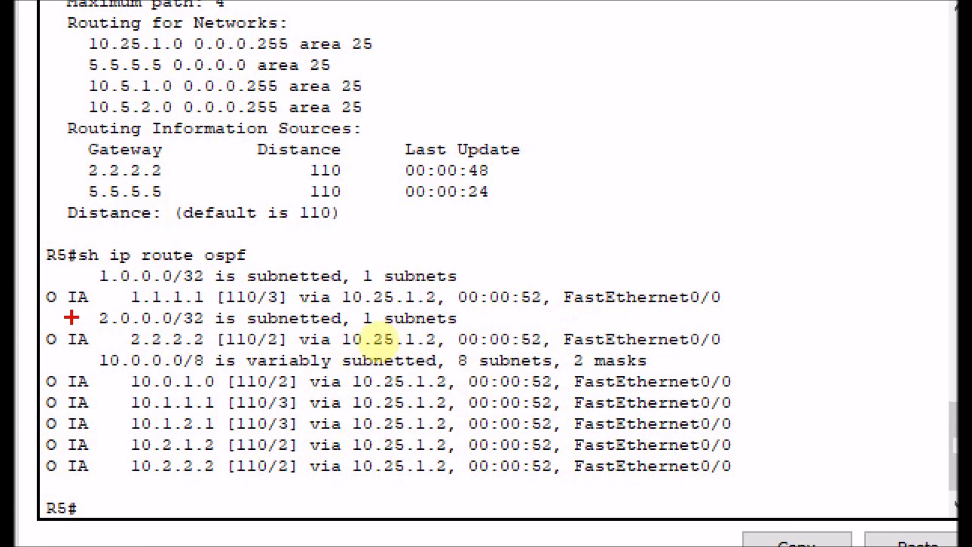
{"action": "left_click_drag", "start_coordinate": [42, 307], "coordinate": [65, 307]}
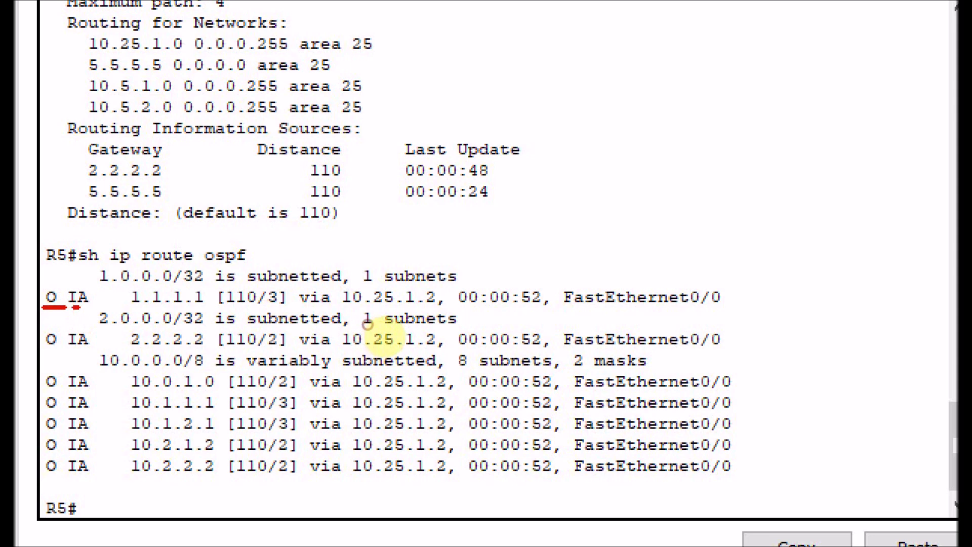
{"action": "left_click_drag", "start_coordinate": [130, 309], "coordinate": [206, 310]}
{"action": "left_click_drag", "start_coordinate": [126, 350], "coordinate": [207, 348]}
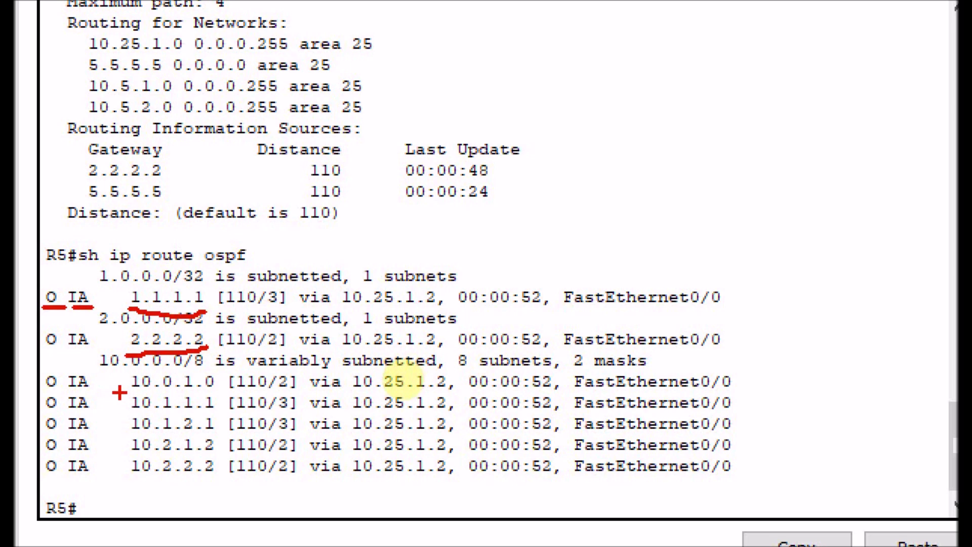
{"action": "left_click_drag", "start_coordinate": [122, 399], "coordinate": [124, 442]}
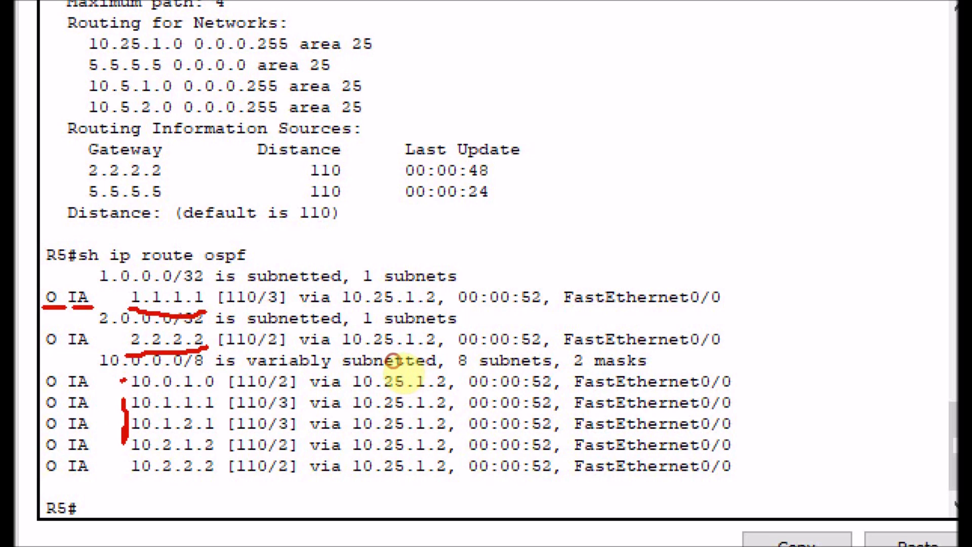
{"action": "left_click_drag", "start_coordinate": [129, 373], "coordinate": [129, 388]}
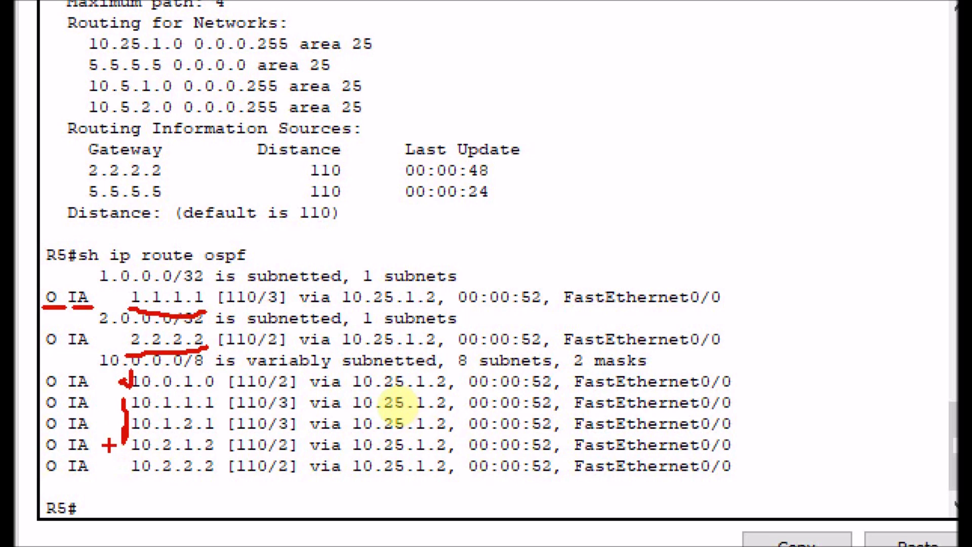
{"action": "left_click_drag", "start_coordinate": [106, 438], "coordinate": [109, 472]}
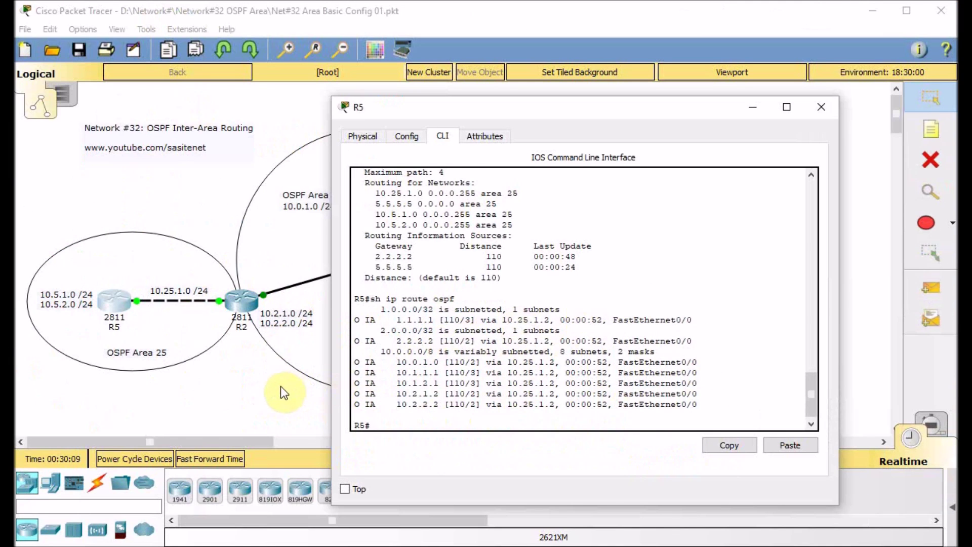
- Return to R1's command line from the topology and display its OSPF routes to compare intra-area and inter-area entries
{"action": "left_click", "coordinate": [280, 386]}
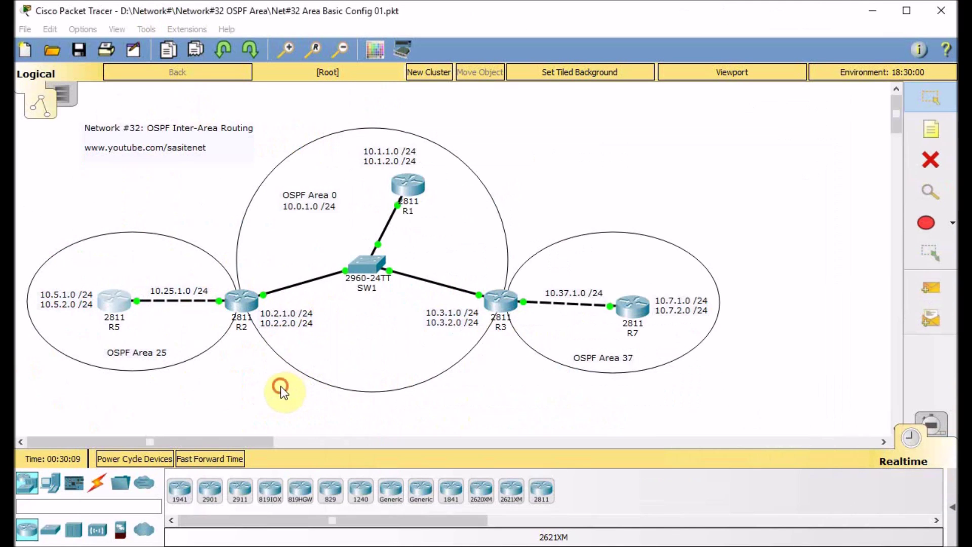
{"action": "left_click", "coordinate": [411, 185]}
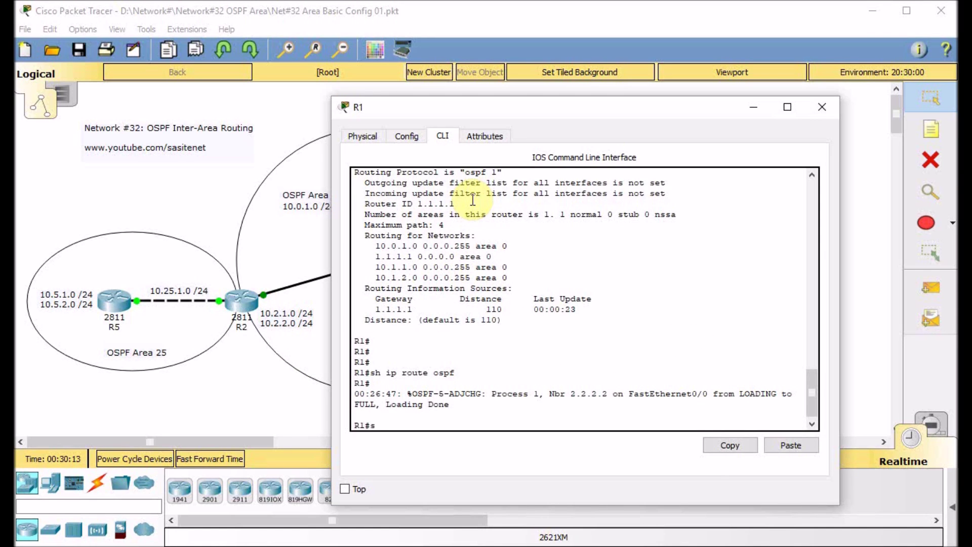
{"action": "type", "text": "sh ip route ospf"}
{"action": "key", "text": "Return"}
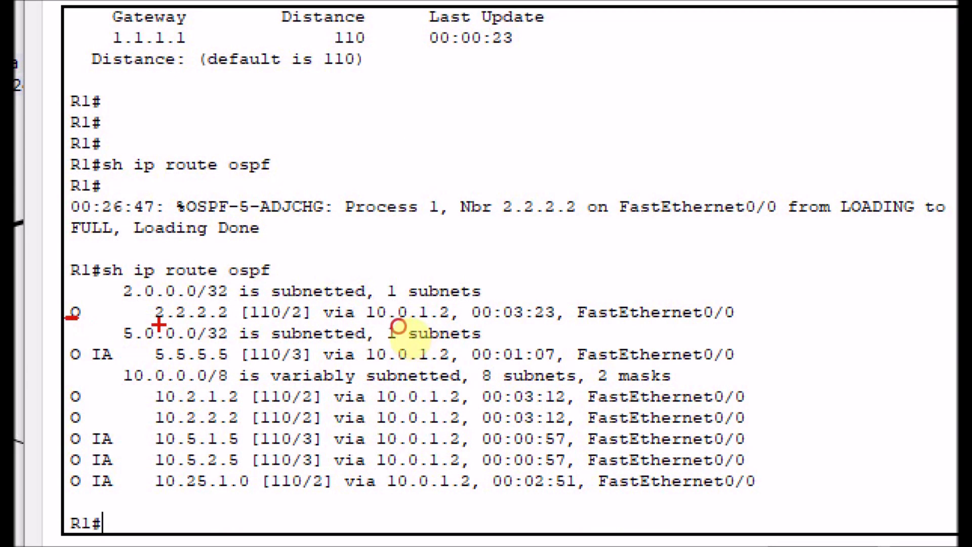
{"action": "left_click_drag", "start_coordinate": [158, 323], "coordinate": [226, 323]}
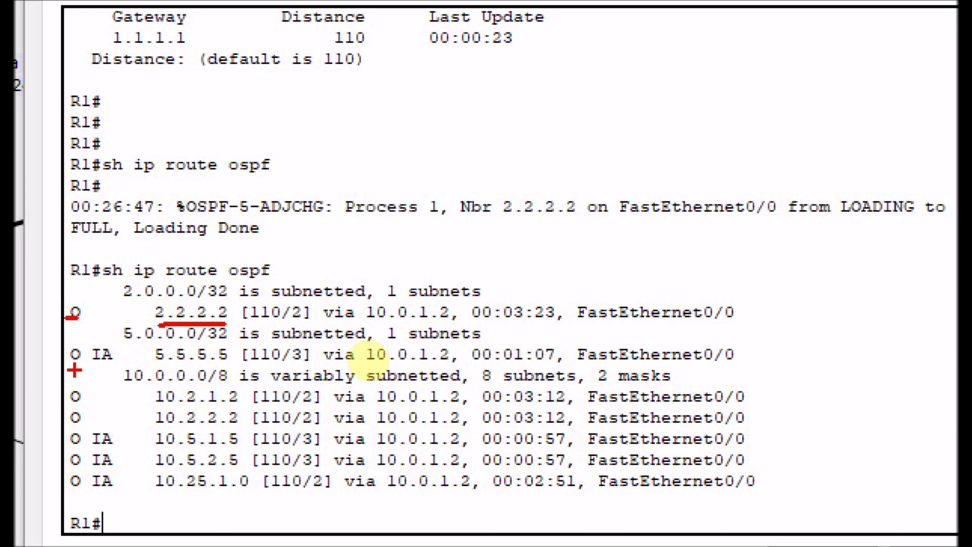
{"action": "left_click_drag", "start_coordinate": [71, 368], "coordinate": [242, 368]}
{"action": "left_click_drag", "start_coordinate": [146, 389], "coordinate": [148, 410]}
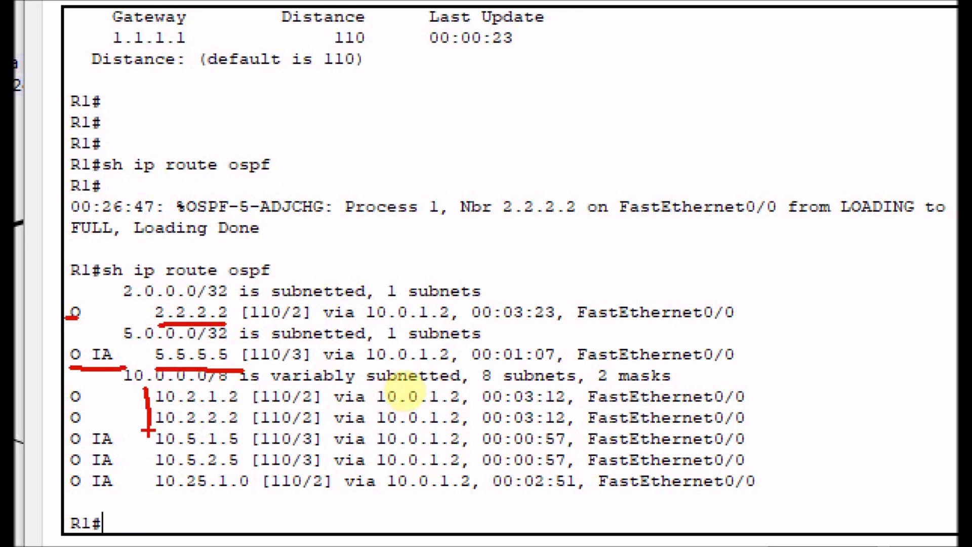
{"action": "mouse_move", "coordinate": [139, 434]}
{"action": "left_mouse_down"}
{"action": "mouse_move", "coordinate": [140, 470]}
{"action": "mouse_move", "coordinate": [191, 491]}
{"action": "left_mouse_up"}
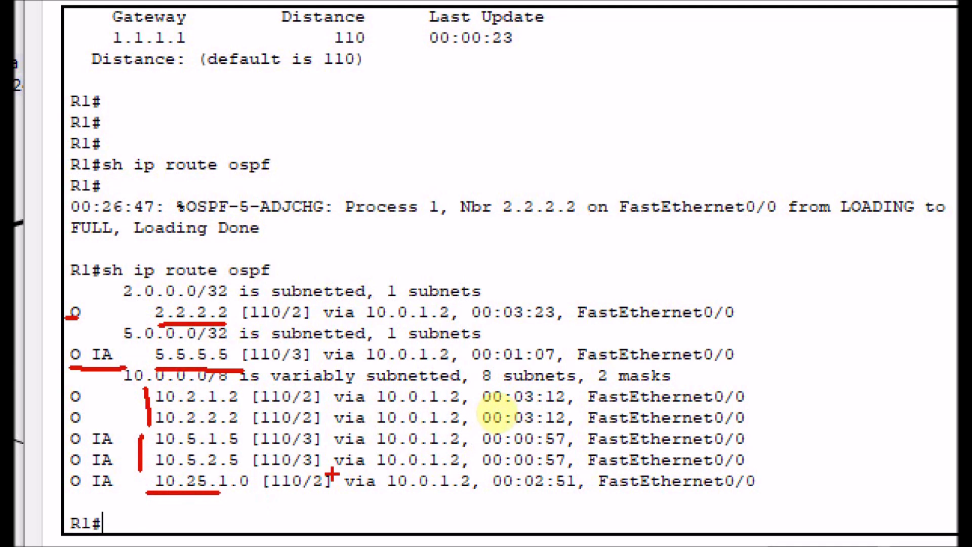
{"action": "key", "text": "Escape"}
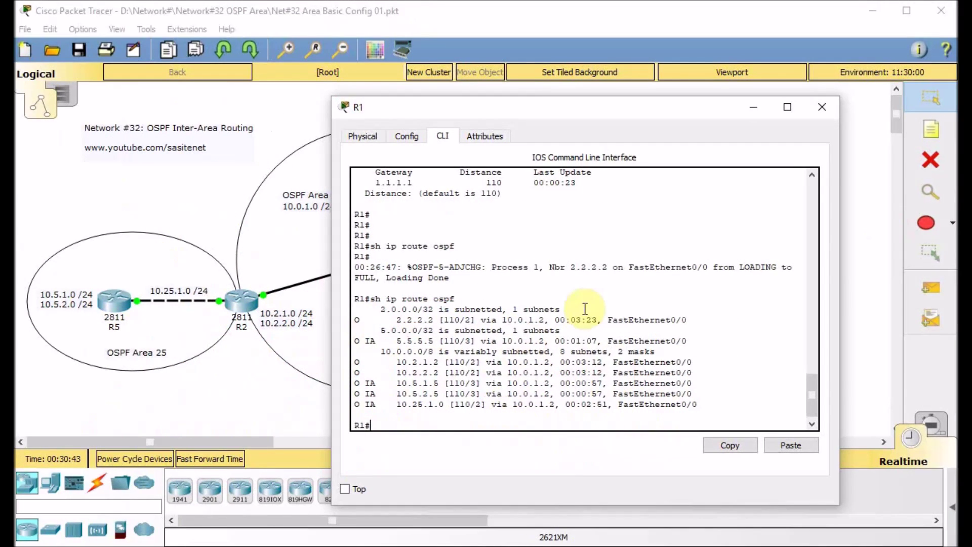
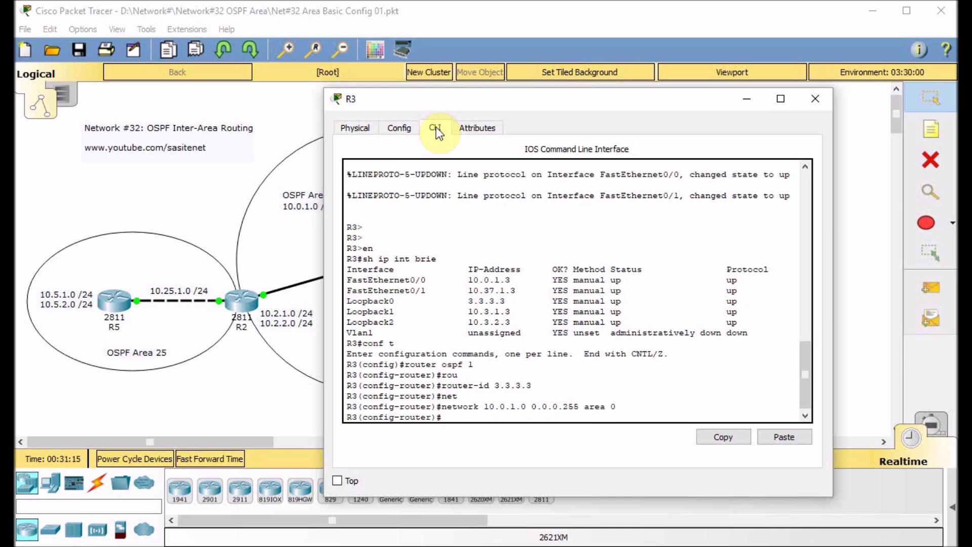
- Advertise R3's loopback 3.3.3.3 with wildcard mask 0.0.0.0 in OSPF area 0
{"action": "type", "text": "3.3.3.3 0.0.0.0 area 0"}
{"action": "key", "text": "Return"}
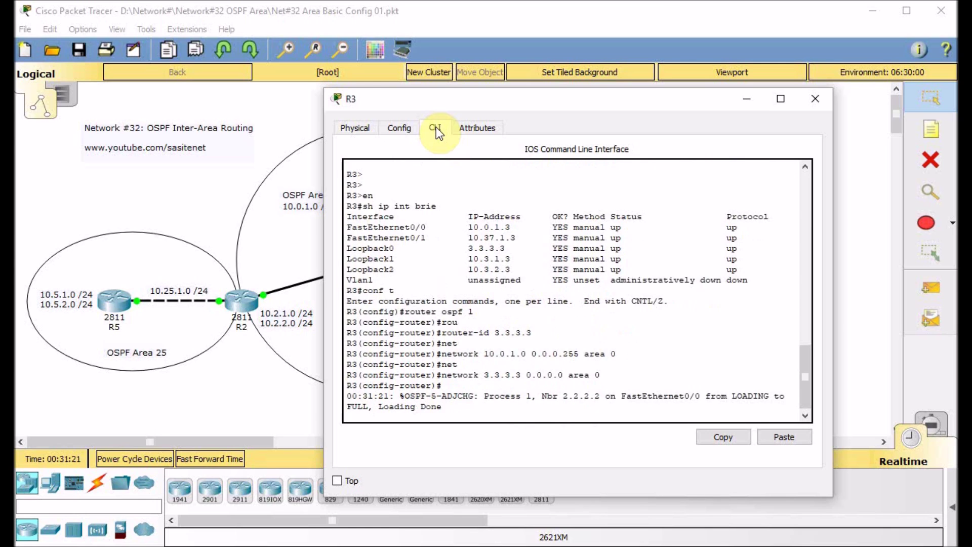
- Advertise network 10.3.1.0 with wildcard mask 0.0.0.255 in OSPF area 0 on R3
{"action": "key", "text": "Return"}
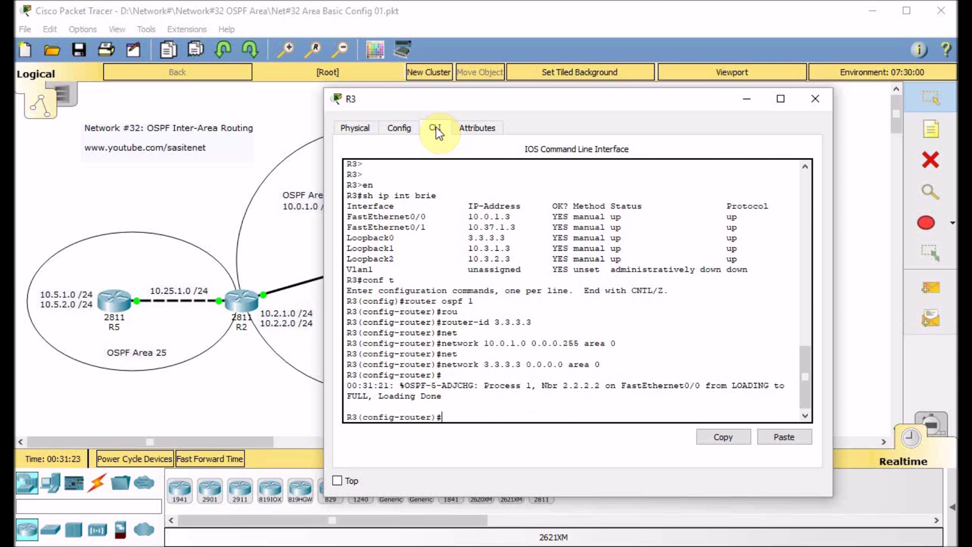
{"action": "type", "text": "net"}
{"action": "key", "text": "Tab"}
{"action": "type", "text": "10.3.1."}
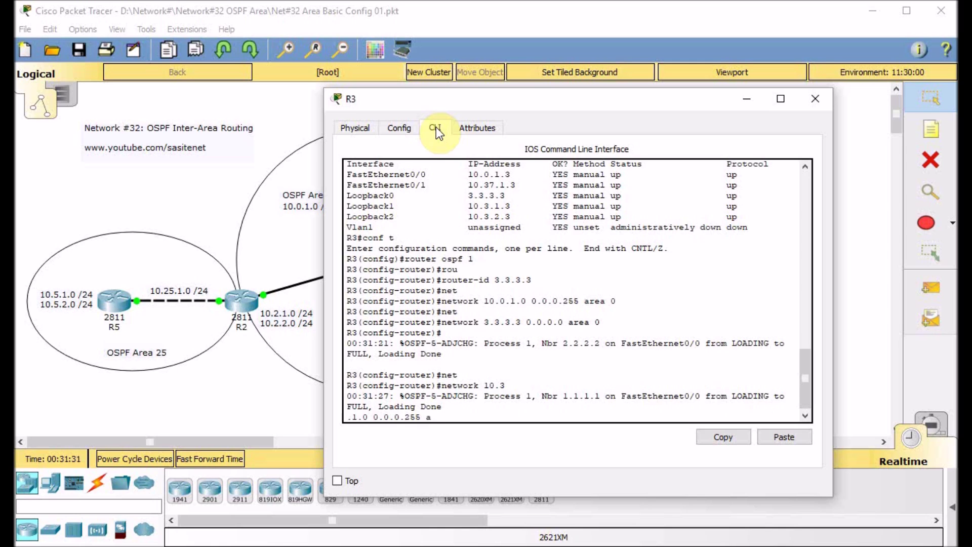
{"action": "type", "text": "0"}
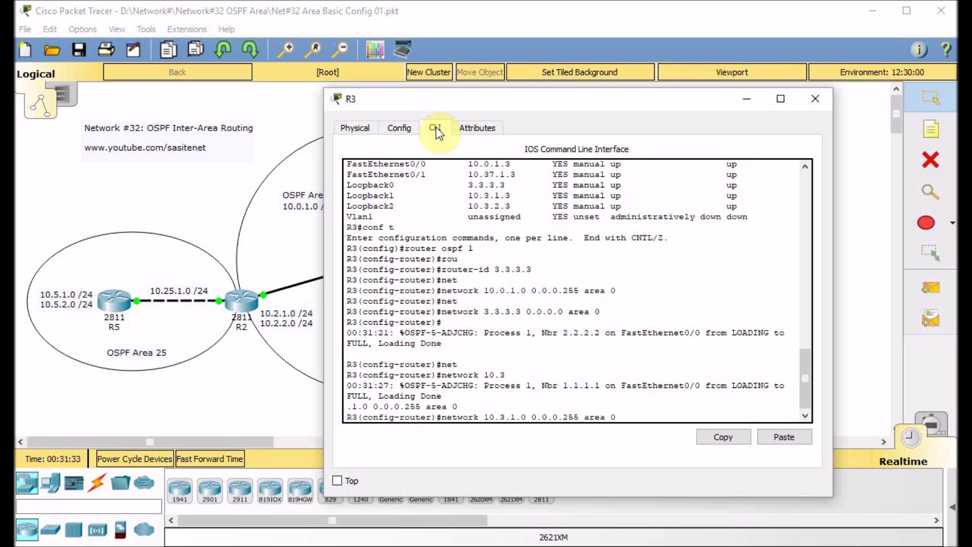
- Reuse the previous network statement on R3 to advertise 10.3.2.0 with wildcard mask 0.0.0.255 in OSPF area 0
{"action": "key", "text": "Left"}
{"action": "key", "text": "Left"}
{"action": "key", "text": "Left"}
{"action": "key", "text": "Left"}
{"action": "key", "text": "Left"}
{"action": "key", "text": "Left"}
{"action": "key", "text": "Left"}
{"action": "key", "text": "Left"}
{"action": "key", "text": "Left"}
{"action": "key", "text": "Left"}
{"action": "key", "text": "Left"}
{"action": "key", "text": "Left"}
{"action": "key", "text": "Left"}
{"action": "key", "text": "Left"}
{"action": "key", "text": "Left"}
{"action": "key", "text": "BackSpace"}
{"action": "type", "text": "2"}
{"action": "key", "text": "Return"}
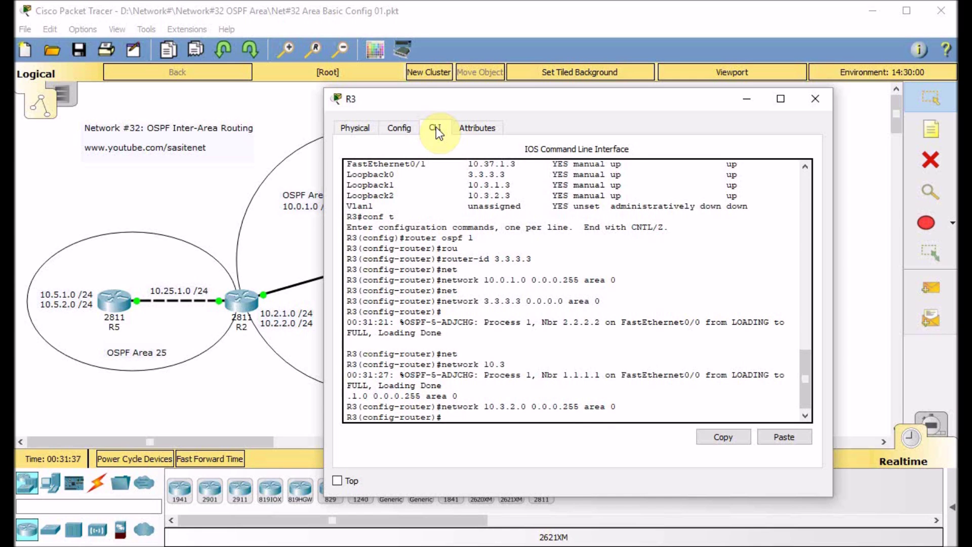
- Advertise network 10.37.1.0 with wildcard mask 0.0.0.255 in OSPF area 37 on R3
{"action": "type", "text": "network 10.37.1.0 0.0.0.255 are"}
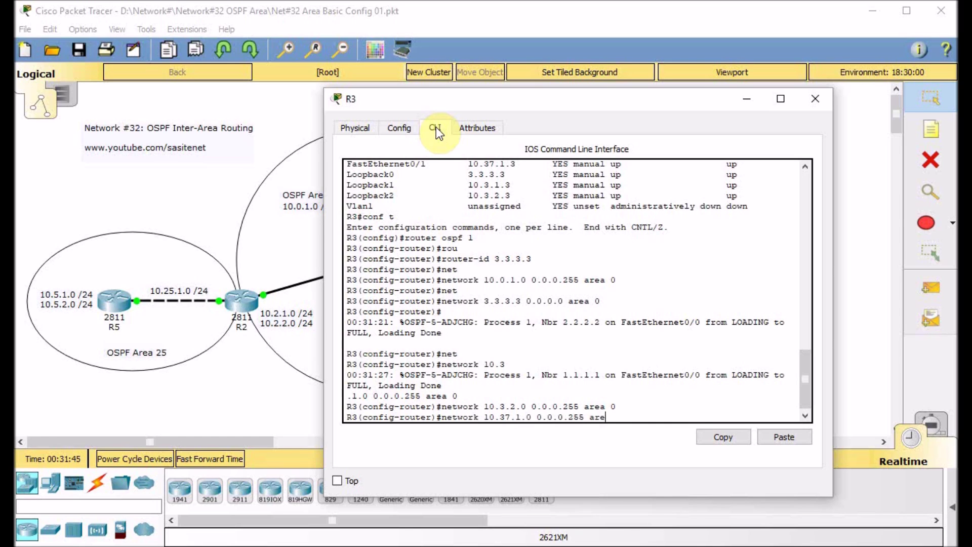
{"action": "type", "text": "a 37"}
{"action": "key", "text": "Return"}
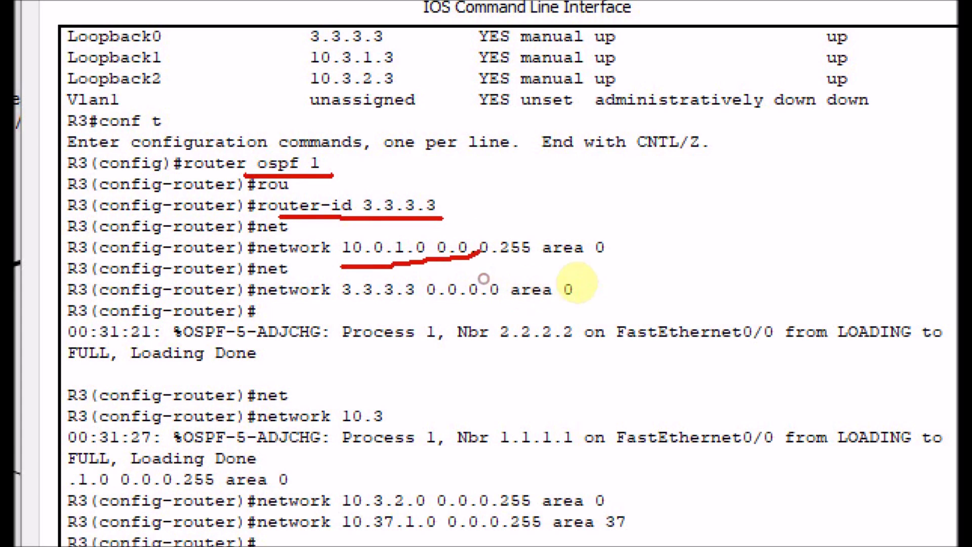
- Review the OSPF process, router ID and network statements entered on R3, including the area of each network
{"action": "left_click_drag", "start_coordinate": [330, 305], "coordinate": [591, 306]}
{"action": "mouse_move", "coordinate": [595, 259]}
{"action": "left_mouse_down"}
{"action": "mouse_move", "coordinate": [607, 229]}
{"action": "mouse_move", "coordinate": [625, 257]}
{"action": "left_mouse_up"}
{"action": "left_click_drag", "start_coordinate": [438, 413], "coordinate": [478, 388]}
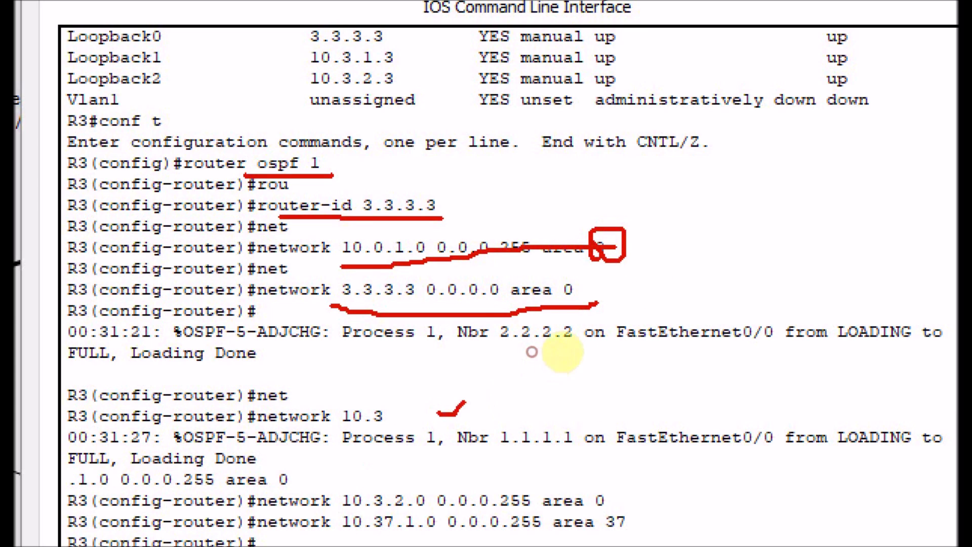
{"action": "left_click_drag", "start_coordinate": [527, 346], "coordinate": [555, 334]}
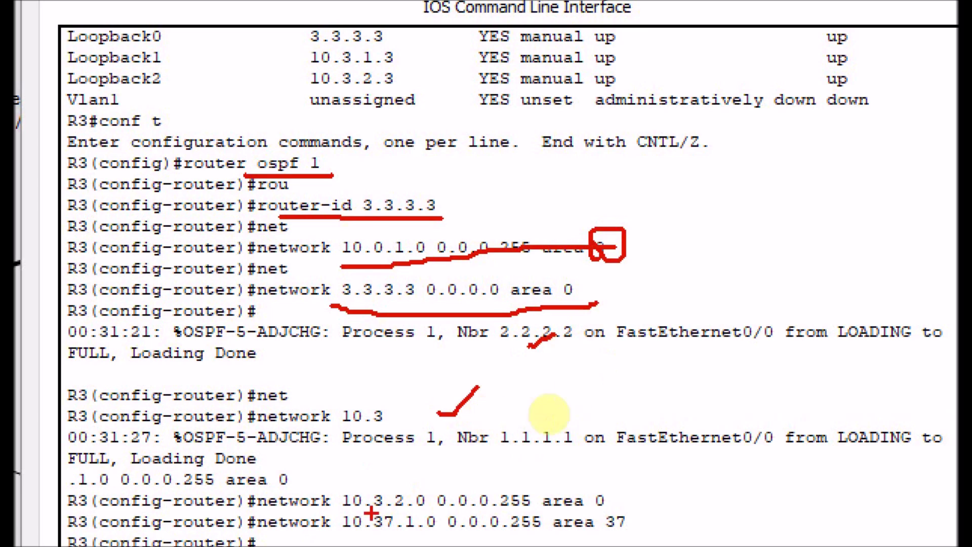
{"action": "left_click_drag", "start_coordinate": [619, 504], "coordinate": [626, 496]}
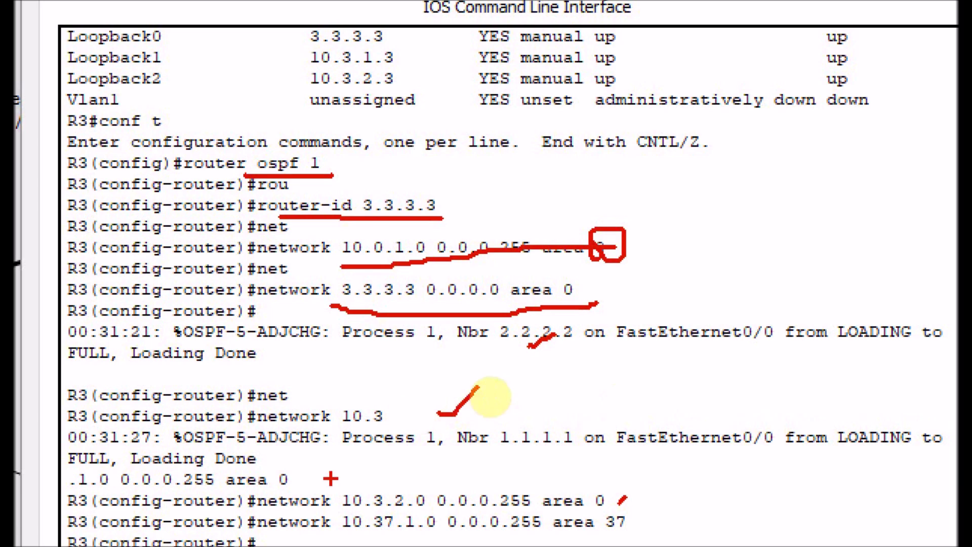
{"action": "left_click_drag", "start_coordinate": [298, 483], "coordinate": [313, 472]}
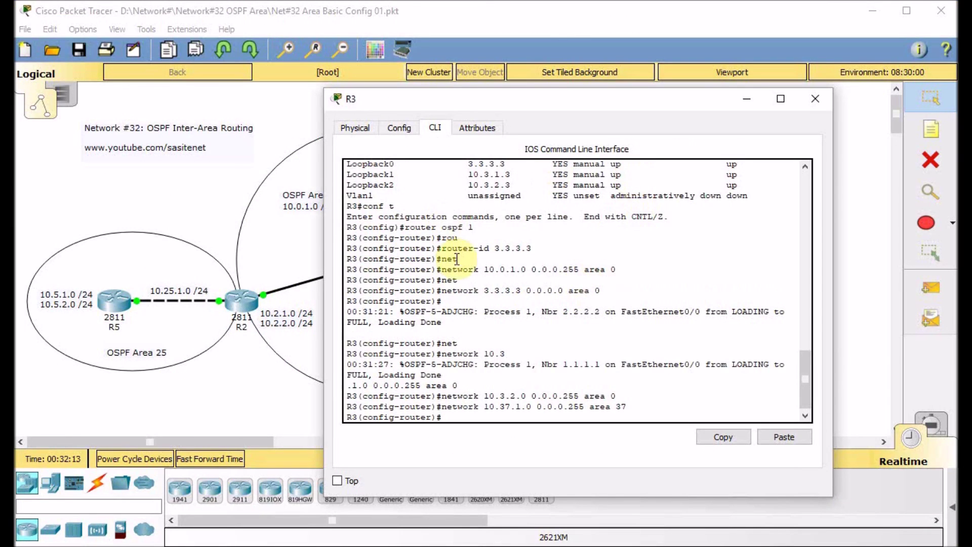
- Leave configuration mode on R3 and display its IP routing protocols to check each advertised network's area
{"action": "key", "text": "ctrl+z"}
{"action": "key", "text": "Return"}
{"action": "type", "text": "sh ip proto"}
{"action": "key", "text": "Tab"}
{"action": "key", "text": "Return"}
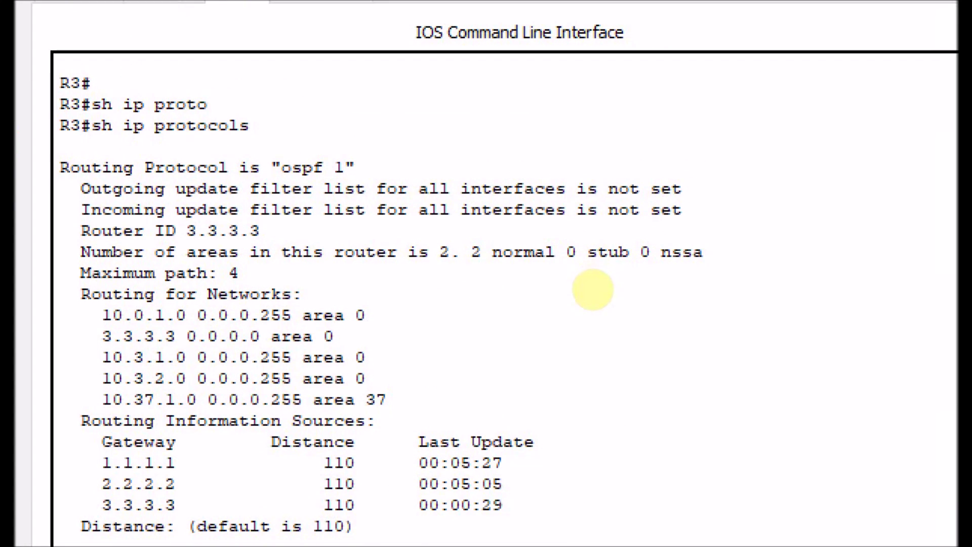
{"action": "left_click_drag", "start_coordinate": [390, 306], "coordinate": [387, 386]}
{"action": "left_click_drag", "start_coordinate": [313, 410], "coordinate": [414, 391]}
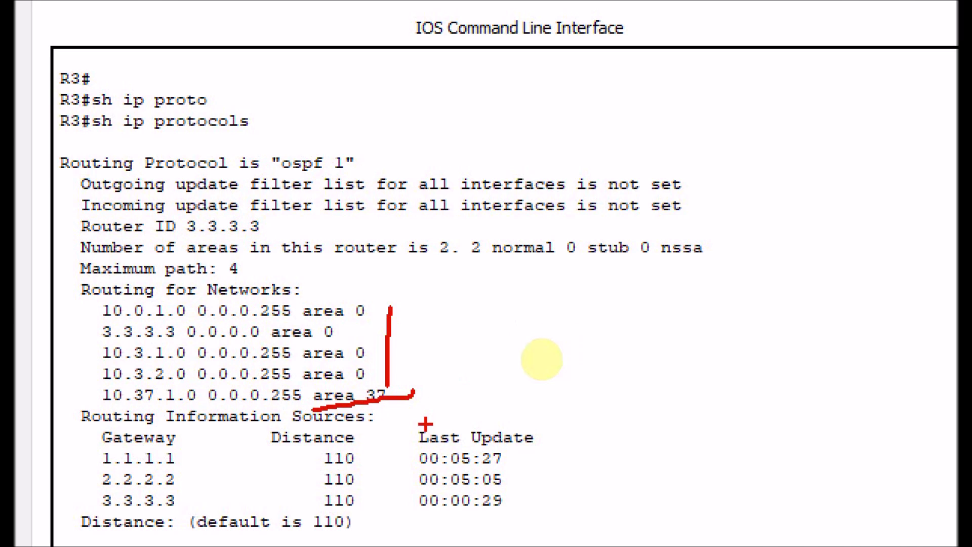
{"action": "key", "text": "Escape"}
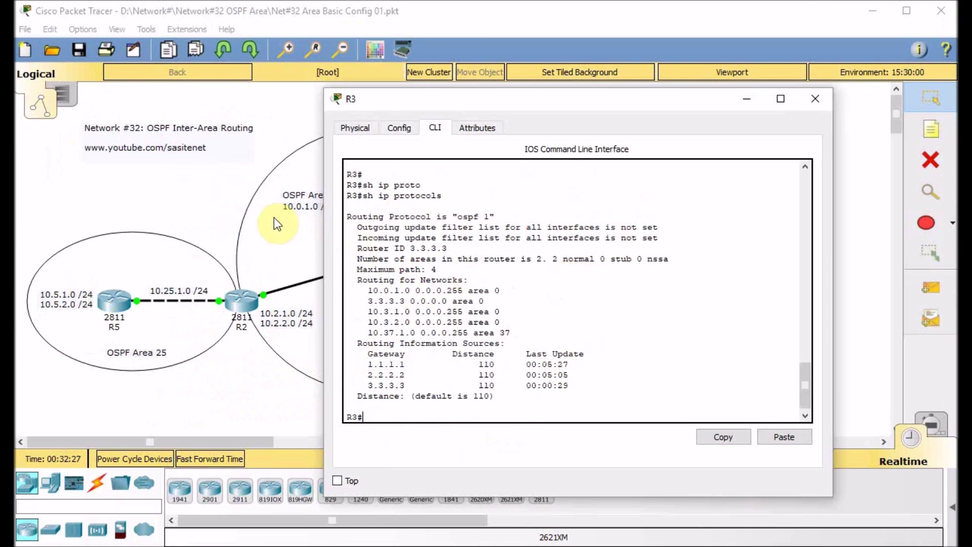
- Open R7's command line from the topology, enter privileged mode and display its brief IP interface summary
{"action": "left_click", "coordinate": [232, 210]}
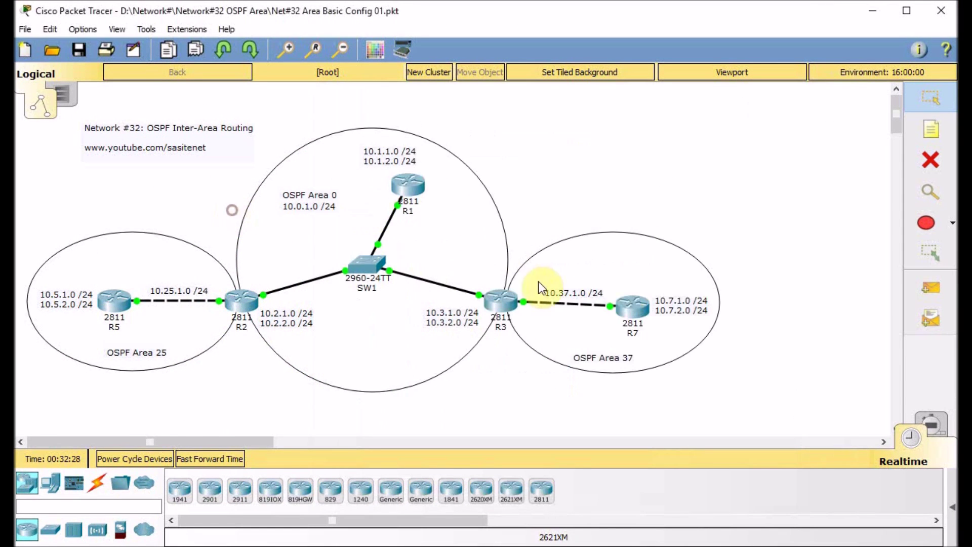
{"action": "left_click", "coordinate": [631, 303]}
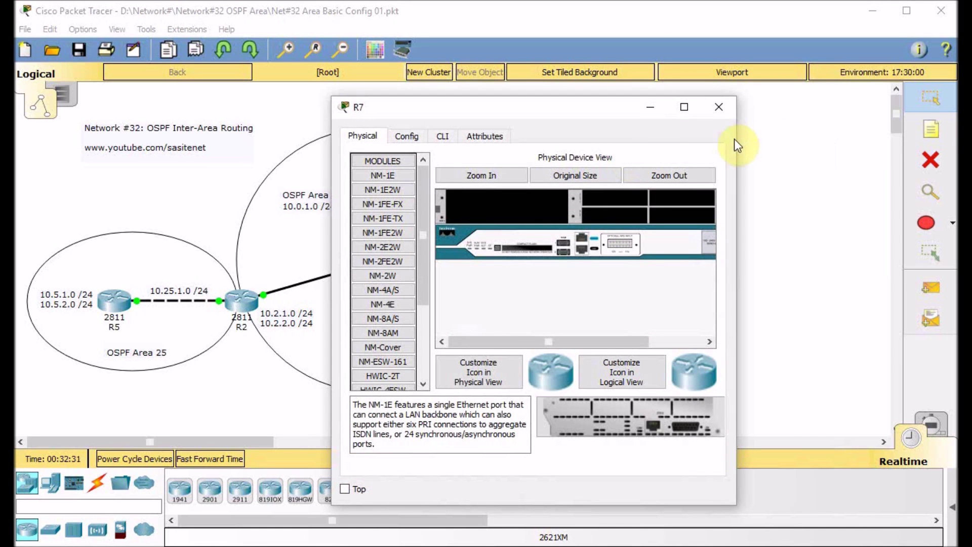
{"action": "left_click_drag", "start_coordinate": [740, 143], "coordinate": [892, 143]}
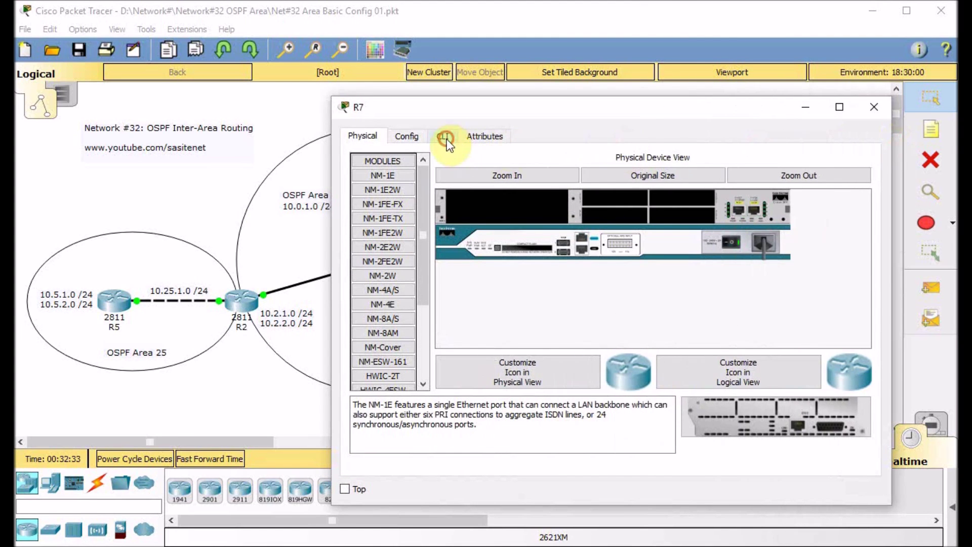
{"action": "left_click", "coordinate": [443, 136]}
{"action": "key", "text": "Return"}
{"action": "type", "text": "en"}
{"action": "key", "text": "Return"}
{"action": "key", "text": "Return"}
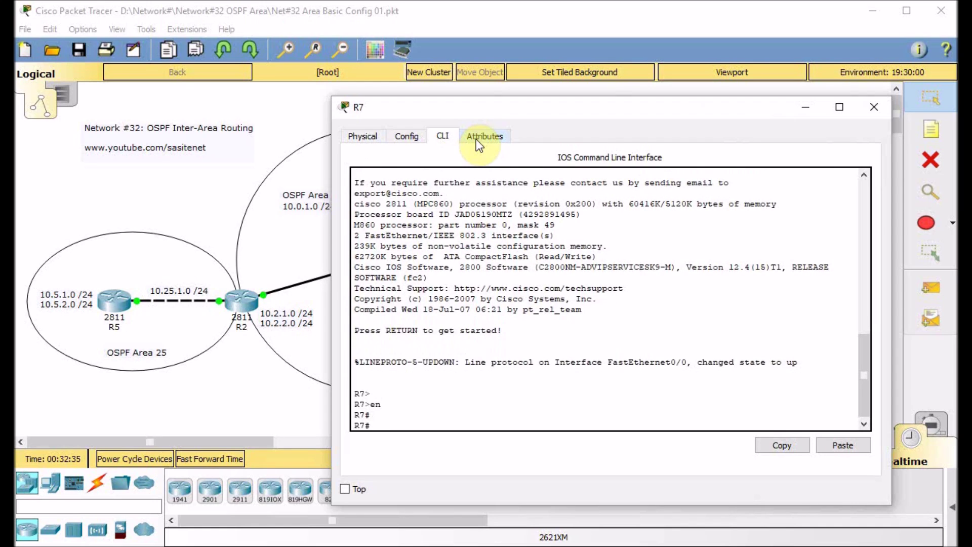
{"action": "type", "text": "sh ip int brie"}
{"action": "key", "text": "Return"}
- Enter global configuration mode on R7 and start OSPF process 1 with router ID 7.7.7.7
{"action": "type", "text": "conf t"}
{"action": "key", "text": "Return"}
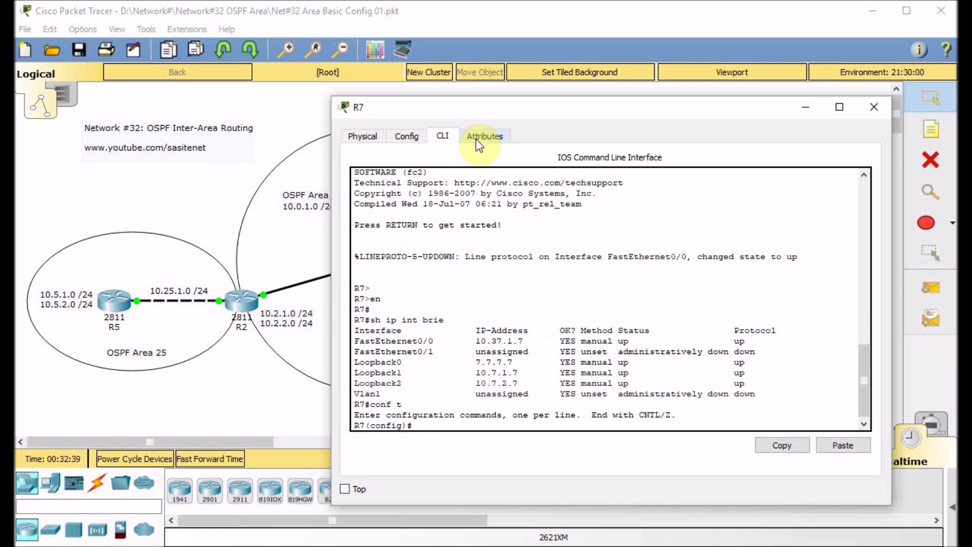
{"action": "type", "text": "router ospf 1"}
{"action": "key", "text": "Return"}
{"action": "type", "text": "rou"}
{"action": "key", "text": "Tab"}
{"action": "type", "text": "7.7.7.7"}
{"action": "key", "text": "Return"}
- Advertise network 10.37.1.0 with wildcard mask 0.0.0.255 in OSPF area 37 on R7
{"action": "type", "text": "net"}
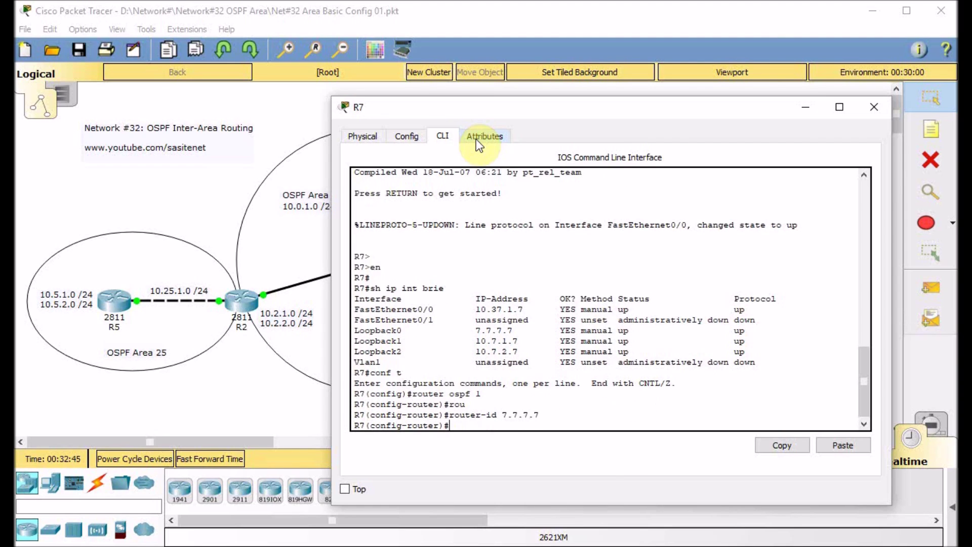
{"action": "key", "text": "Tab"}
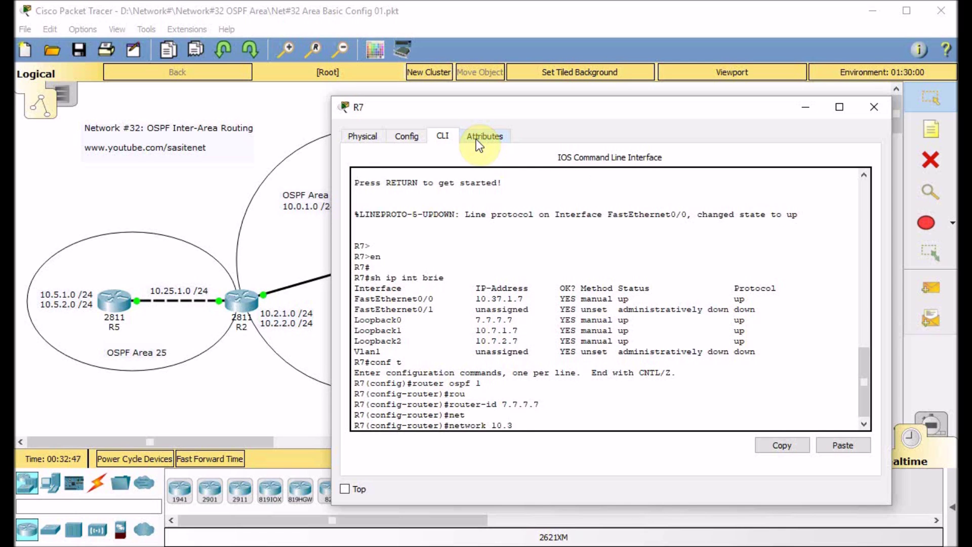
{"action": "type", "text": "10.37.1.0 0.0.0.255 area 37"}
{"action": "key", "text": "Return"}
- Advertise R7's loopback 7.7.7.7 with wildcard mask 0.0.0.0 in OSPF area 37
{"action": "type", "text": "net"}
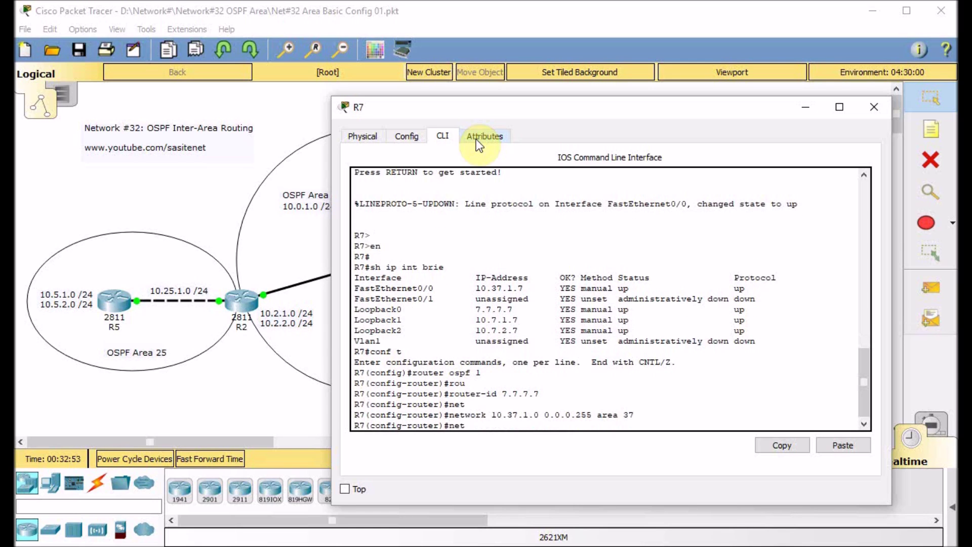
{"action": "key", "text": "Tab"}
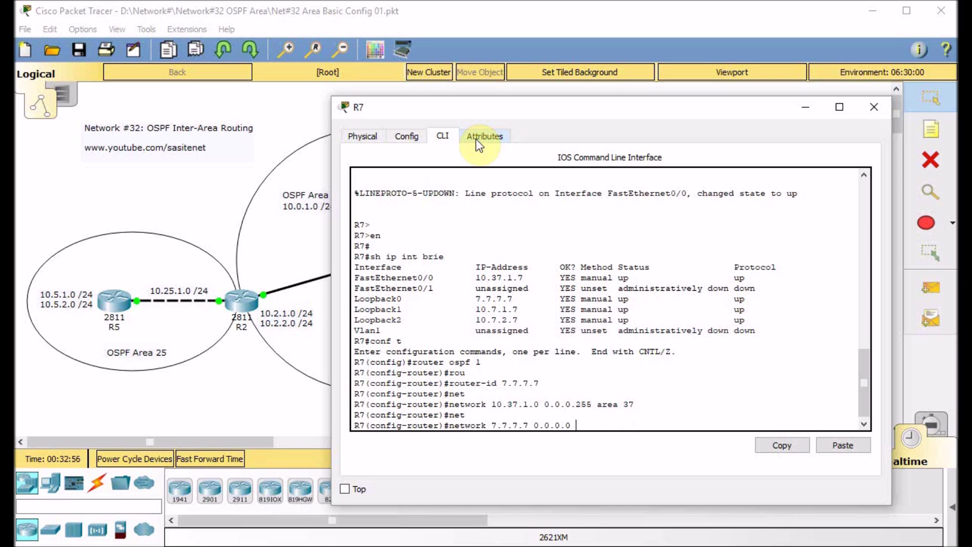
{"action": "type", "text": "7.7.7.7 0.0.0.0 area 37"}
{"action": "key", "text": "Return"}
{"action": "key", "text": "Return"}
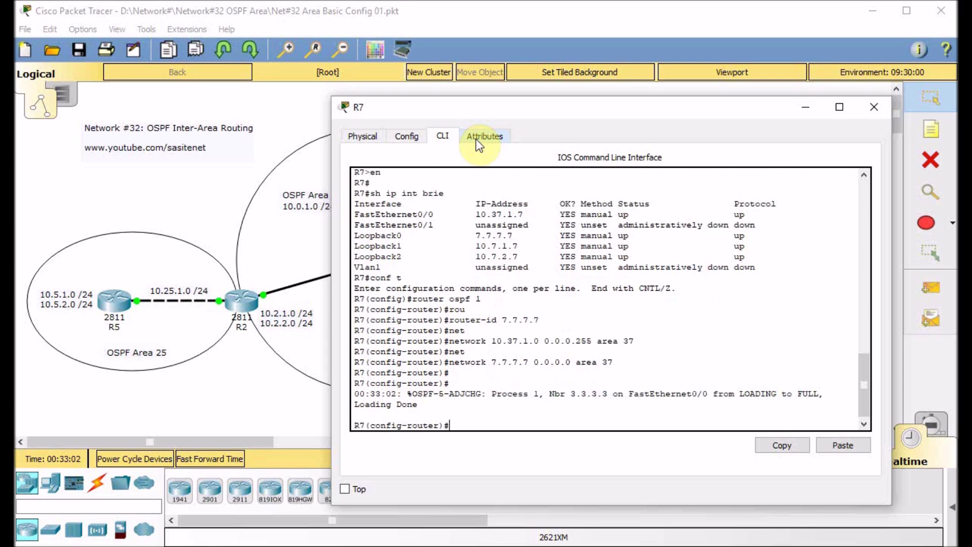
- Advertise network 10.7.1.0 with wildcard mask 0.0.0.255 in OSPF area 37 on R7
{"action": "type", "text": "net"}
{"action": "key", "text": "Tab"}
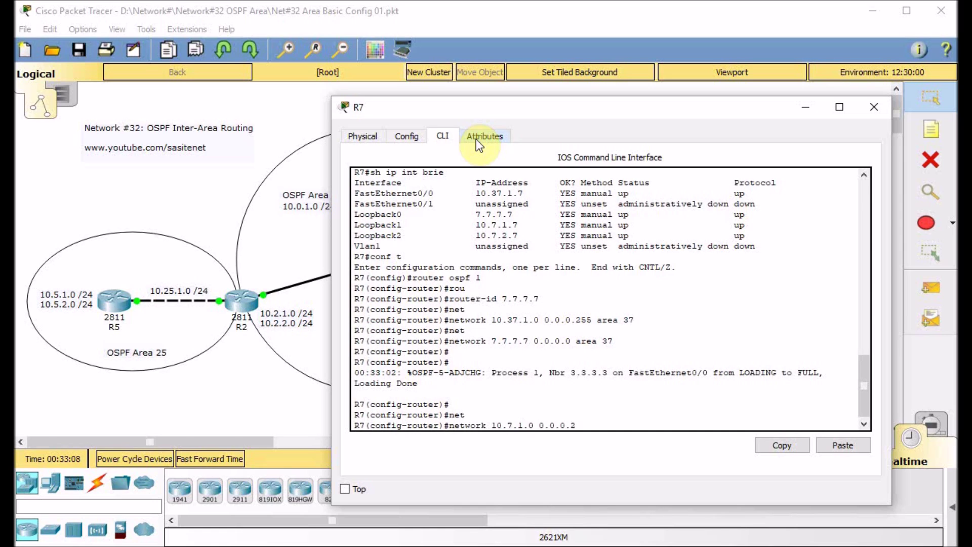
{"action": "type", "text": "37"}
{"action": "key", "text": "Return"}
- Reuse the last statement to advertise 10.7.2.0 with wildcard mask 0.0.0.255 in area 37 on R7, and leave configuration mode
{"action": "key", "text": "Up"}
{"action": "key", "text": "BackSpace"}
{"action": "type", "text": "2"}
{"action": "key", "text": "Return"}
{"action": "key", "text": "ctrl+z"}
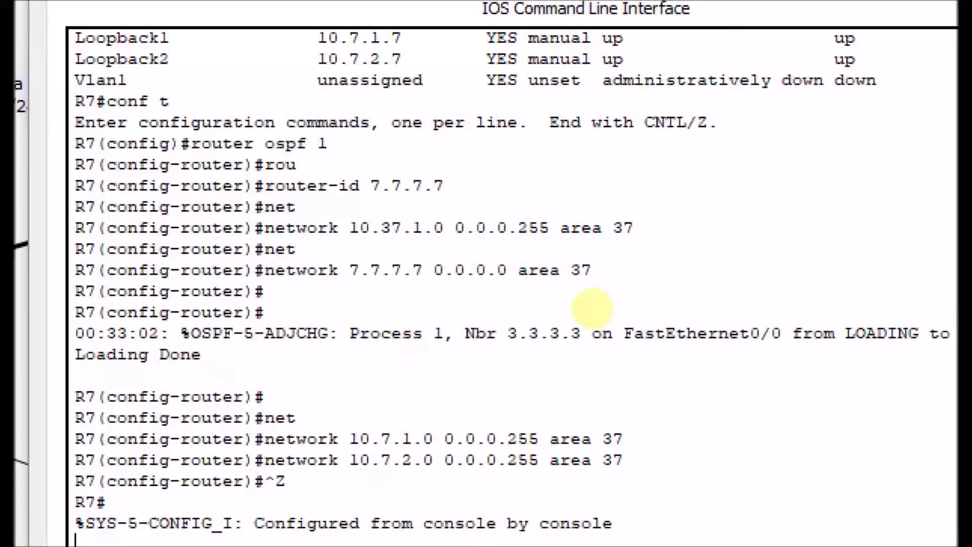
- Review R7's OSPF process, router ID and the area 37 network statements just entered
{"action": "left_click_drag", "start_coordinate": [268, 157], "coordinate": [348, 136]}
{"action": "left_click_drag", "start_coordinate": [250, 181], "coordinate": [441, 172]}
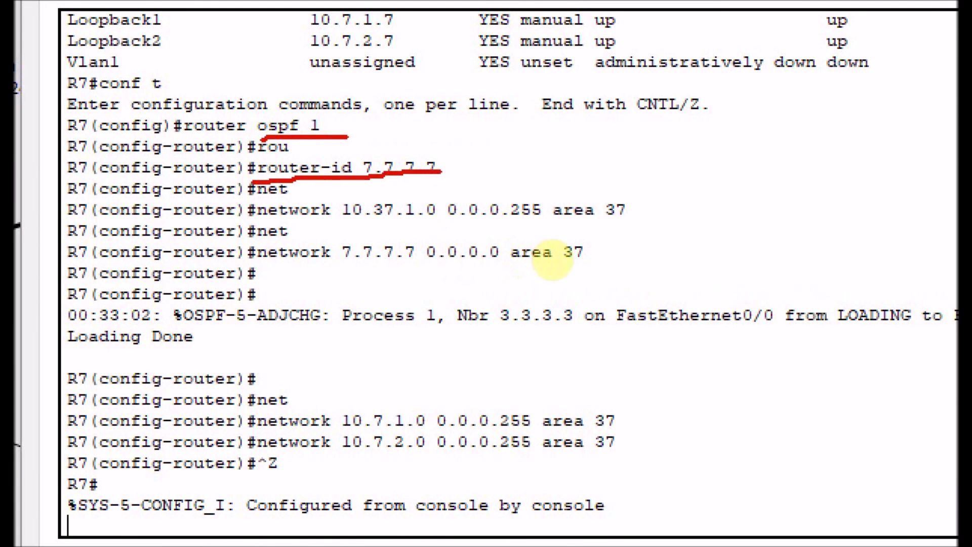
{"action": "left_click_drag", "start_coordinate": [634, 208], "coordinate": [591, 262]}
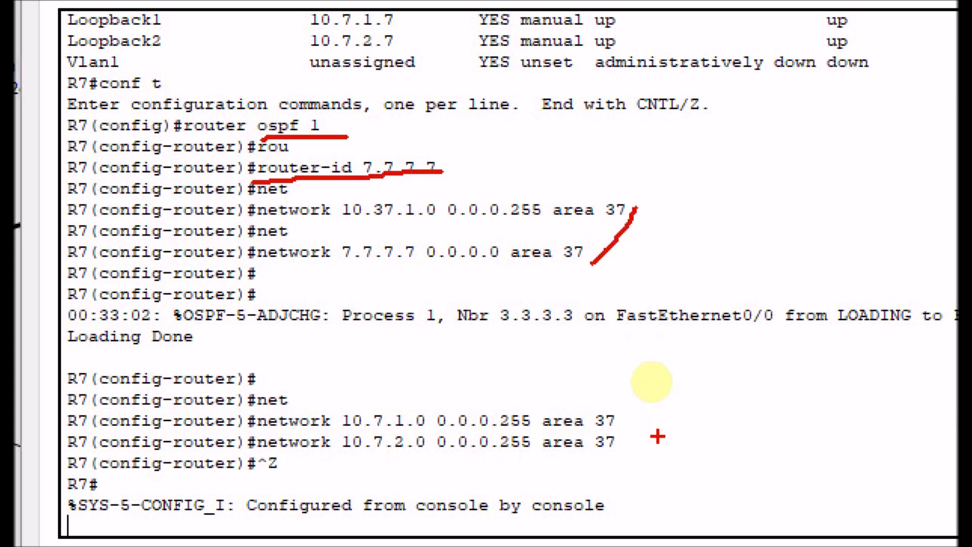
{"action": "left_click_drag", "start_coordinate": [631, 414], "coordinate": [631, 462]}
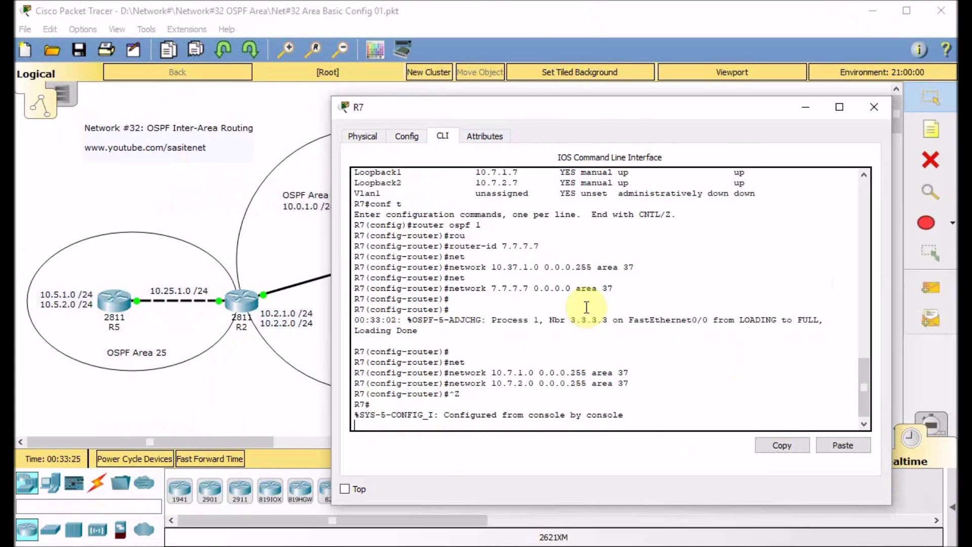
- Display R7's IP routing protocols and check the OSPF process and the area of each advertised network
{"action": "key", "text": "Return"}
{"action": "key", "text": "Return"}
{"action": "type", "text": "s"}
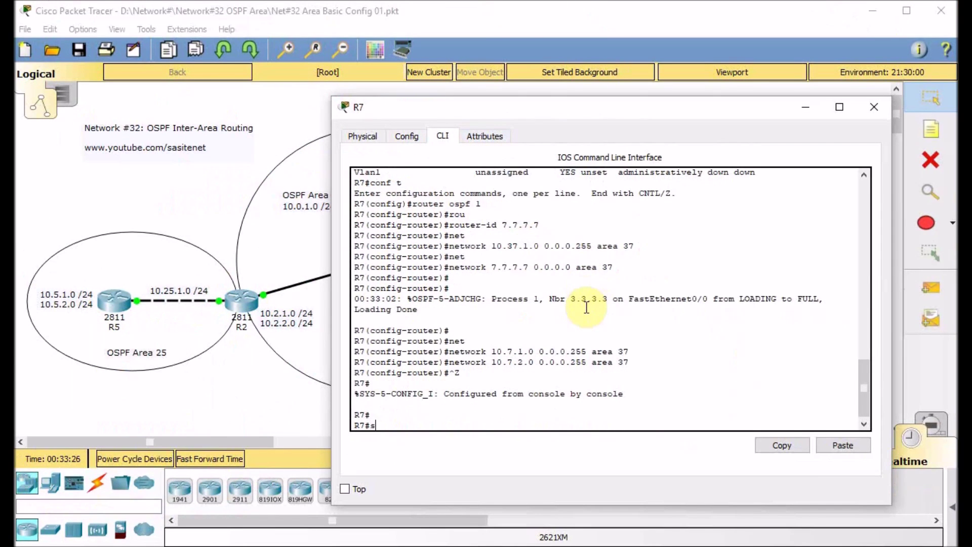
{"action": "type", "text": "h ip proto"}
{"action": "key", "text": "Tab"}
{"action": "key", "text": "Return"}
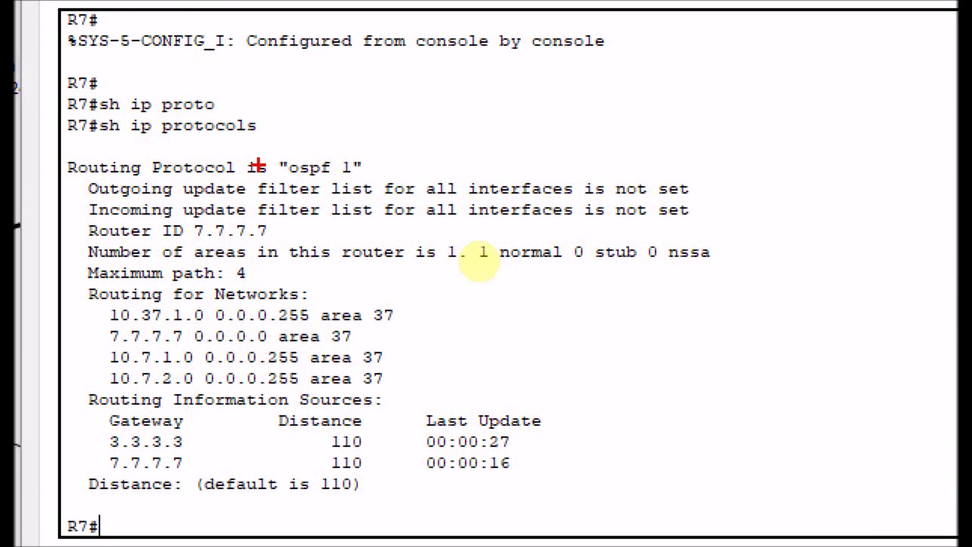
{"action": "left_click_drag", "start_coordinate": [285, 178], "coordinate": [372, 180]}
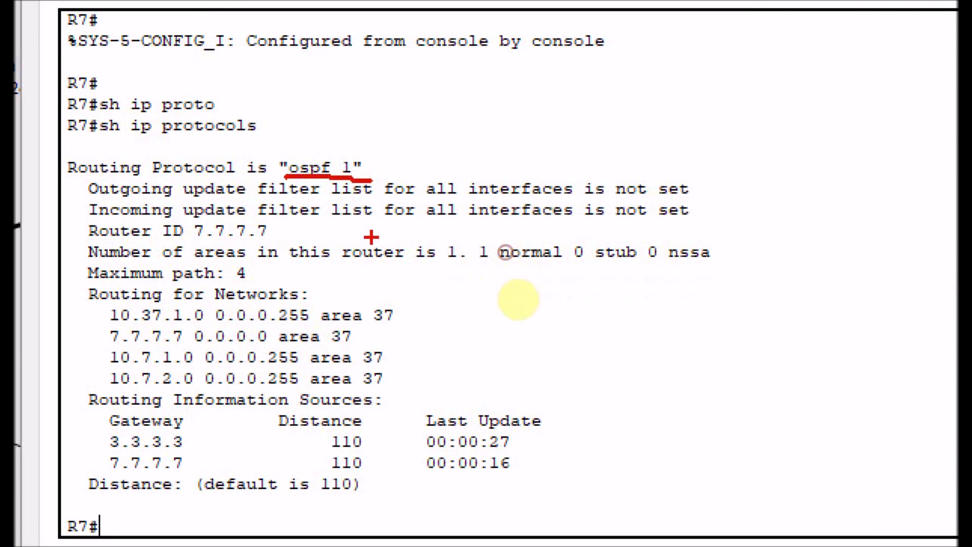
{"action": "left_click_drag", "start_coordinate": [410, 310], "coordinate": [411, 396]}
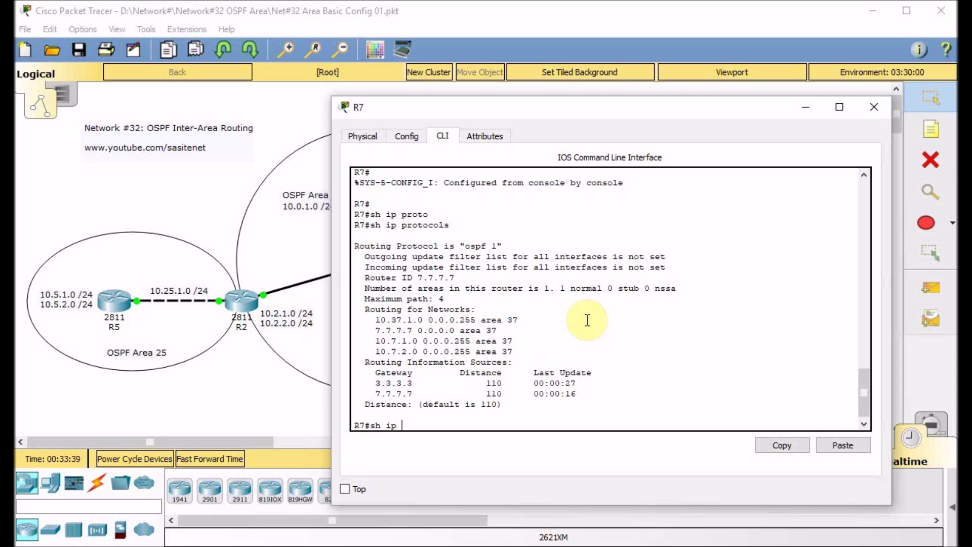
- Display R7's OSPF routes and examine the inter-area entries for the loopbacks and the 10.x networks
{"action": "type", "text": "f"}
{"action": "key", "text": "Return"}
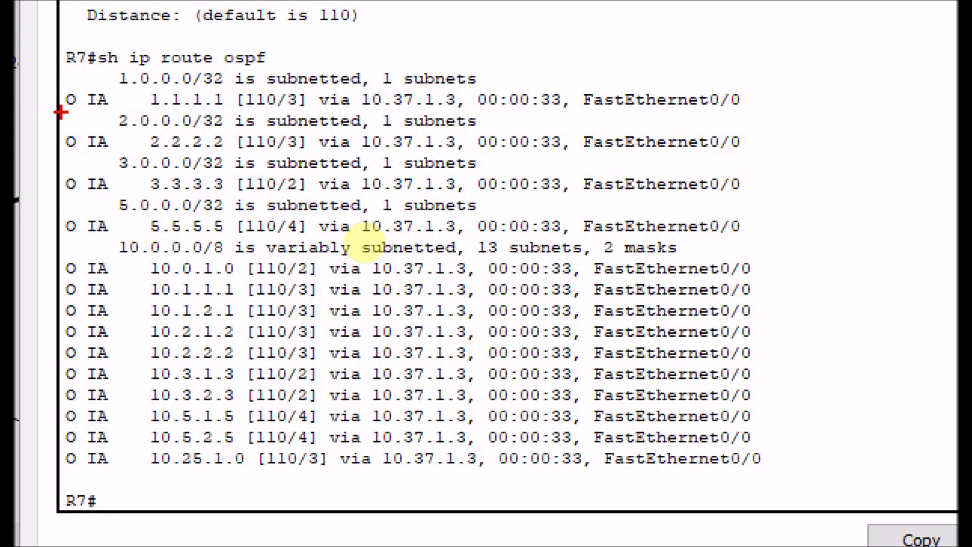
{"action": "left_click", "coordinate": [365, 227]}
{"action": "left_click_drag", "start_coordinate": [365, 227], "coordinate": [448, 229]}
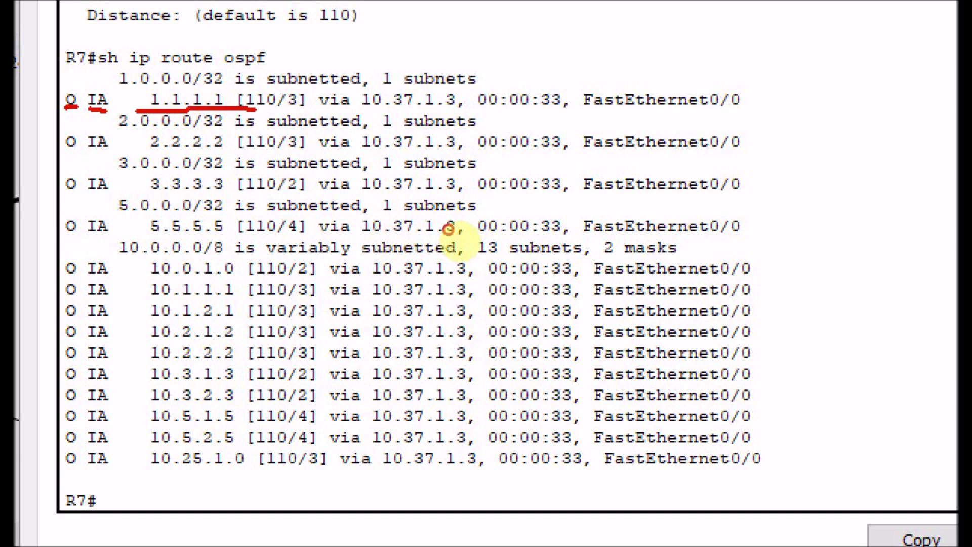
{"action": "mouse_move", "coordinate": [397, 253]}
{"action": "left_mouse_down"}
{"action": "mouse_move", "coordinate": [388, 246]}
{"action": "mouse_move", "coordinate": [443, 250]}
{"action": "mouse_move", "coordinate": [435, 248]}
{"action": "mouse_move", "coordinate": [434, 282]}
{"action": "mouse_move", "coordinate": [445, 293]}
{"action": "left_mouse_up"}
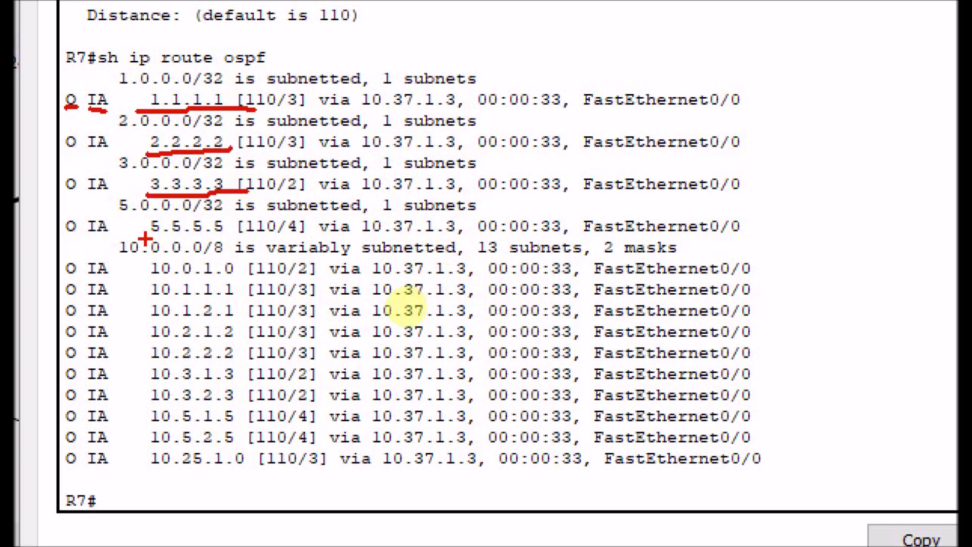
{"action": "left_click_drag", "start_coordinate": [145, 238], "coordinate": [242, 228]}
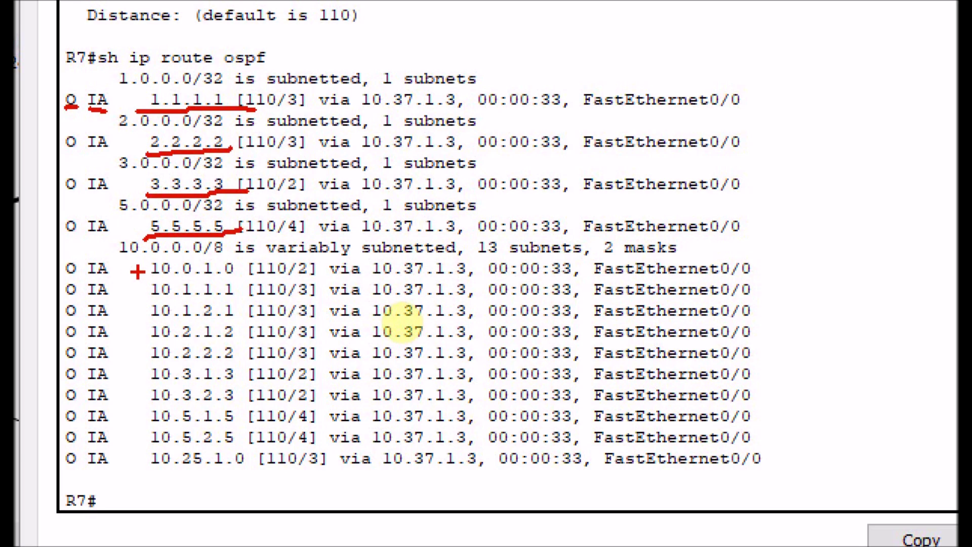
{"action": "mouse_move", "coordinate": [138, 271]}
{"action": "left_mouse_down"}
{"action": "mouse_move", "coordinate": [140, 447]}
{"action": "mouse_move", "coordinate": [167, 472]}
{"action": "mouse_move", "coordinate": [239, 468]}
{"action": "left_mouse_up"}
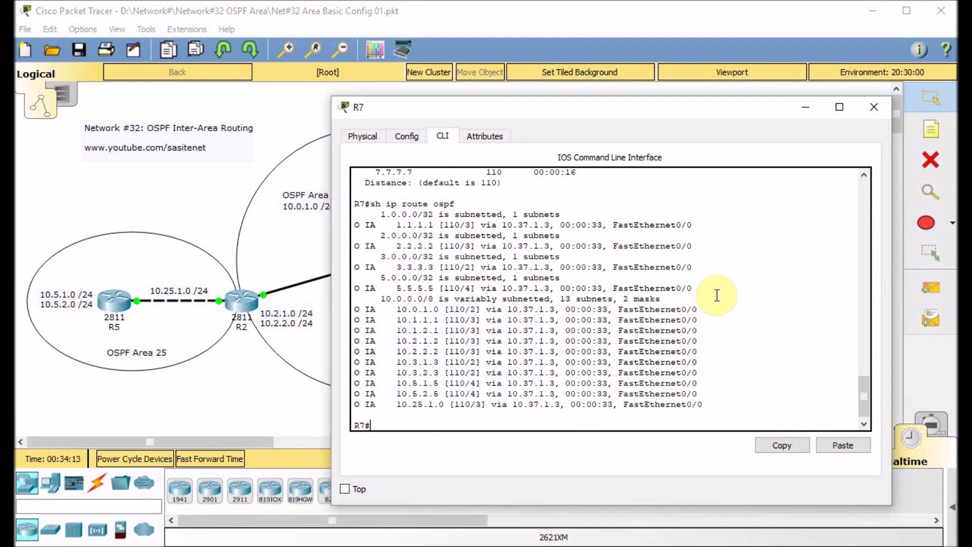
- Compare the networks behind R7 and R5 on the topology and ping 10.5.1.5 from R7
{"action": "type", "text": "ng"}
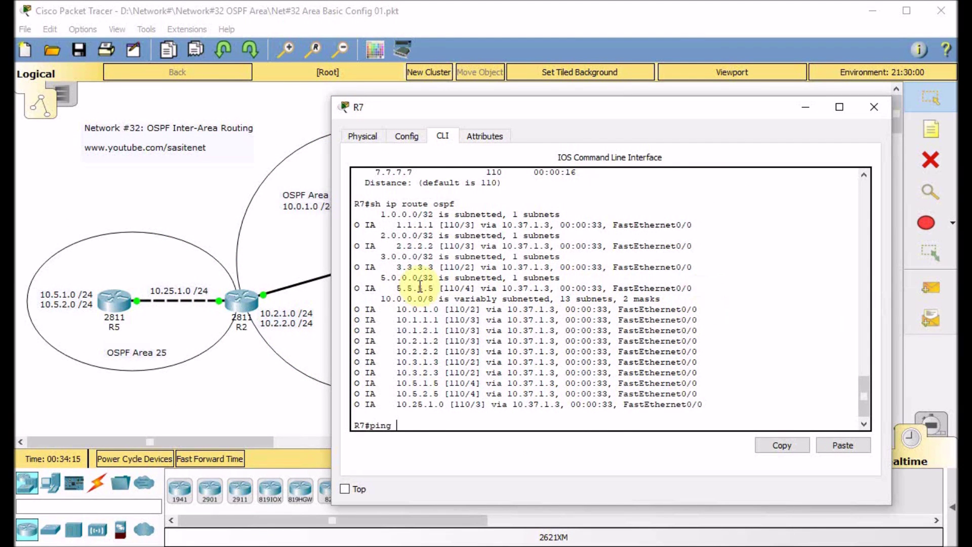
{"action": "left_click", "coordinate": [186, 213]}
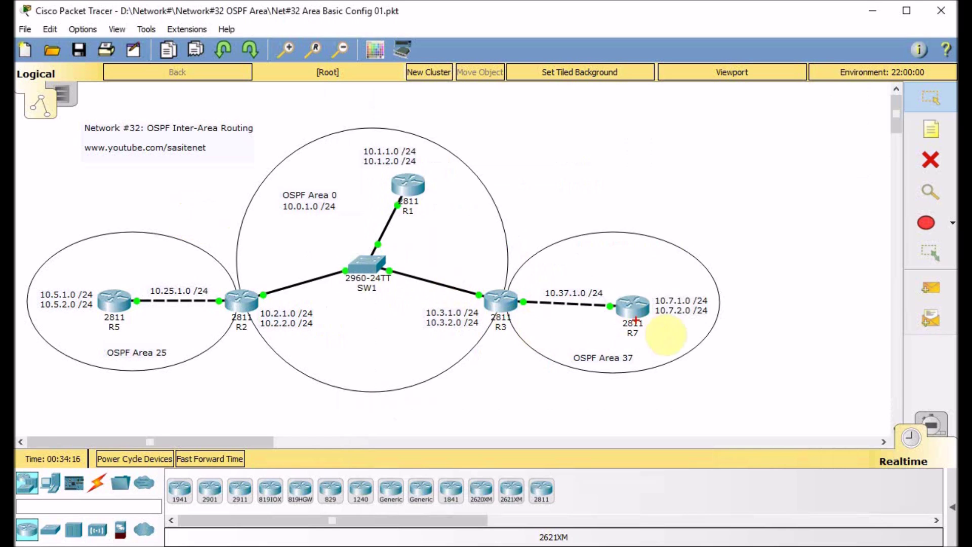
{"action": "left_click_drag", "start_coordinate": [665, 324], "coordinate": [706, 323]}
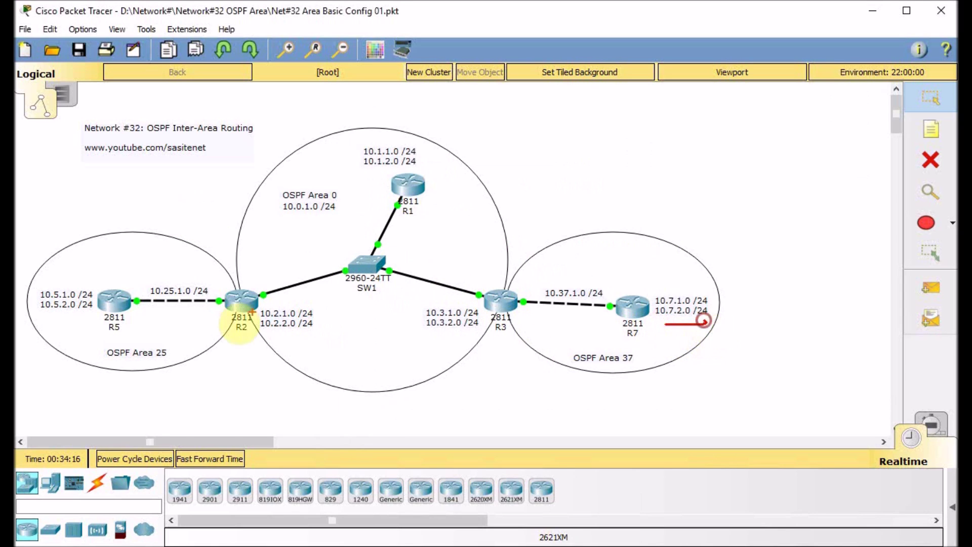
{"action": "left_click_drag", "start_coordinate": [47, 318], "coordinate": [122, 324]}
{"action": "key", "text": "Escape"}
{"action": "left_click", "coordinate": [637, 307]}
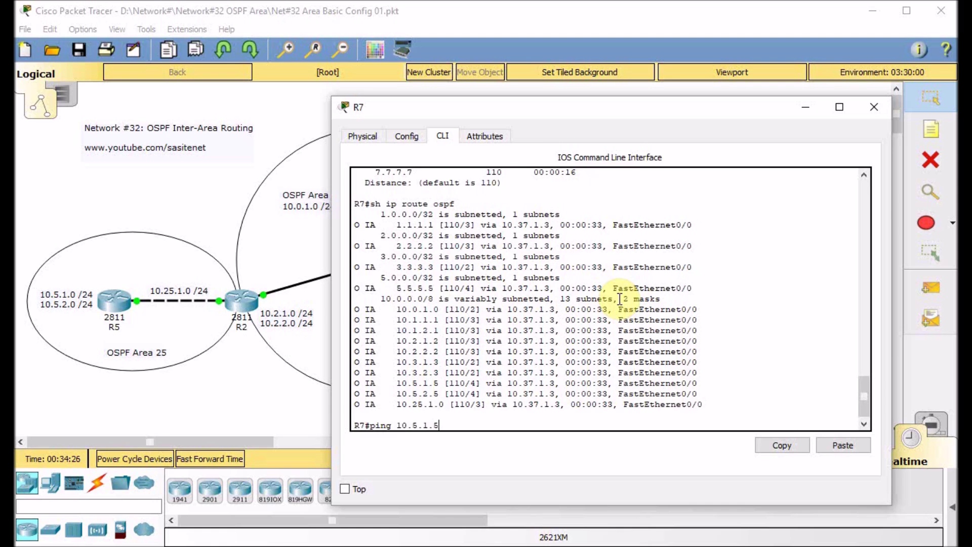
{"action": "type", "text": "ping 10.5.1.5"}
{"action": "key", "text": "Return"}
- Reuse the last command on R7 to ping R5's second network at 10.5.2.5
{"action": "key", "text": "Up"}
{"action": "key", "text": "Left"}
{"action": "key", "text": "Left"}
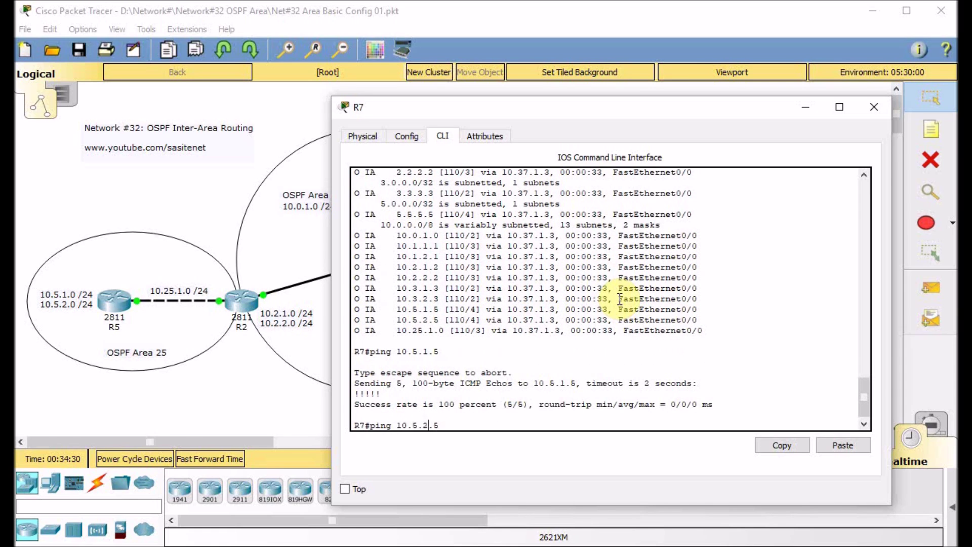
{"action": "key", "text": "Return"}
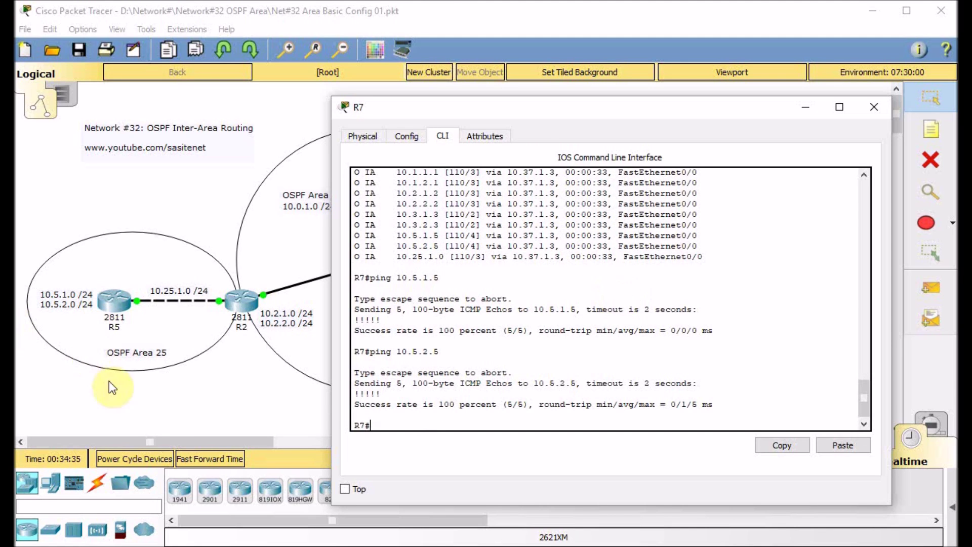
- Display the OSPF routes on R5 and examine the inter-area entries, including those for the area 37 networks
{"action": "left_click", "coordinate": [150, 385]}
{"action": "left_click", "coordinate": [117, 300]}
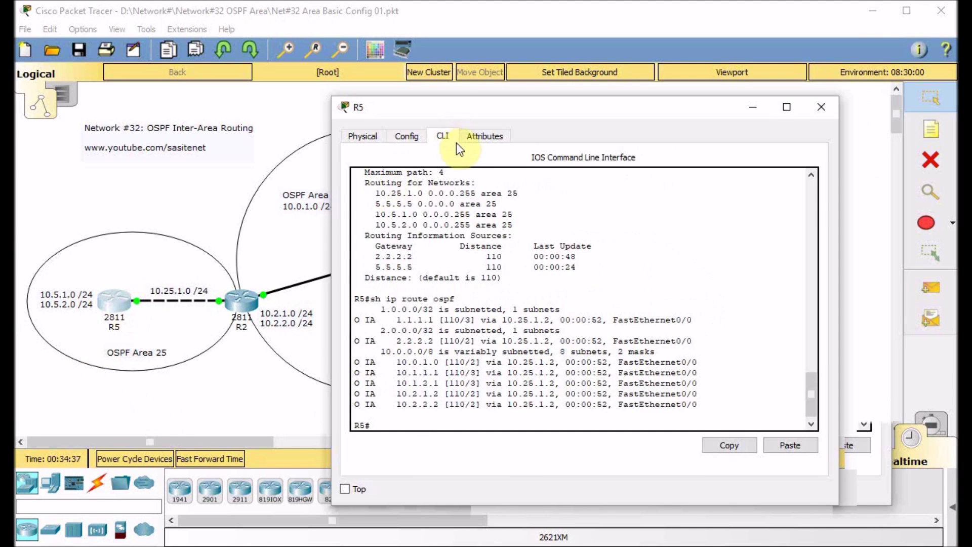
{"action": "type", "text": "sh ip route ospf"}
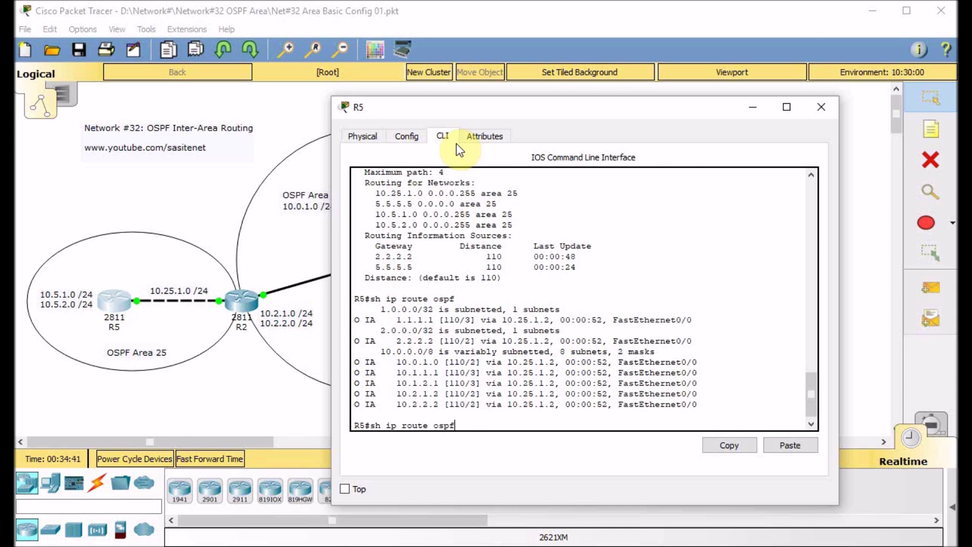
{"action": "key", "text": "Return"}
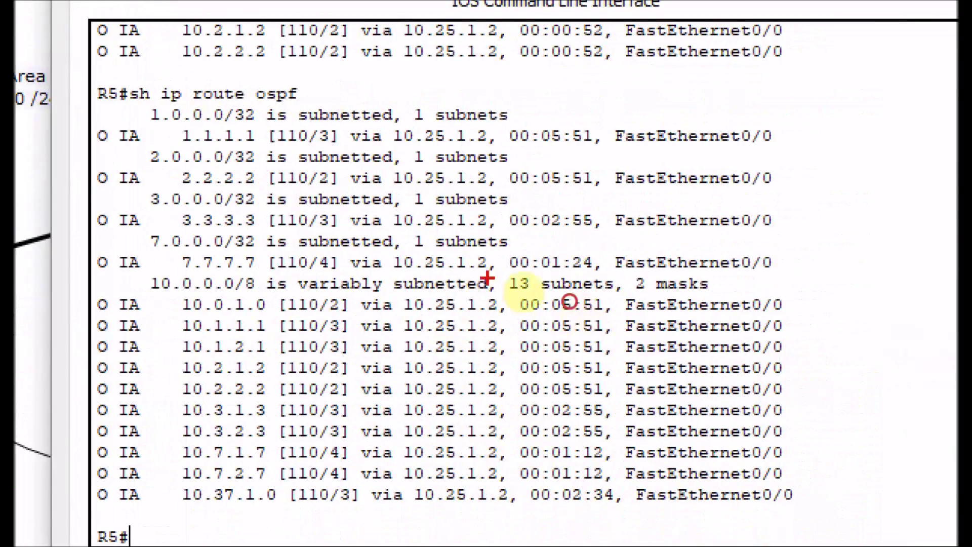
{"action": "left_click_drag", "start_coordinate": [88, 146], "coordinate": [270, 160]}
{"action": "left_click_drag", "start_coordinate": [172, 192], "coordinate": [255, 197]}
{"action": "left_click_drag", "start_coordinate": [176, 235], "coordinate": [268, 232]}
{"action": "left_click_drag", "start_coordinate": [174, 276], "coordinate": [247, 270]}
{"action": "left_click_drag", "start_coordinate": [144, 269], "coordinate": [91, 268]}
{"action": "left_click_drag", "start_coordinate": [176, 302], "coordinate": [174, 478]}
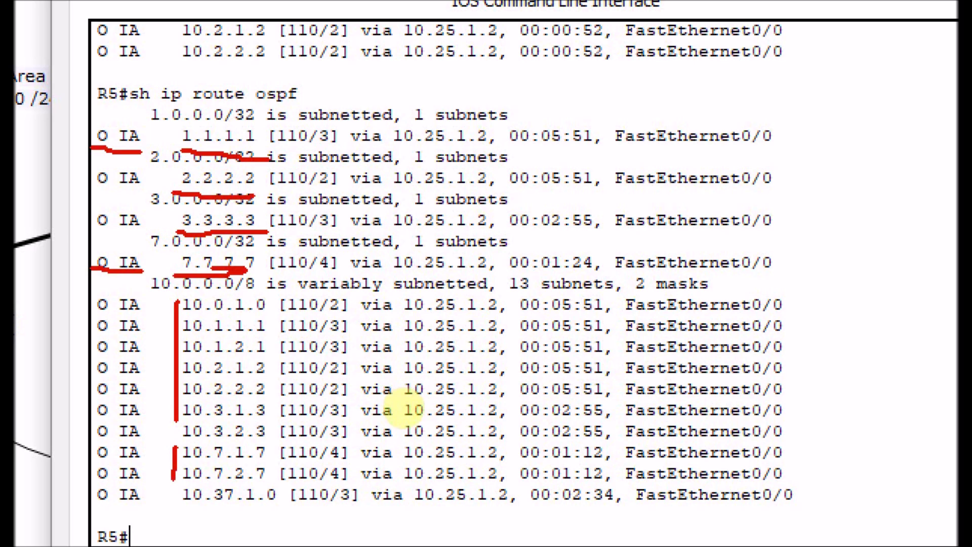
{"action": "left_click_drag", "start_coordinate": [179, 512], "coordinate": [259, 523]}
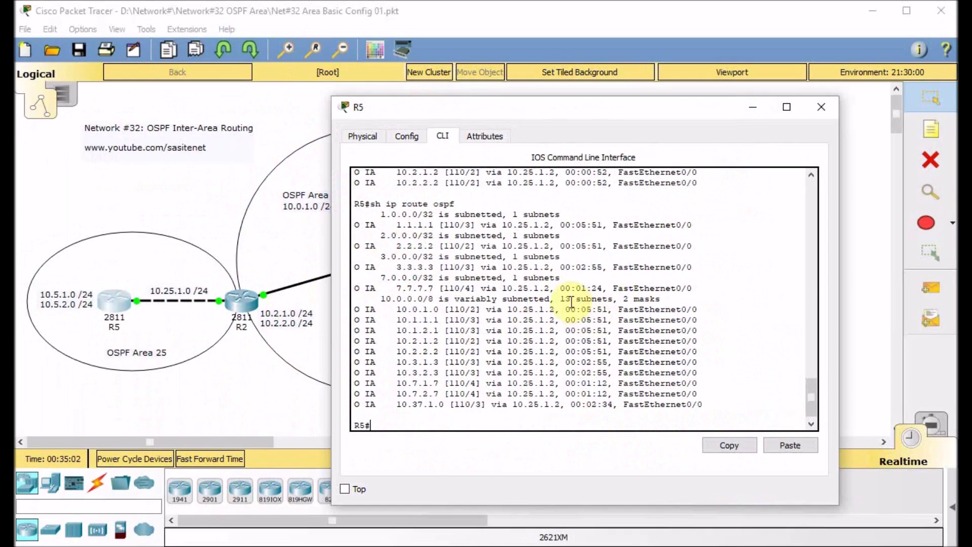
- Ping R7's addresses 10.7.1.7 and 10.7.2.7 from R5
{"action": "type", "text": "ping 10.7.1.7"}
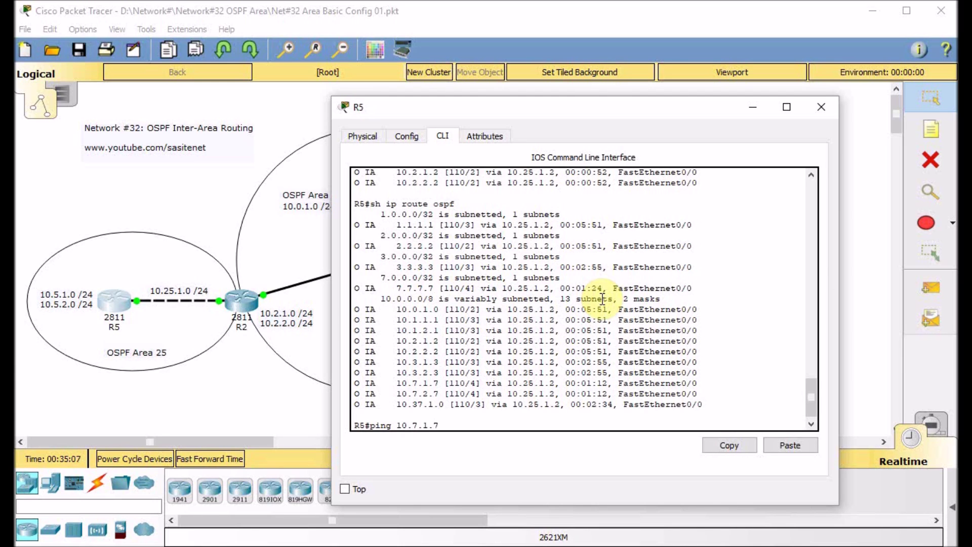
{"action": "key", "text": "Return"}
{"action": "key", "text": "Up"}
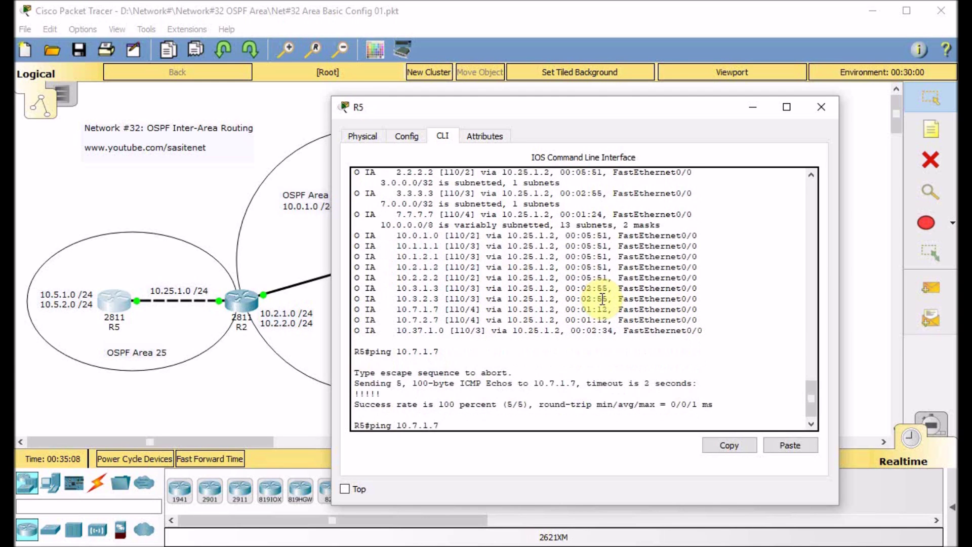
{"action": "key", "text": "Return"}
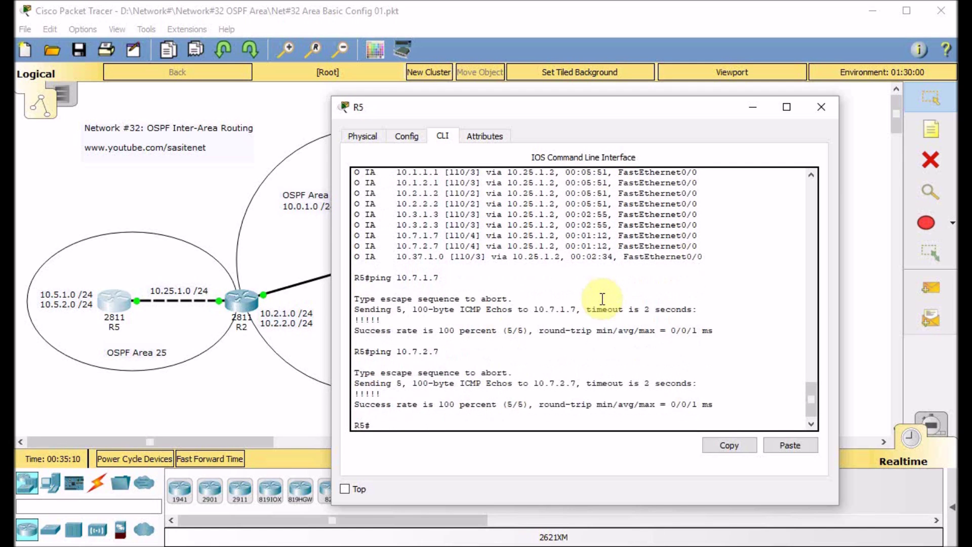
- Display the OSPF routes on R1 and examine the intra-area entries for R2's and R3's networks
{"action": "left_click", "coordinate": [239, 385]}
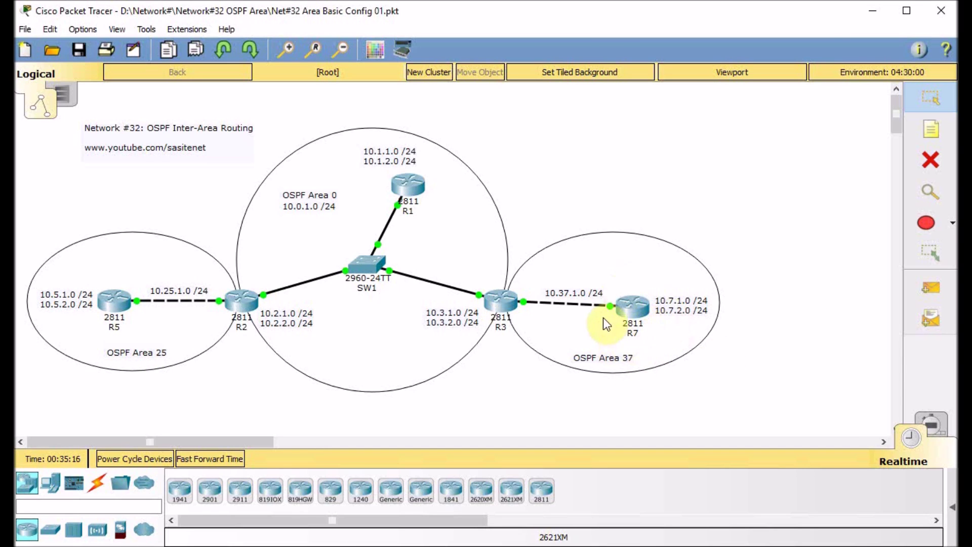
{"action": "left_click", "coordinate": [418, 186]}
{"action": "key", "text": "Return"}
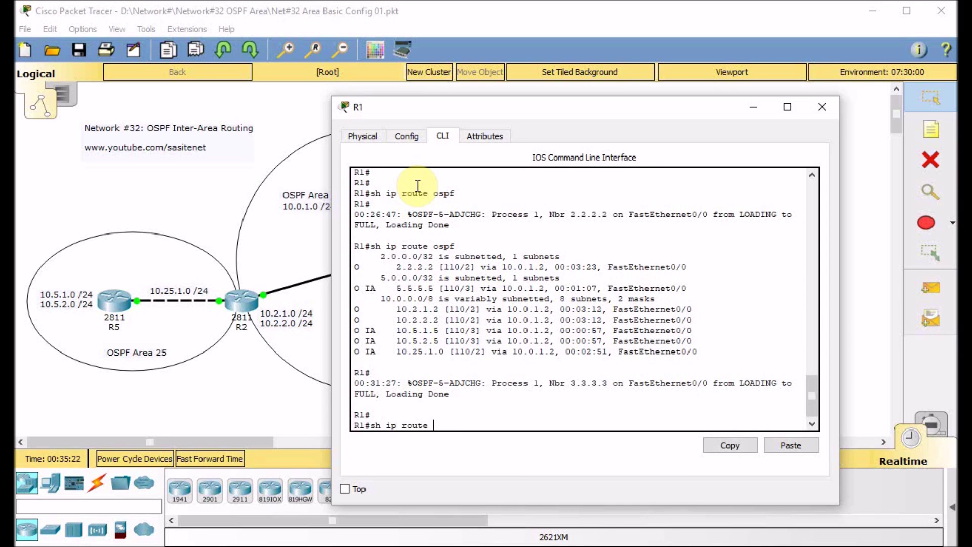
{"action": "key", "text": "Return"}
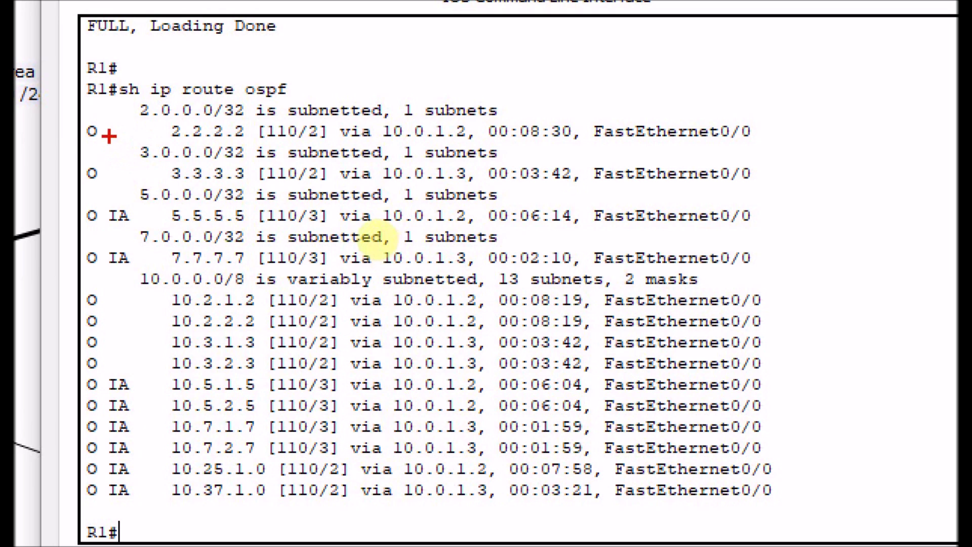
{"action": "left_click_drag", "start_coordinate": [77, 136], "coordinate": [106, 140]}
{"action": "left_click_drag", "start_coordinate": [80, 184], "coordinate": [111, 184]}
{"action": "left_click_drag", "start_coordinate": [170, 142], "coordinate": [250, 145]}
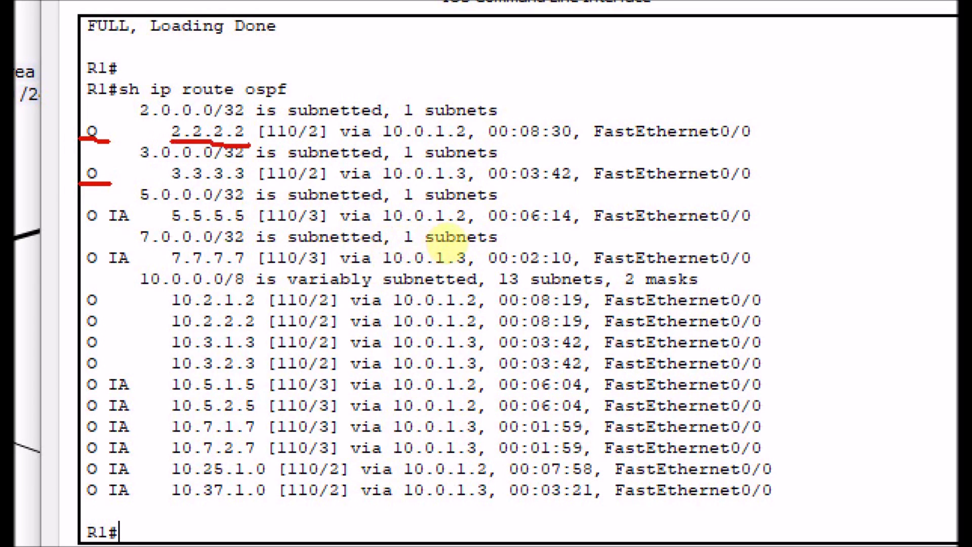
{"action": "left_click_drag", "start_coordinate": [162, 191], "coordinate": [264, 188]}
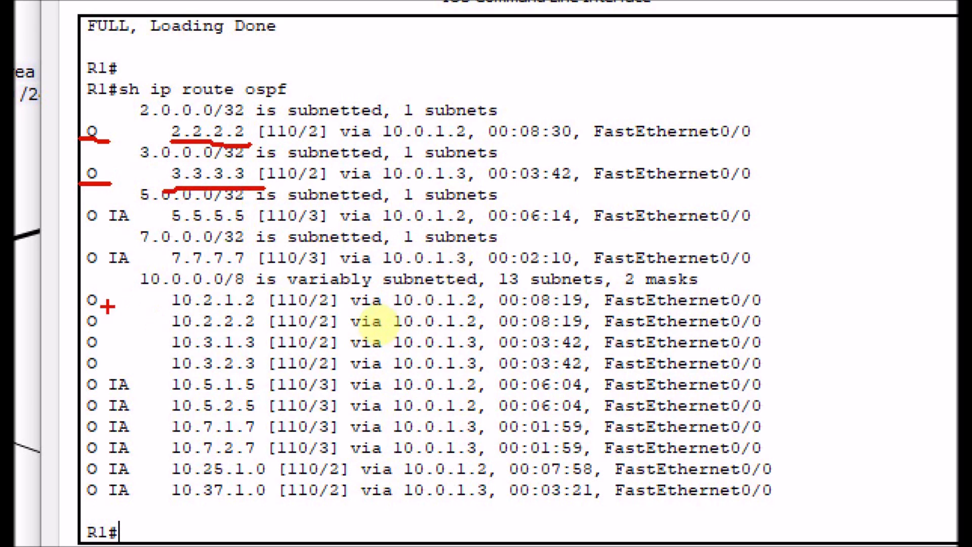
{"action": "left_click", "coordinate": [392, 306]}
{"action": "left_click_drag", "start_coordinate": [162, 294], "coordinate": [163, 379]}
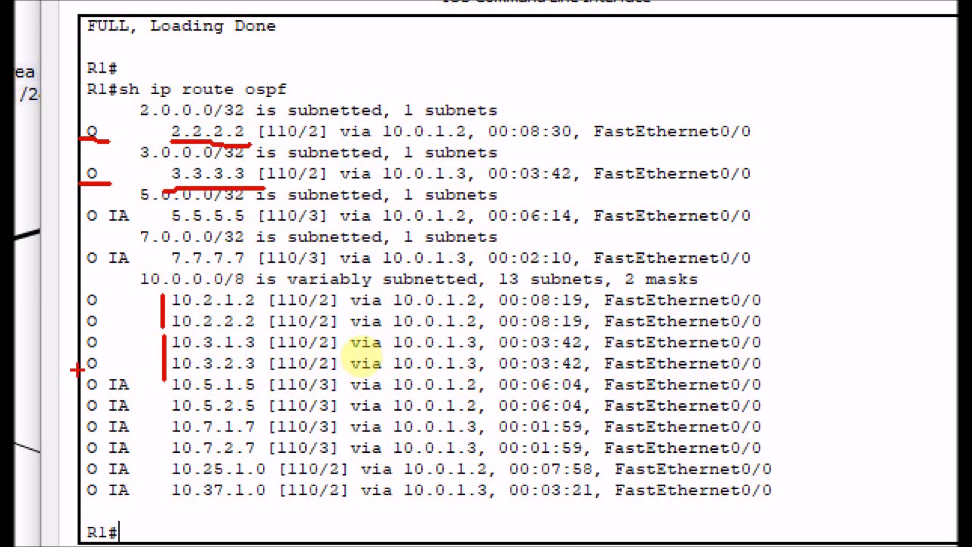
{"action": "mouse_move", "coordinate": [81, 370]}
{"action": "left_mouse_down"}
{"action": "mouse_move", "coordinate": [101, 365]}
{"action": "mouse_move", "coordinate": [100, 326]}
{"action": "mouse_move", "coordinate": [100, 305]}
{"action": "left_mouse_up"}
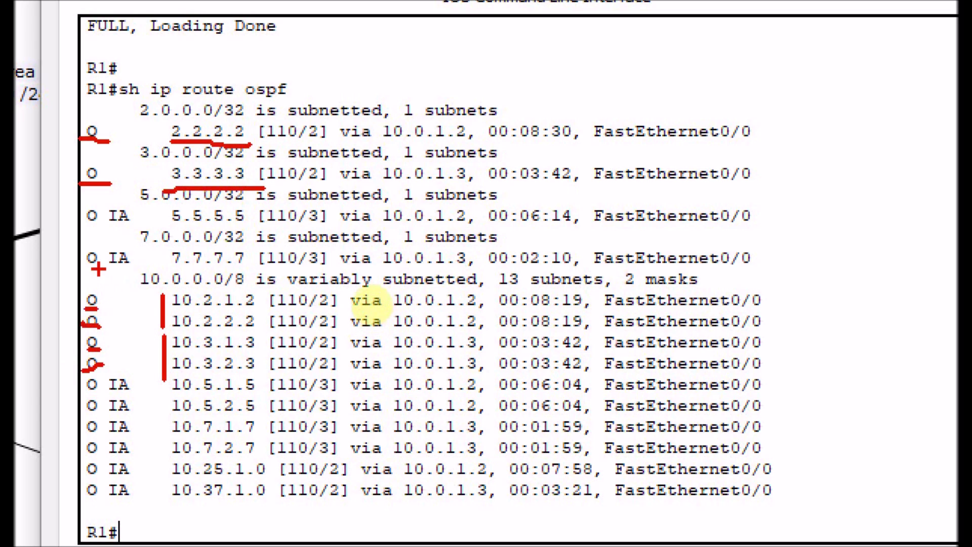
- Examine the inter-area entries in R1's OSPF routes for the networks of areas 25 and 37
{"action": "left_click_drag", "start_coordinate": [86, 231], "coordinate": [143, 232]}
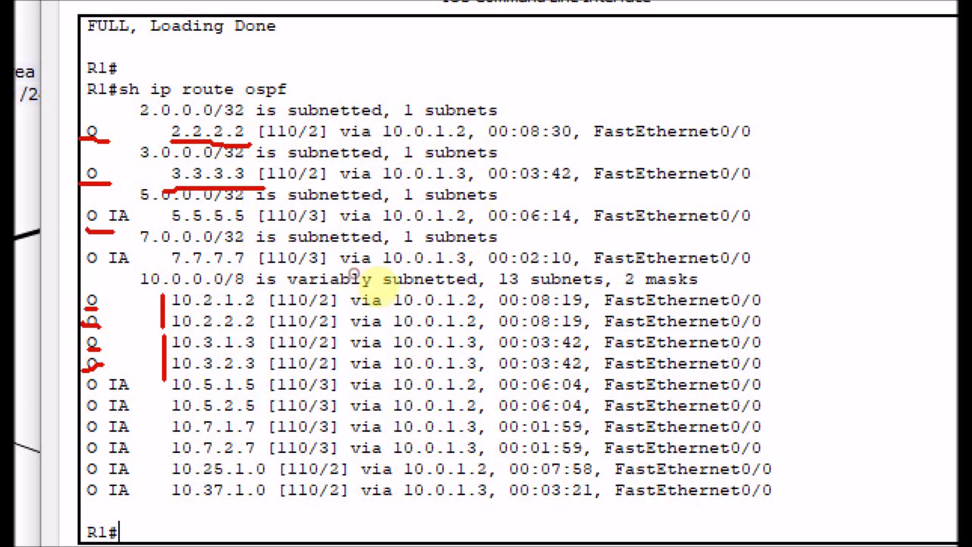
{"action": "left_click_drag", "start_coordinate": [79, 272], "coordinate": [138, 269]}
{"action": "left_click_drag", "start_coordinate": [168, 229], "coordinate": [253, 231]}
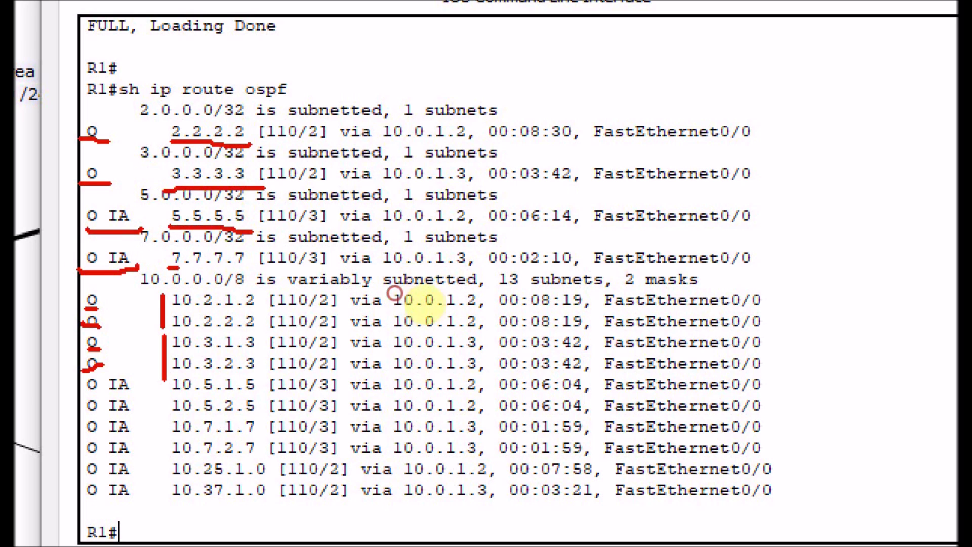
{"action": "left_click_drag", "start_coordinate": [171, 264], "coordinate": [245, 263]}
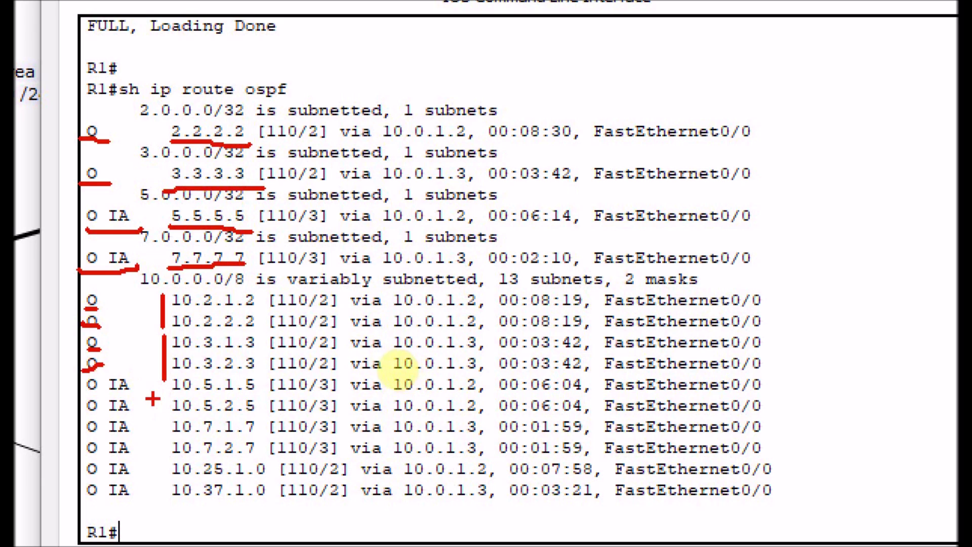
{"action": "mouse_move", "coordinate": [147, 381]}
{"action": "left_mouse_down"}
{"action": "mouse_move", "coordinate": [158, 424]}
{"action": "mouse_move", "coordinate": [143, 455]}
{"action": "left_mouse_up"}
{"action": "left_click_drag", "start_coordinate": [83, 485], "coordinate": [139, 475]}
{"action": "left_click_drag", "start_coordinate": [76, 502], "coordinate": [141, 499]}
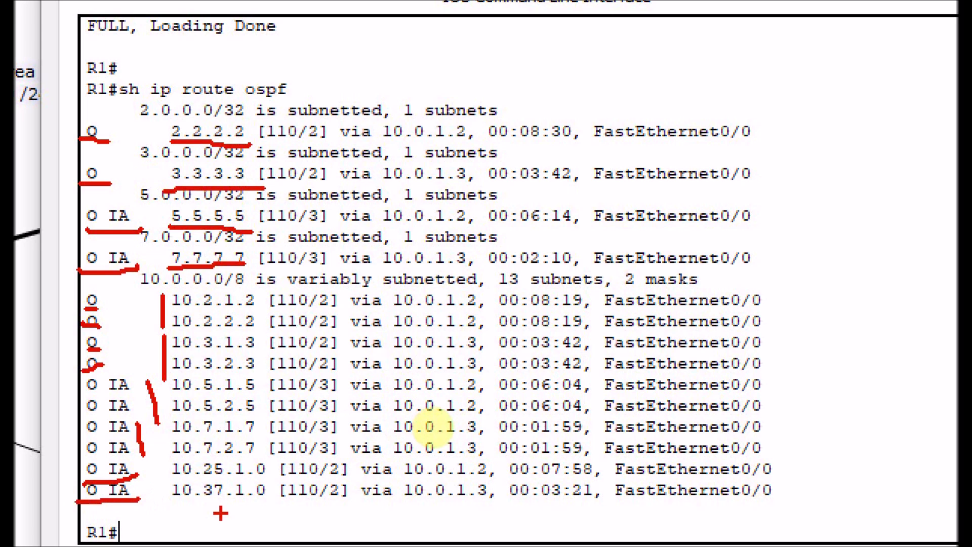
{"action": "key", "text": "Escape"}
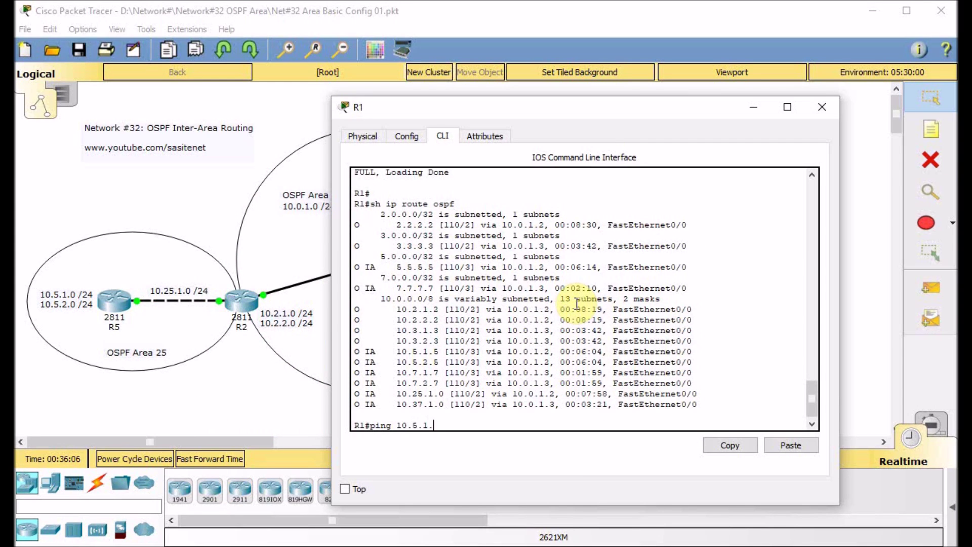
- Ping 10.5.1.5 in area 25 and 10.7.1.7 in area 37 from R1
{"action": "type", "text": "5"}
{"action": "key", "text": "Return"}
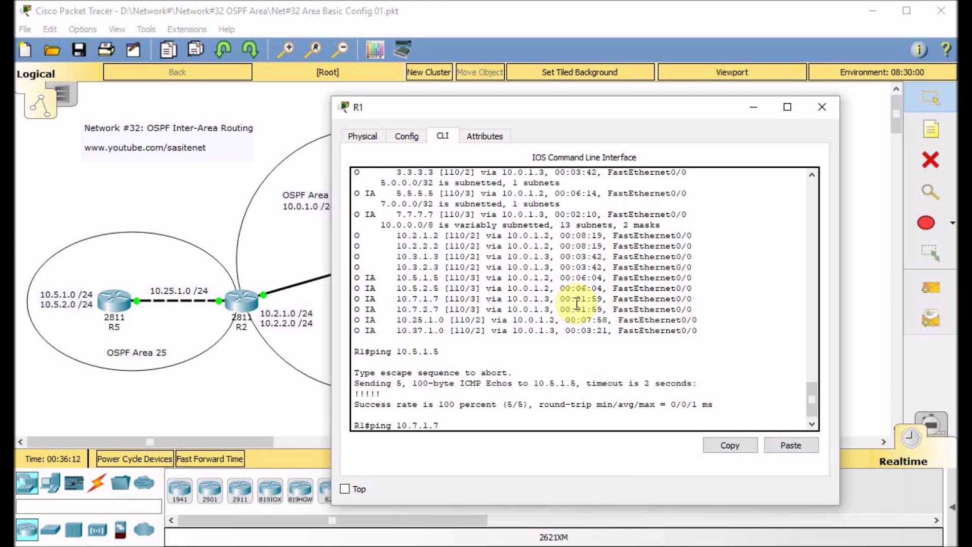
{"action": "type", "text": "7.1.7"}
{"action": "key", "text": "Return"}
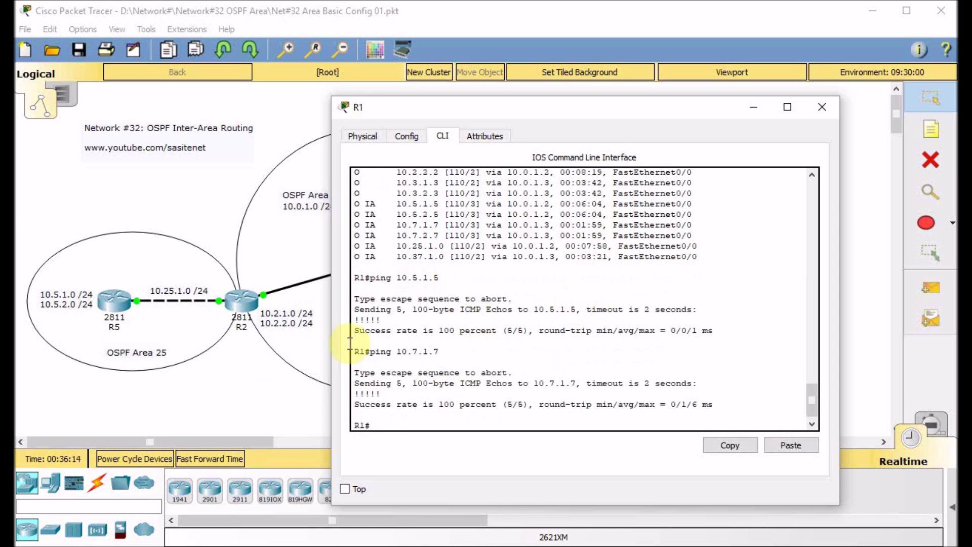
- Display R5's OSPF routes filtered to the lines that include 10.1
{"action": "left_click", "coordinate": [253, 369]}
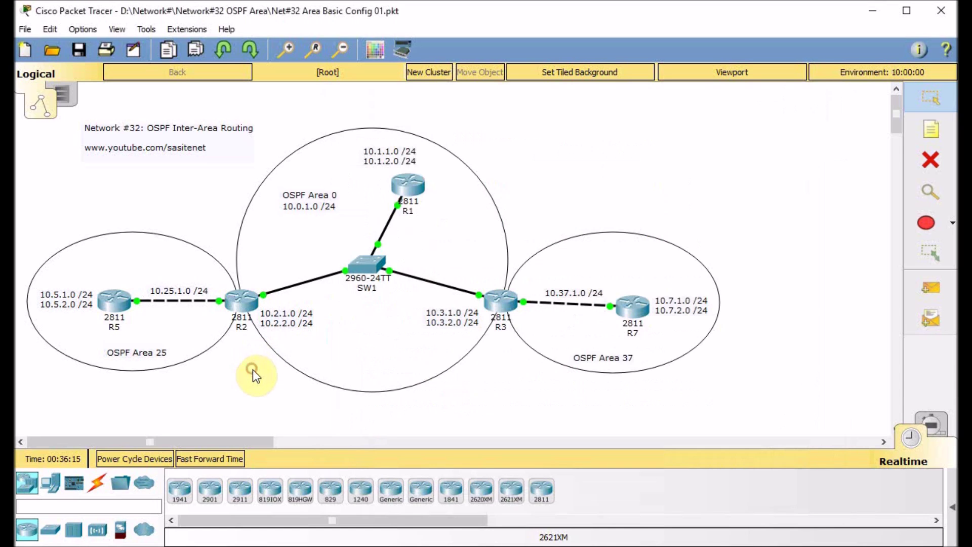
{"action": "left_click", "coordinate": [118, 299]}
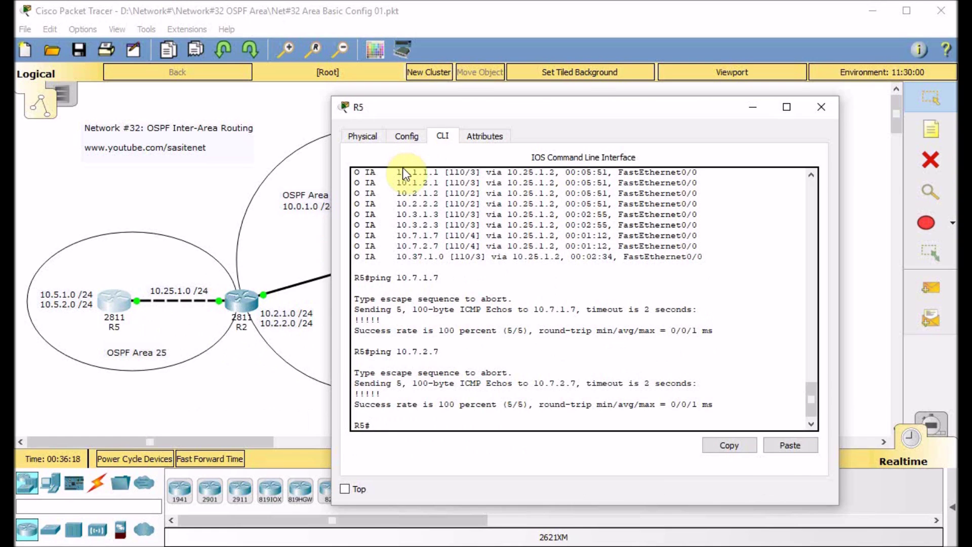
{"action": "type", "text": "sh ip route ospf | inc"}
{"action": "key", "text": "Tab"}
{"action": "key", "text": "Return"}
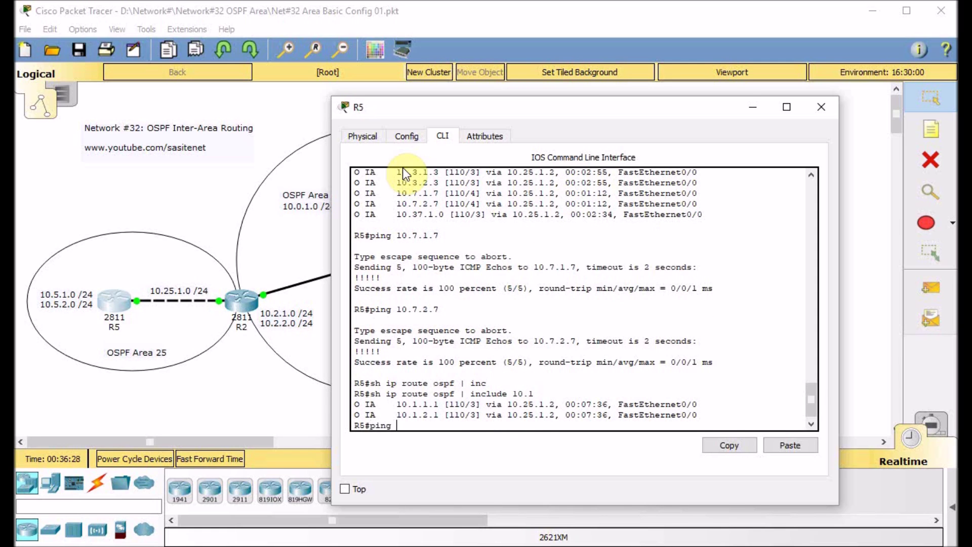
- Ping R1's address 10.1.1.1 from R5 and return to the topology
{"action": "type", "text": "ping 10.1.1.1"}
{"action": "key", "text": "Return"}
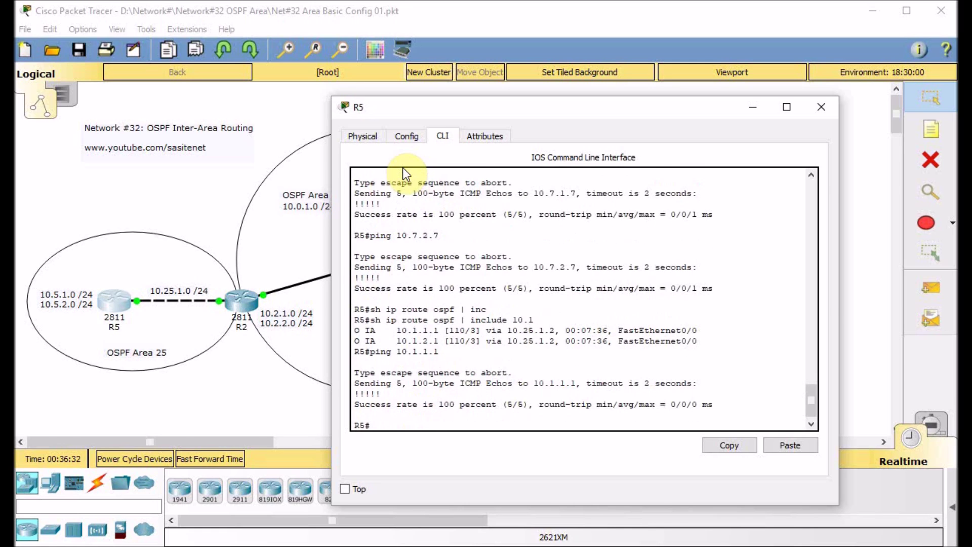
{"action": "left_click", "coordinate": [217, 195]}
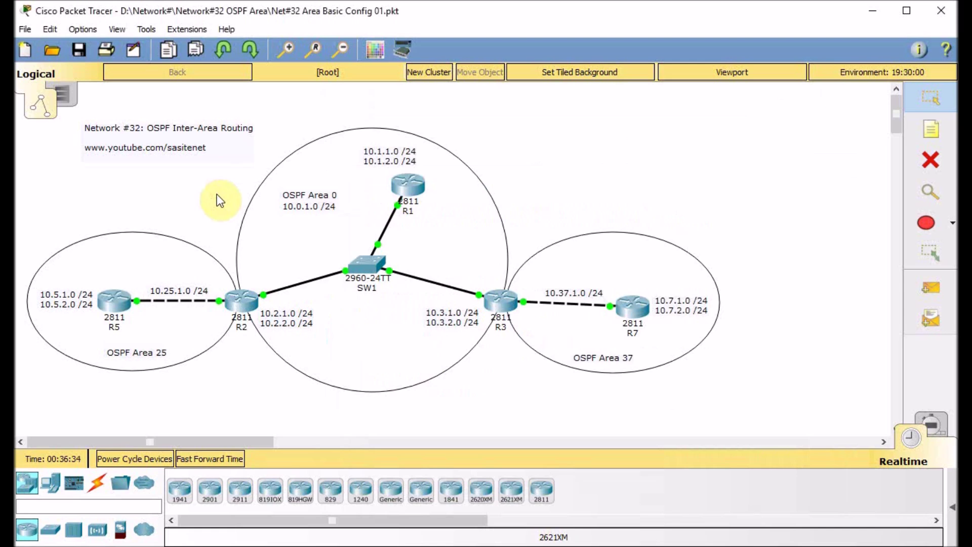